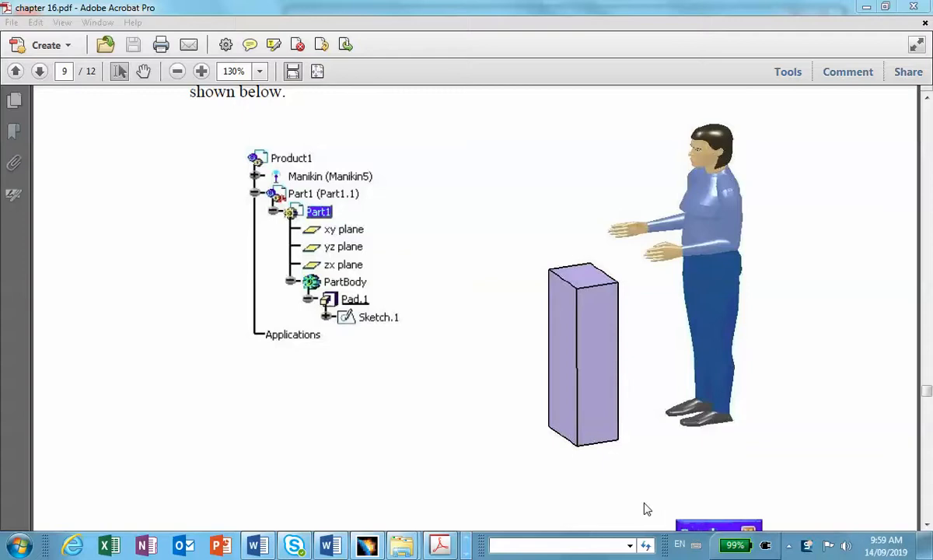
# - Look through the chapter 16 PDF, examining the Human Builder title page, the inserted manikin and the Posture Editor example
pyautogui.click(927, 359)
pyautogui.scroll(-10, 862, 225)
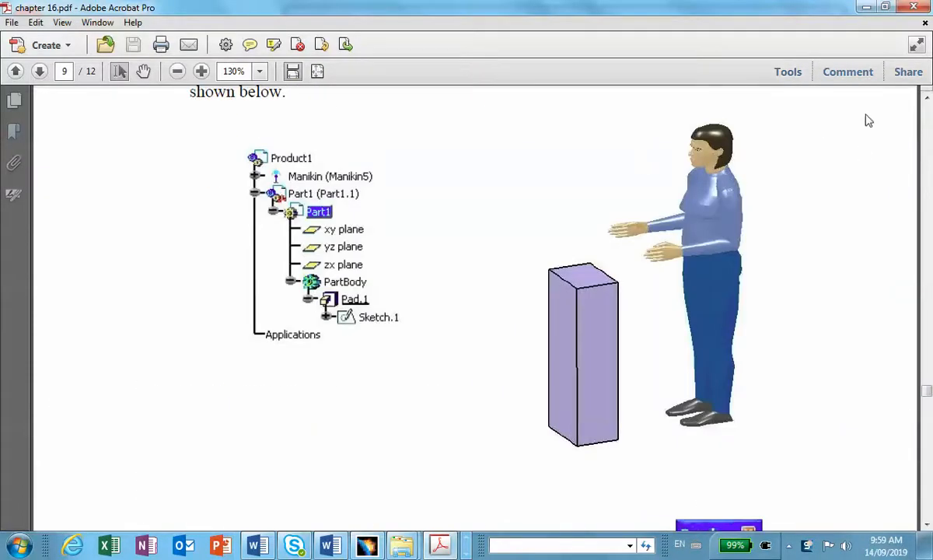
pyautogui.scroll(20, 886, 233)
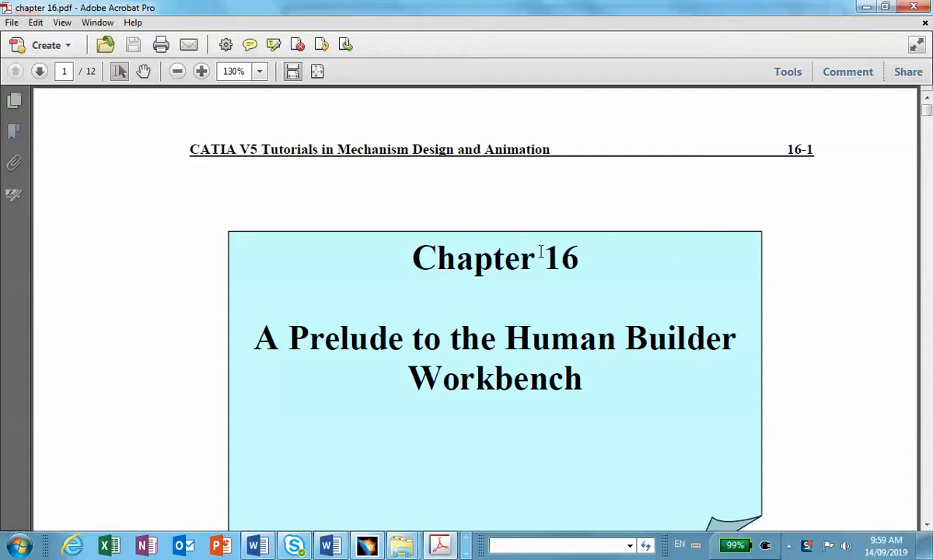
pyautogui.scroll(-1, 561, 268)
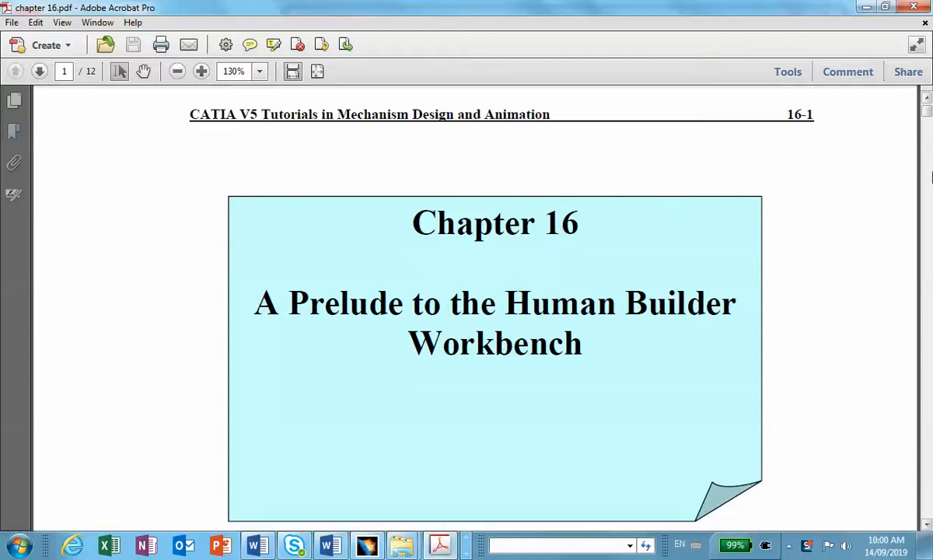
pyautogui.moveTo(926, 116); pyautogui.dragTo(926, 223)
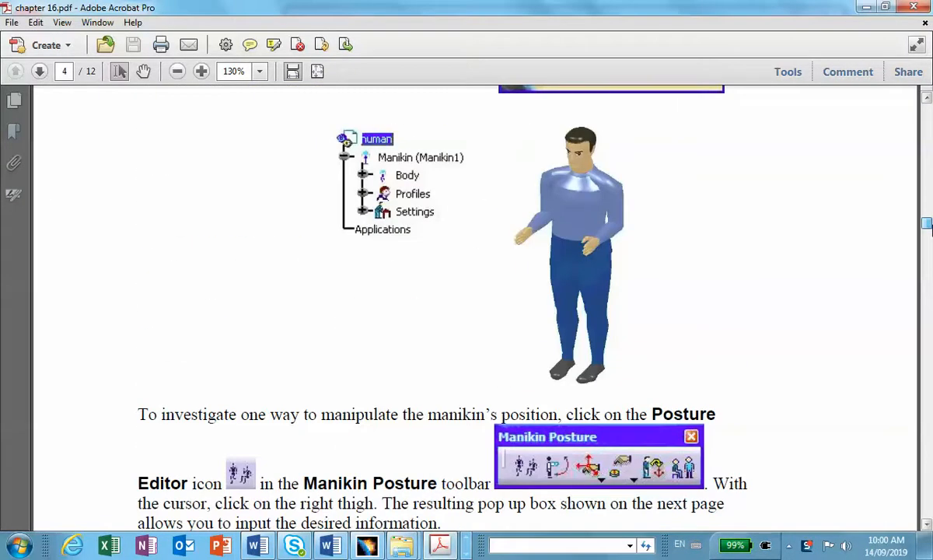
pyautogui.moveTo(926, 224); pyautogui.dragTo(927, 253)
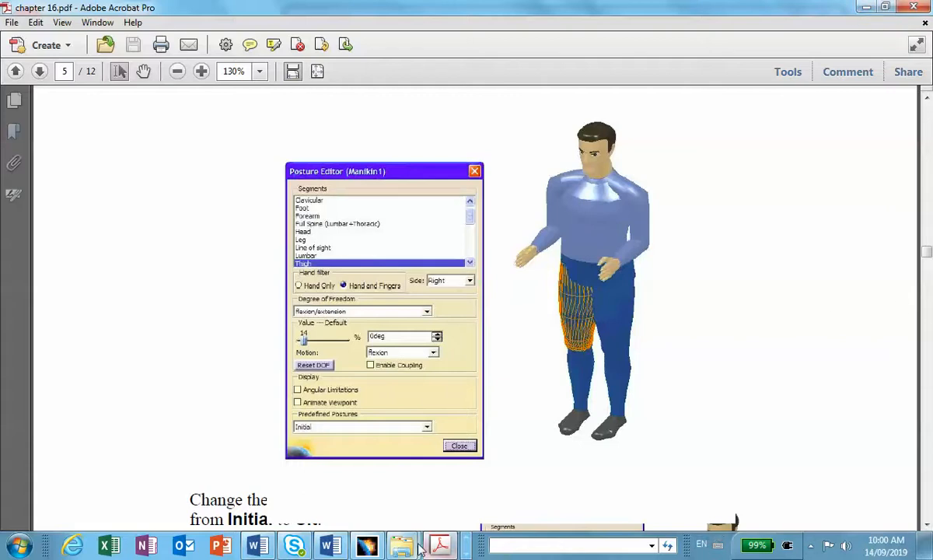
# - Close the DMU_Z_W_PDF folder window, minimize the PDF and switch to CATIA V5
pyautogui.moveTo(437, 547)
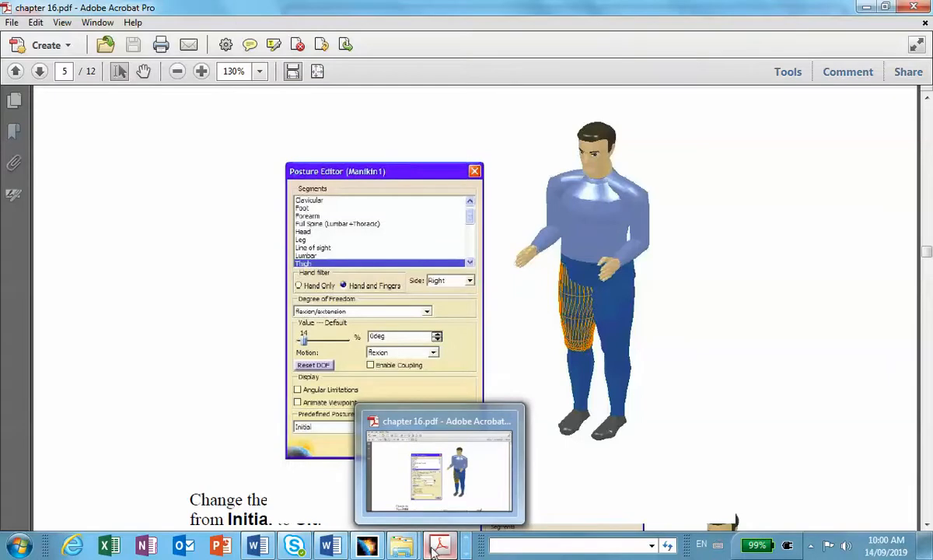
pyautogui.moveTo(408, 549)
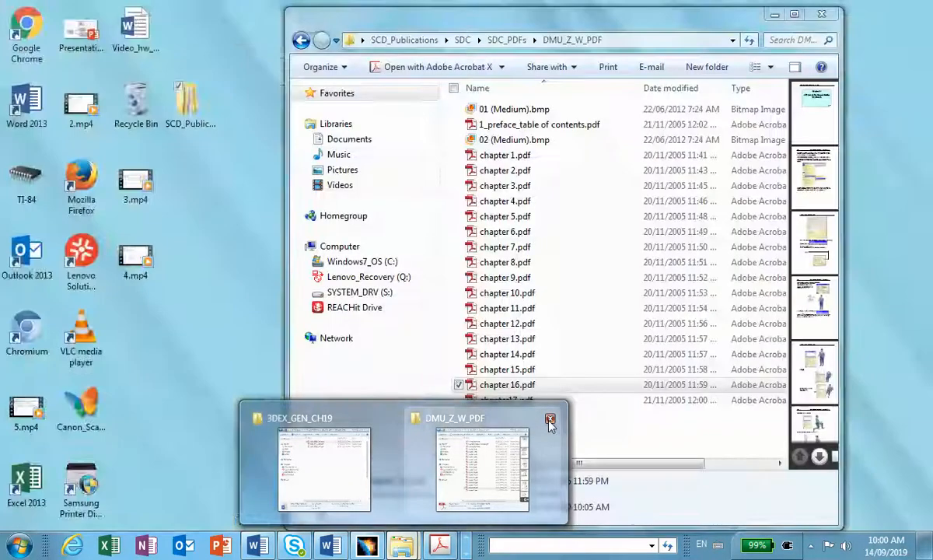
pyautogui.click(550, 422)
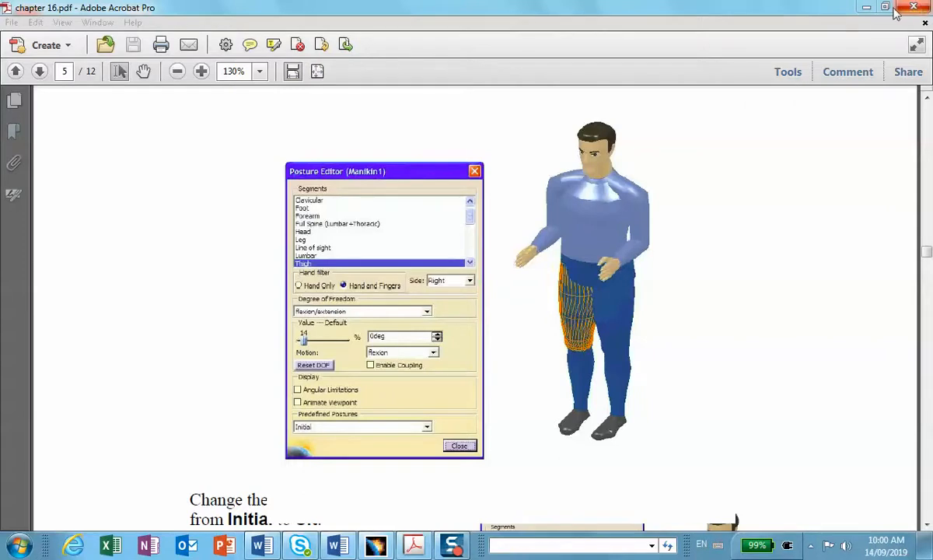
pyautogui.click(861, 9)
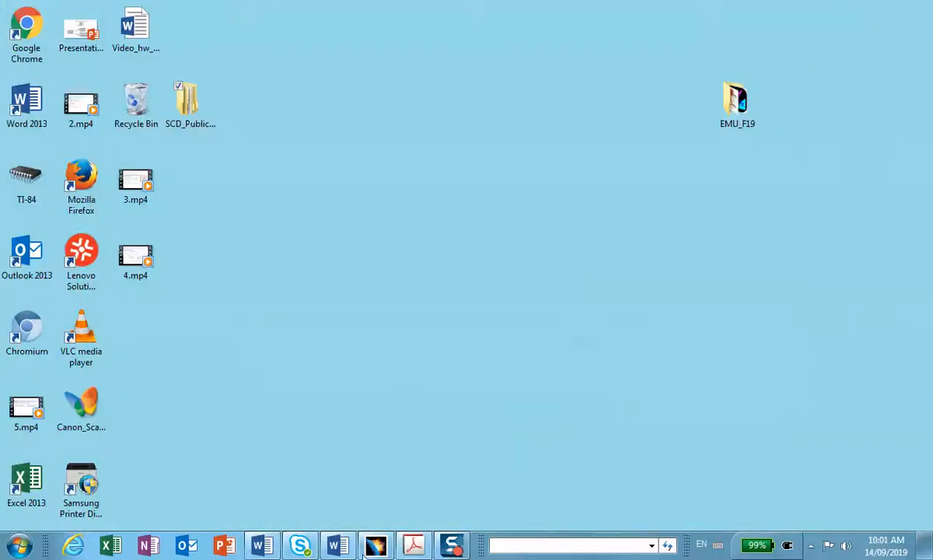
pyautogui.moveTo(373, 547)
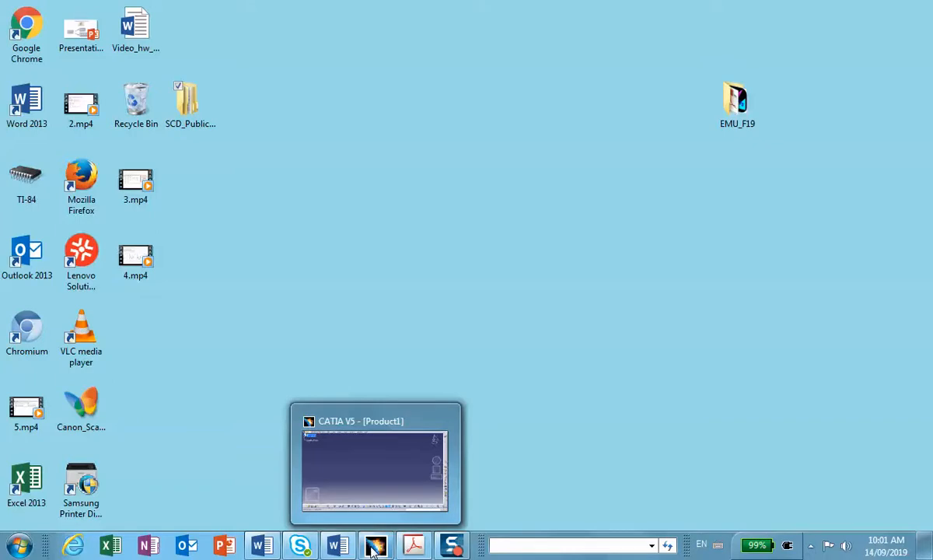
pyautogui.click(373, 547)
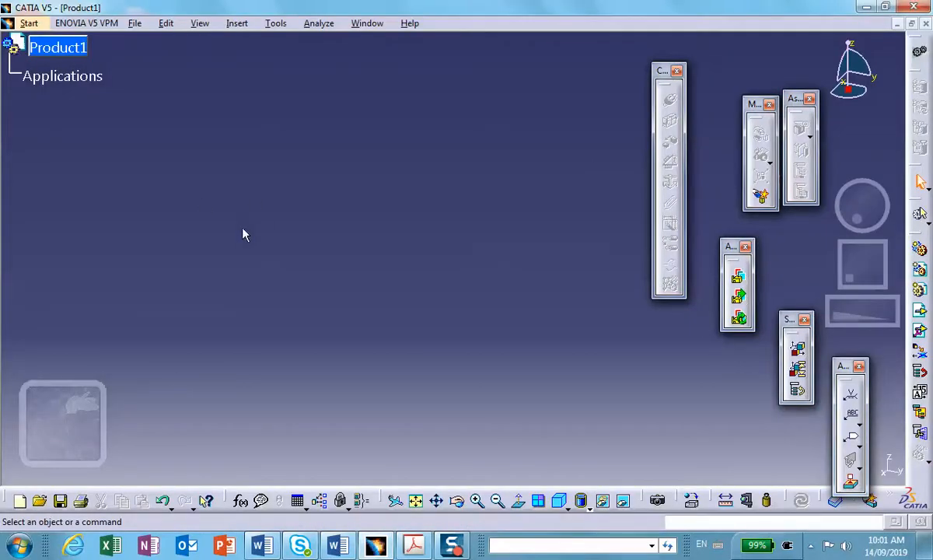
# - Insert a new part into Product1 and activate it for editing in Part Design
pyautogui.click(238, 25)
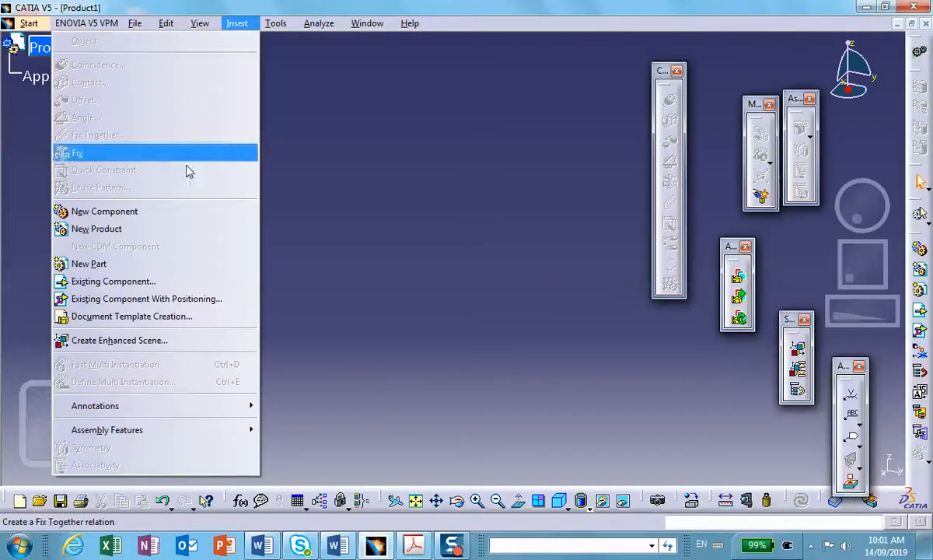
pyautogui.click(145, 262)
pyautogui.click(51, 50)
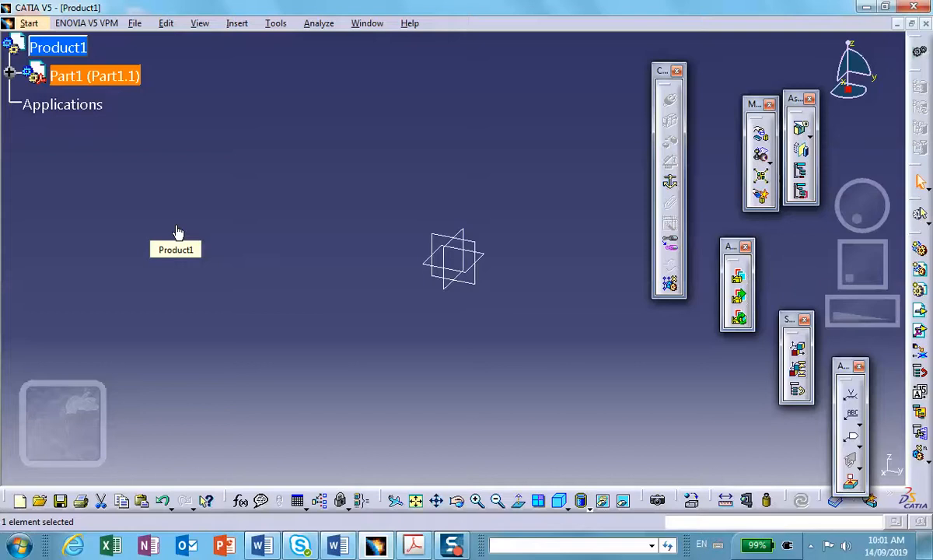
pyautogui.click(9, 73)
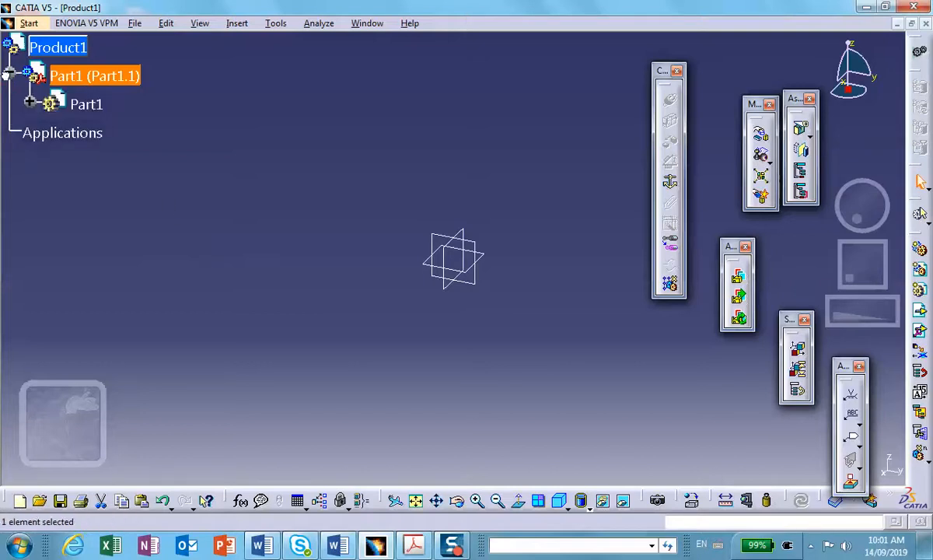
pyautogui.doubleClick(87, 105)
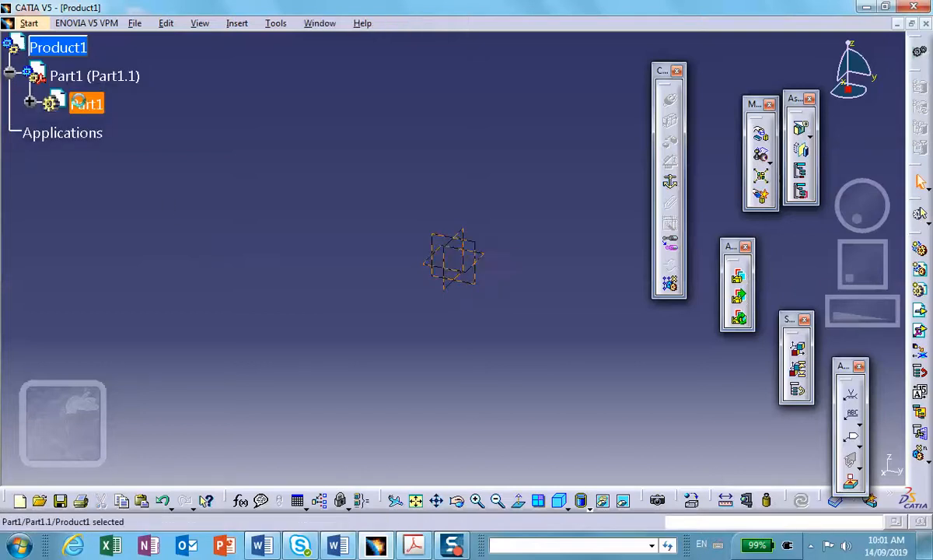
# - Sketch a rectangle on the yz plane with one corner at the origin, about 90 mm wide and 76 mm high
pyautogui.click(480, 247)
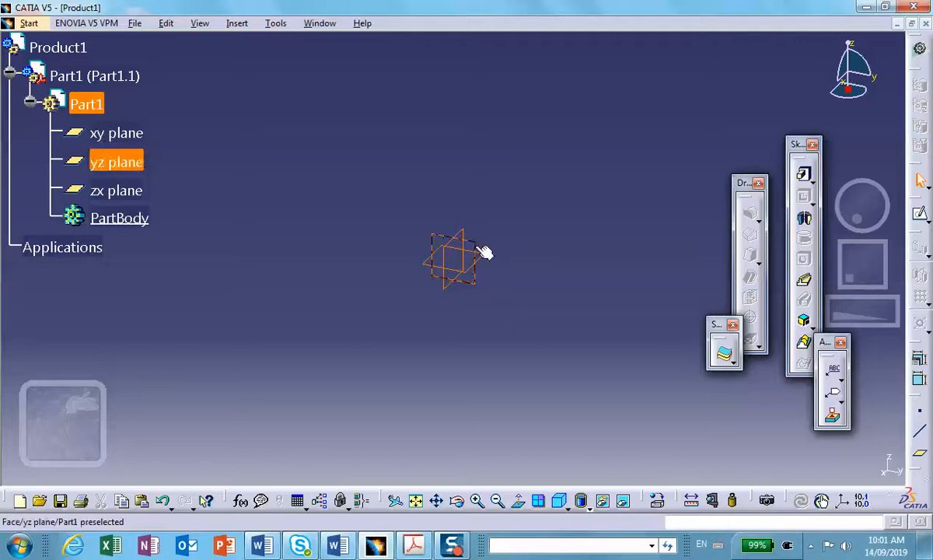
pyautogui.click(920, 214)
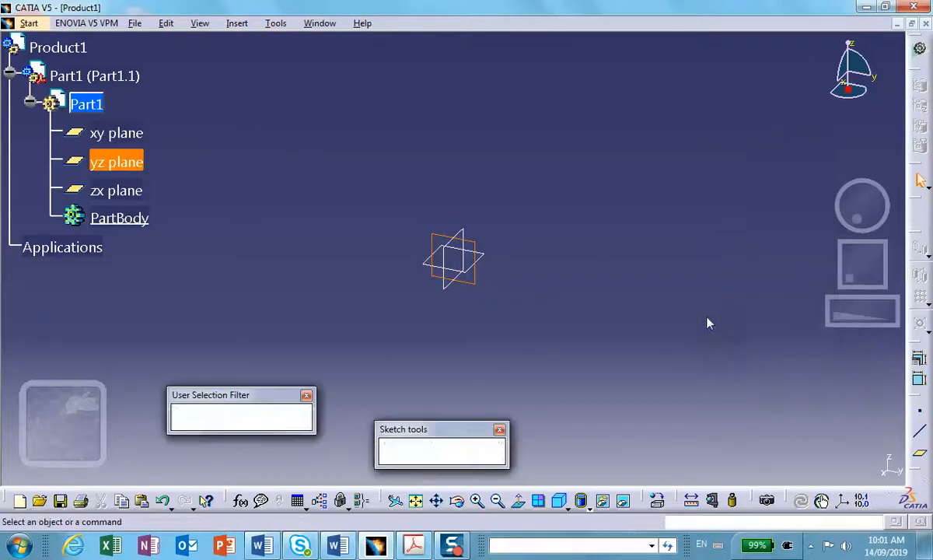
pyautogui.click(813, 200)
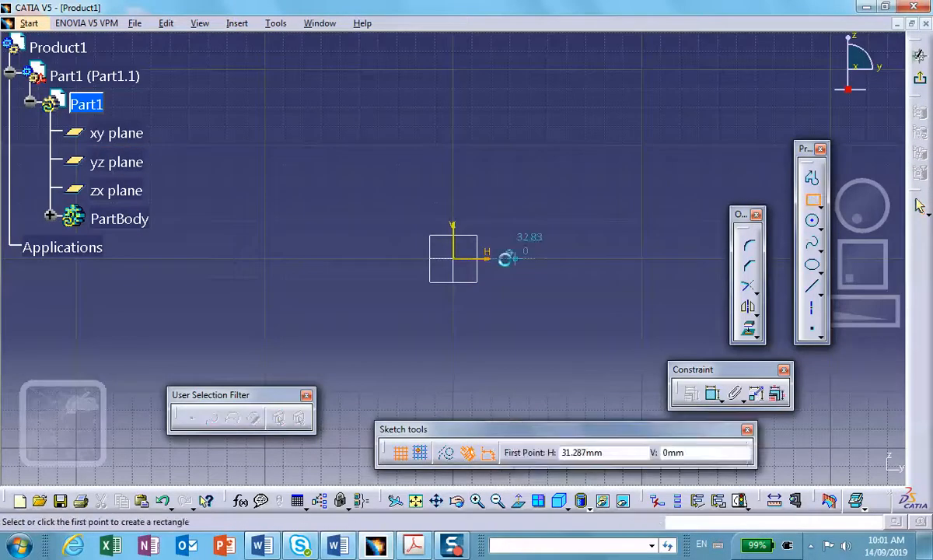
pyautogui.click(453, 259)
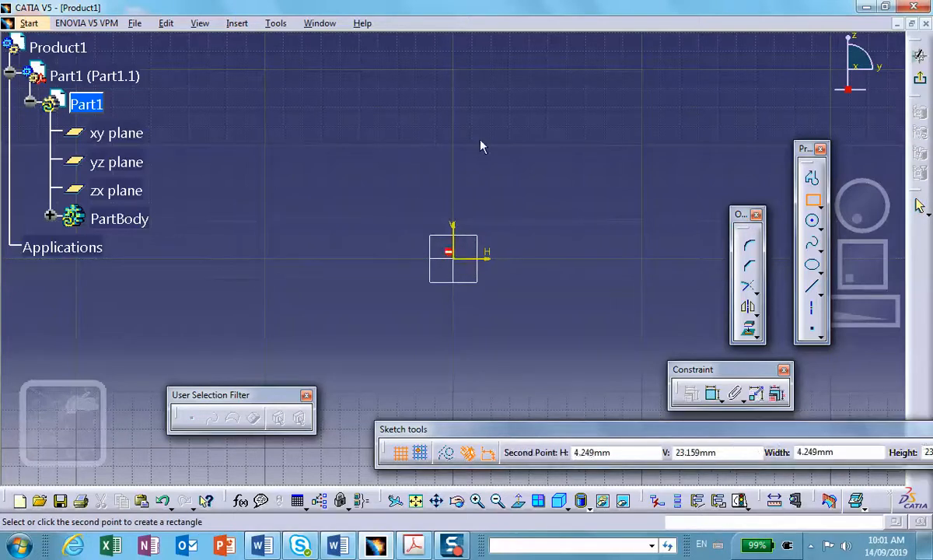
pyautogui.click(623, 114)
pyautogui.moveTo(699, 114)
pyautogui.mouseDown(button='middle')
pyautogui.moveTo(515, 181)
pyautogui.moveTo(545, 144)
pyautogui.moveTo(593, 123)
pyautogui.mouseUp(button='middle')
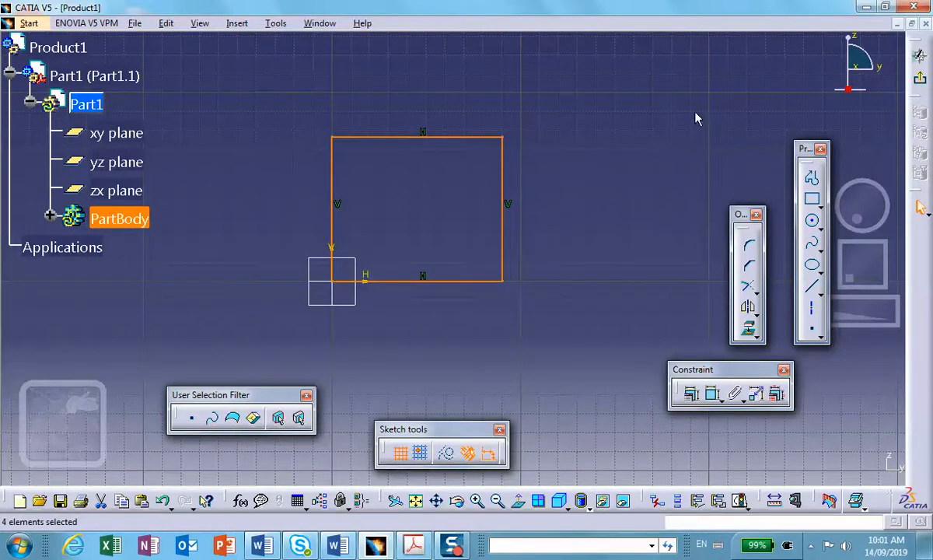
# - Dimension the rectangle's vertical side opposite the origin and set its height to 3 ft (914.4 mm)
pyautogui.click(706, 395)
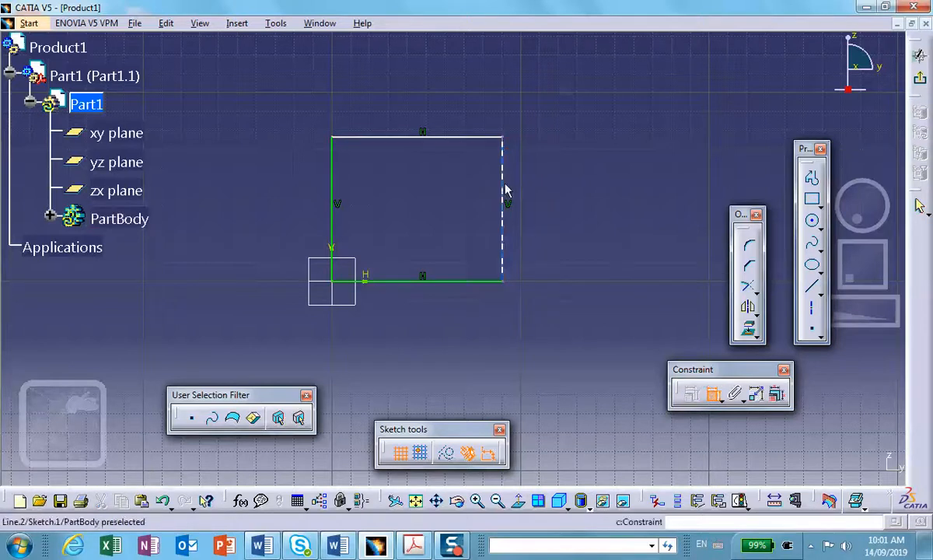
pyautogui.click(503, 194)
pyautogui.click(545, 195)
pyautogui.doubleClick(545, 195)
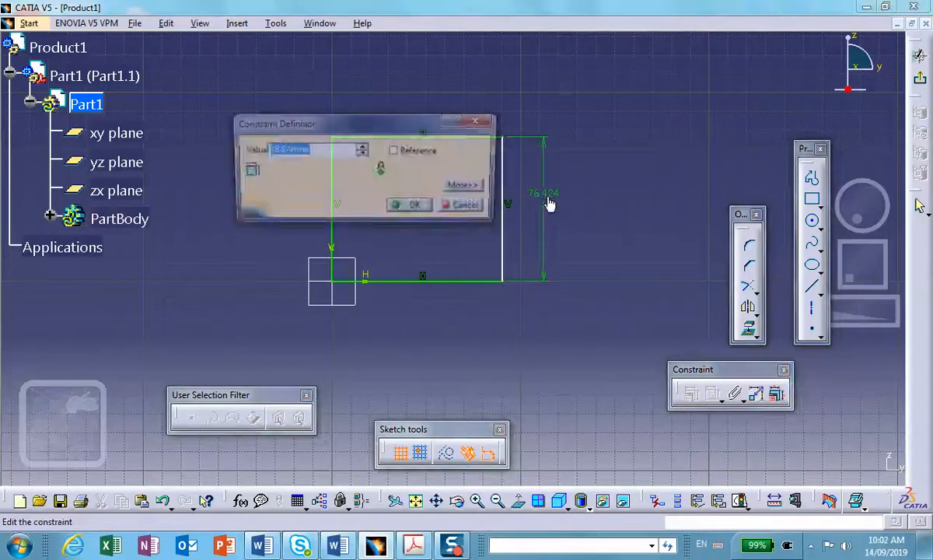
pyautogui.write('3')
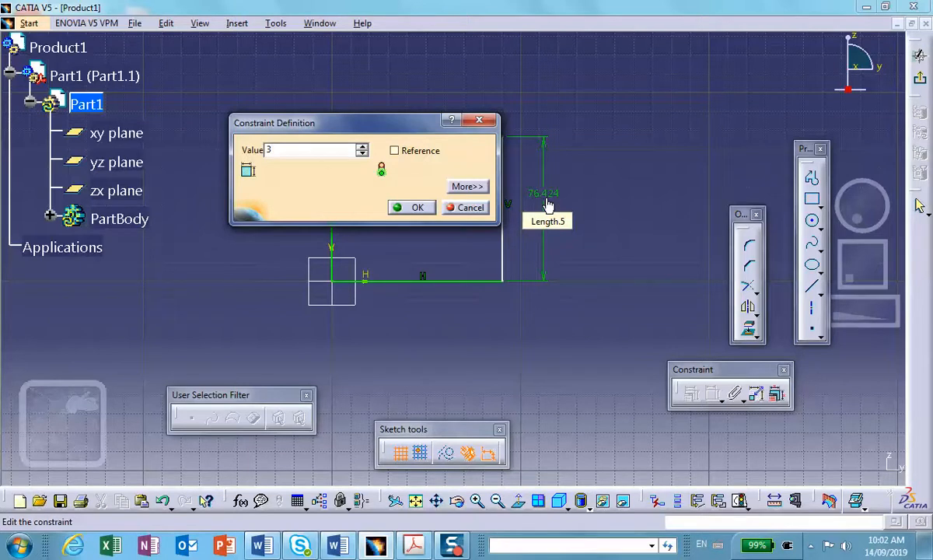
pyautogui.write('00')
pyautogui.click(408, 207)
pyautogui.moveTo(423, 174)
pyautogui.mouseDown(button='middle')
pyautogui.moveTo(426, 187)
pyautogui.moveTo(358, 268)
pyautogui.moveTo(368, 366)
pyautogui.moveTo(346, 251)
pyautogui.moveTo(373, 357)
pyautogui.mouseUp(button='middle')
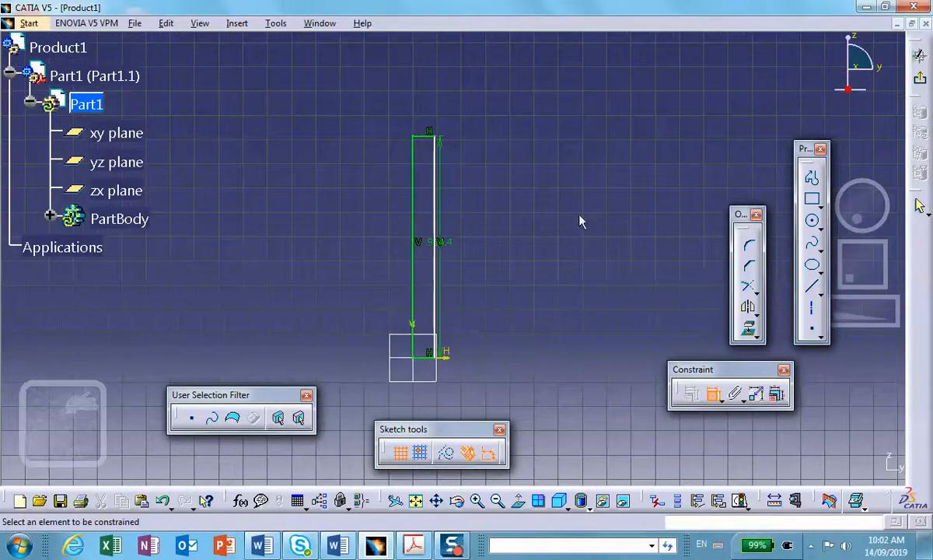
# - Dimension the rectangle's upper edge, set its width to 3 ft (914.4 mm), and exit the sketch
pyautogui.click(433, 142)
pyautogui.click(437, 100)
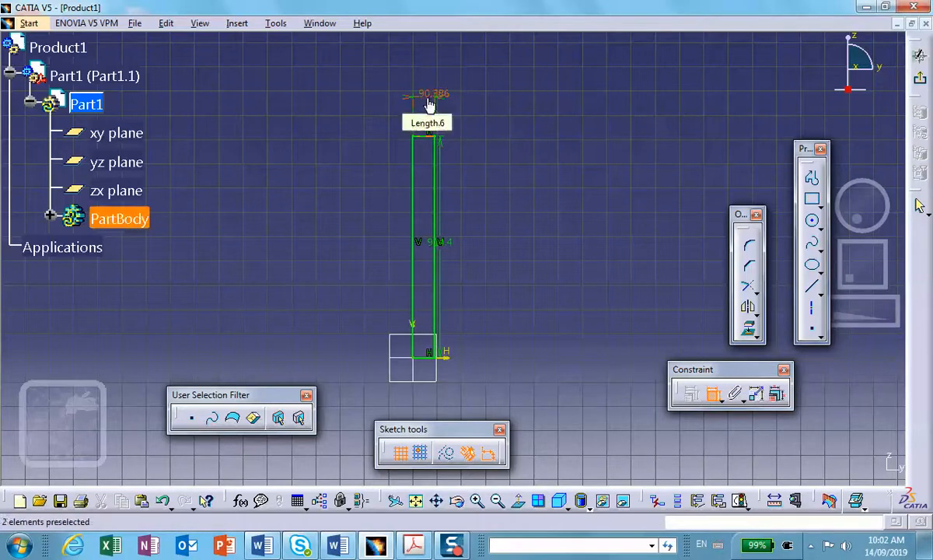
pyautogui.doubleClick(429, 99)
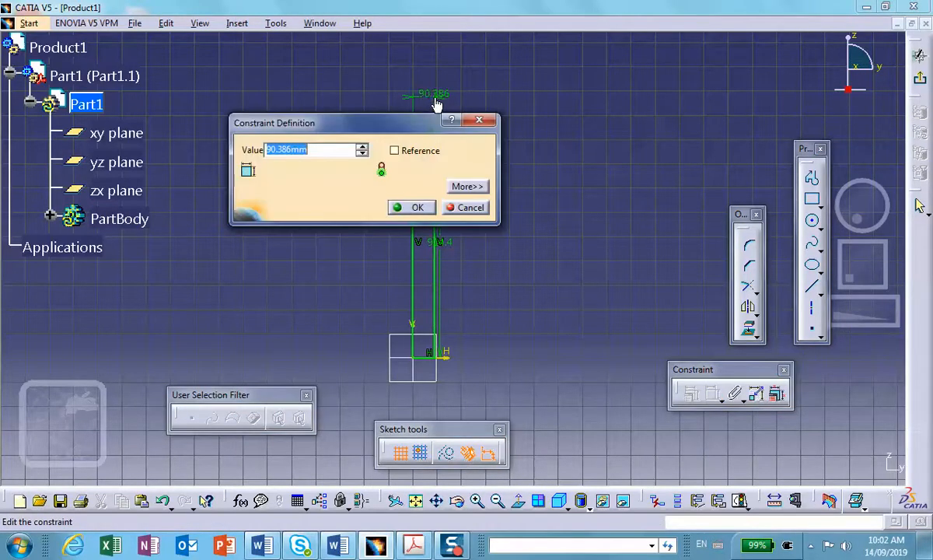
pyautogui.write('3ft')
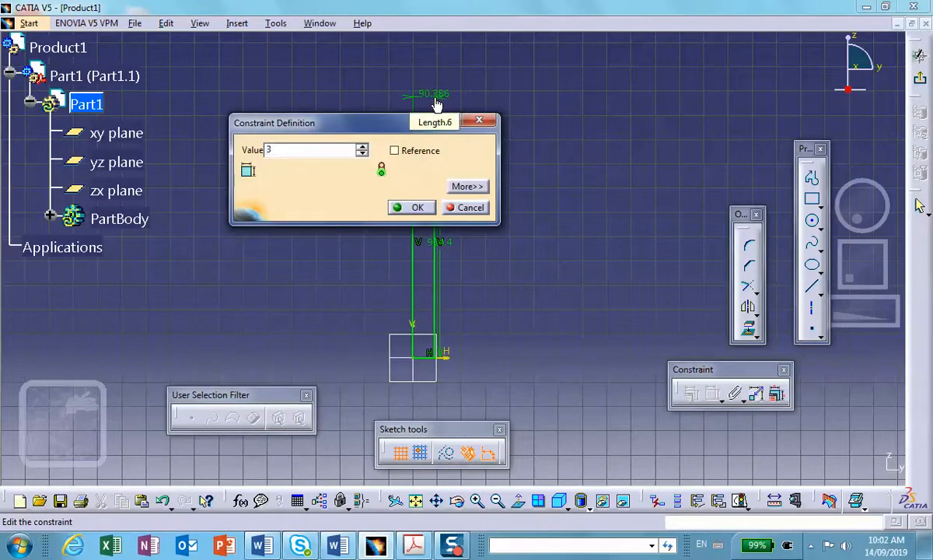
pyautogui.click(426, 207)
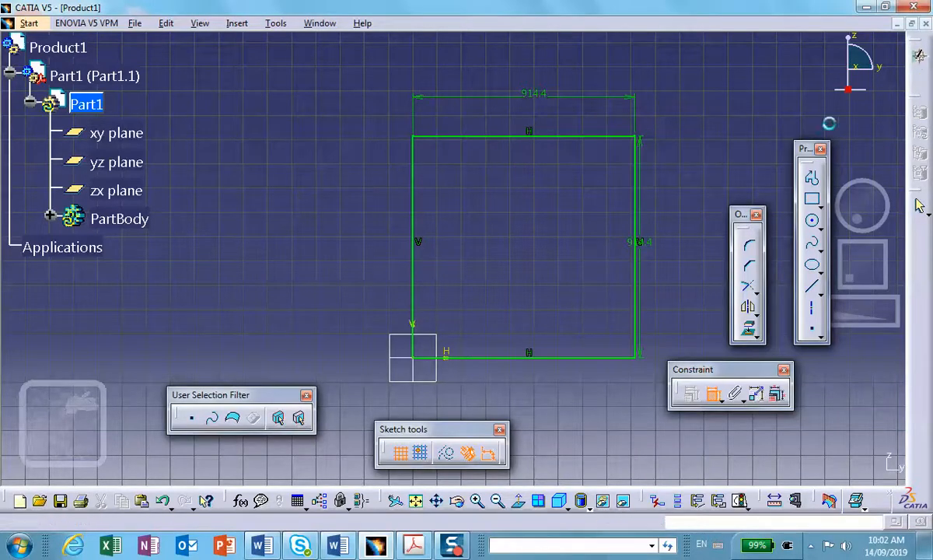
pyautogui.click(919, 205)
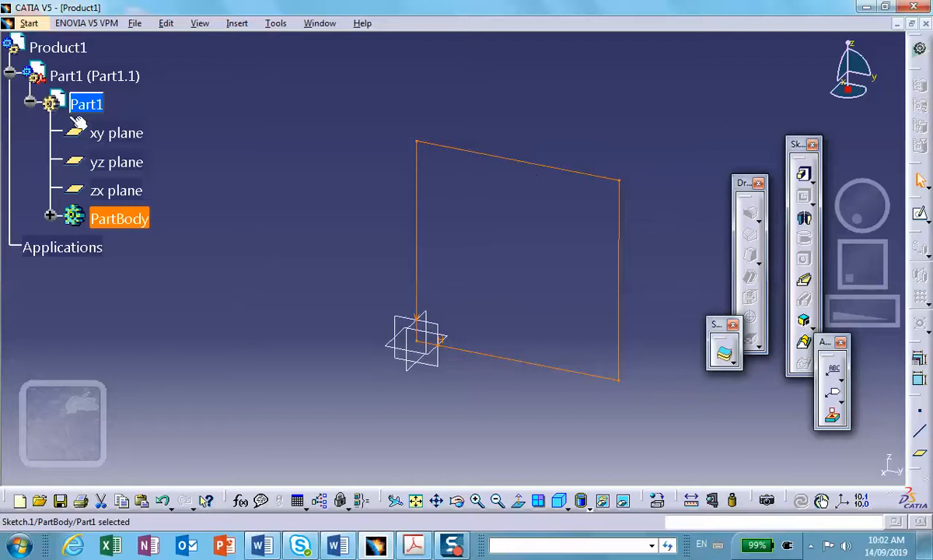
# - Pad the square sketch to a length of 2 ft
pyautogui.click(803, 174)
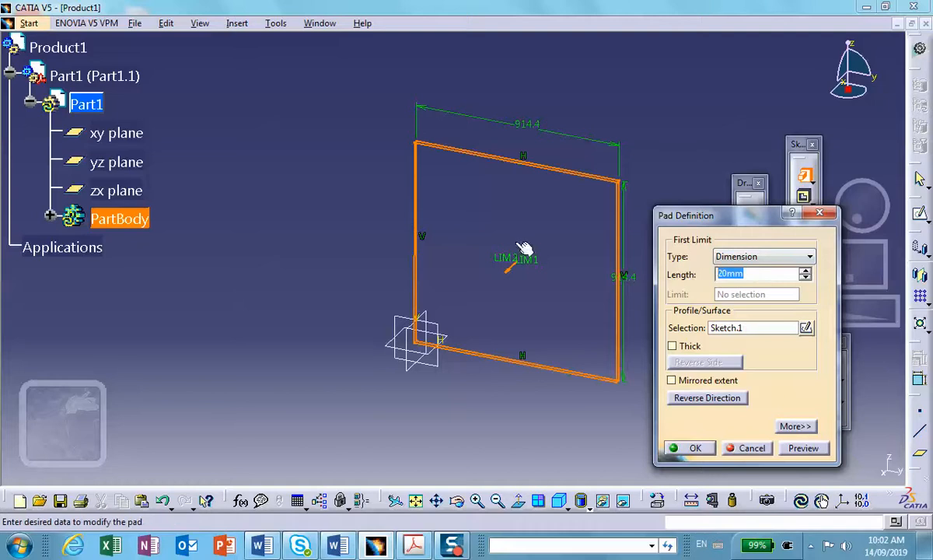
pyautogui.write('2')
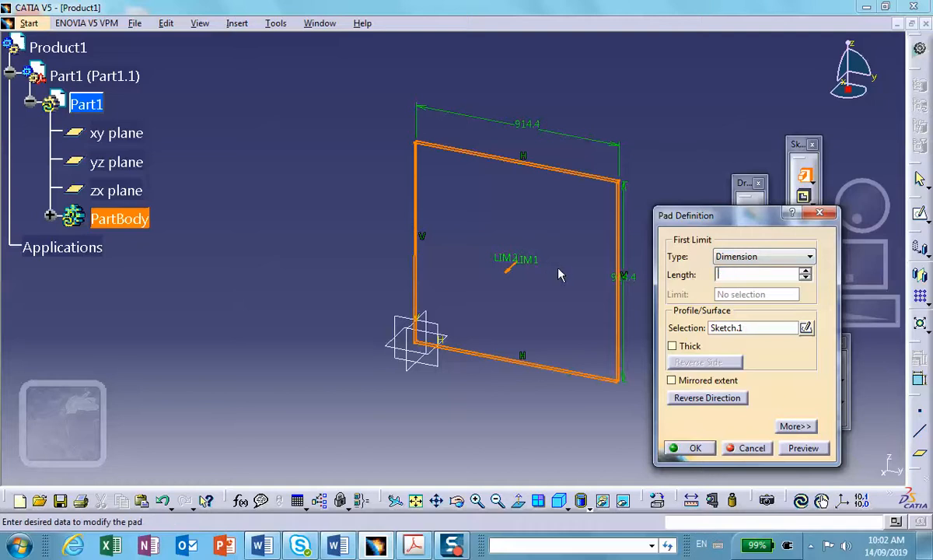
pyautogui.write('2ft')
pyautogui.click(678, 448)
pyautogui.moveTo(619, 298); pyautogui.dragTo(542, 288, button='middle')
# - Activate the top-level Product1 and switch to the Human Builder workbench
pyautogui.doubleClick(58, 47)
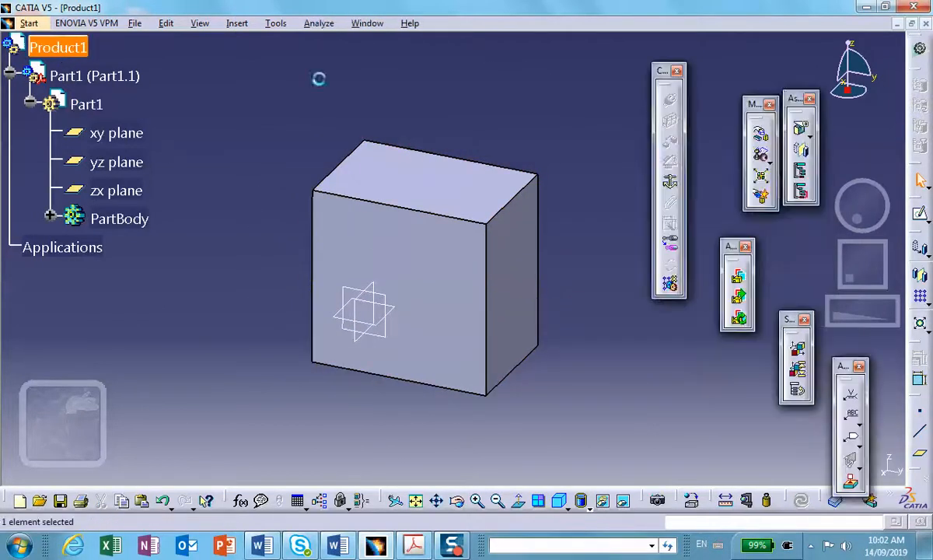
pyautogui.moveTo(481, 83); pyautogui.dragTo(447, 104, button='middle')
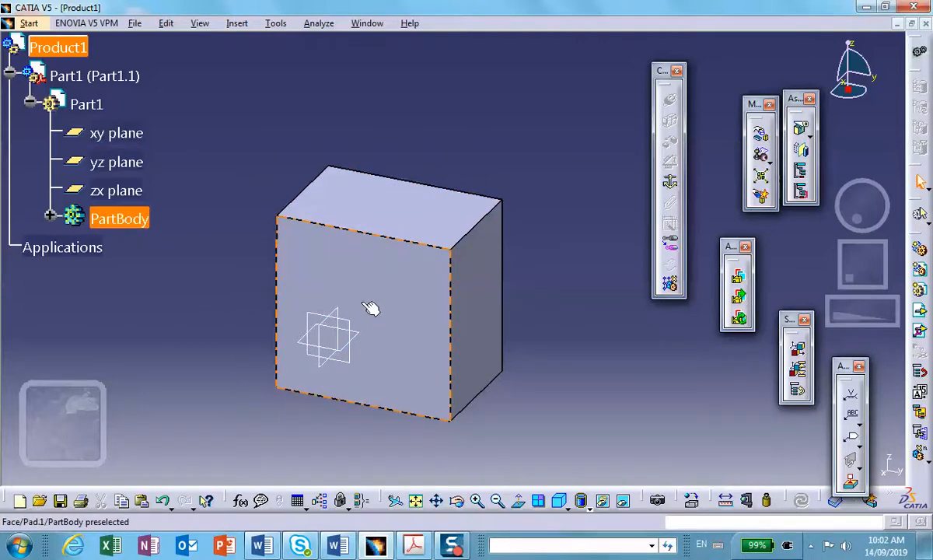
pyautogui.click(16, 51)
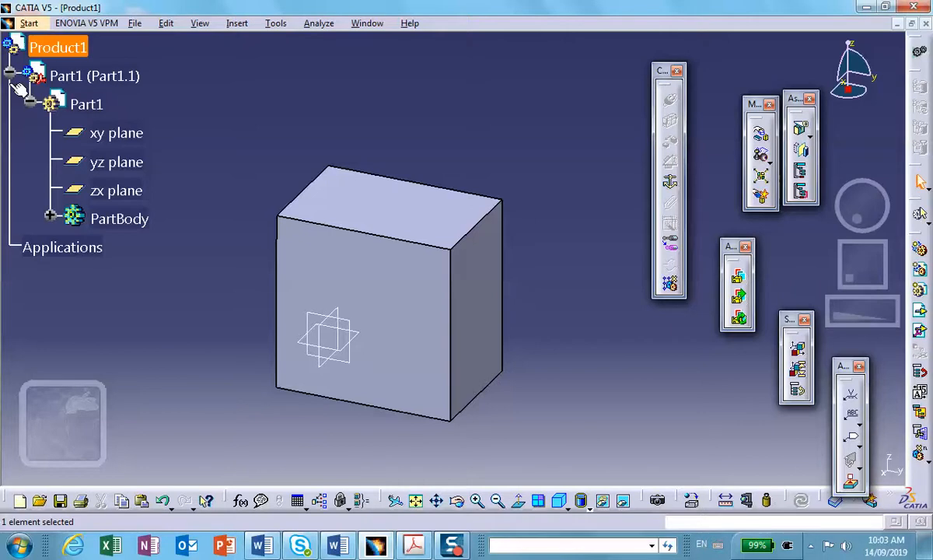
pyautogui.click(31, 26)
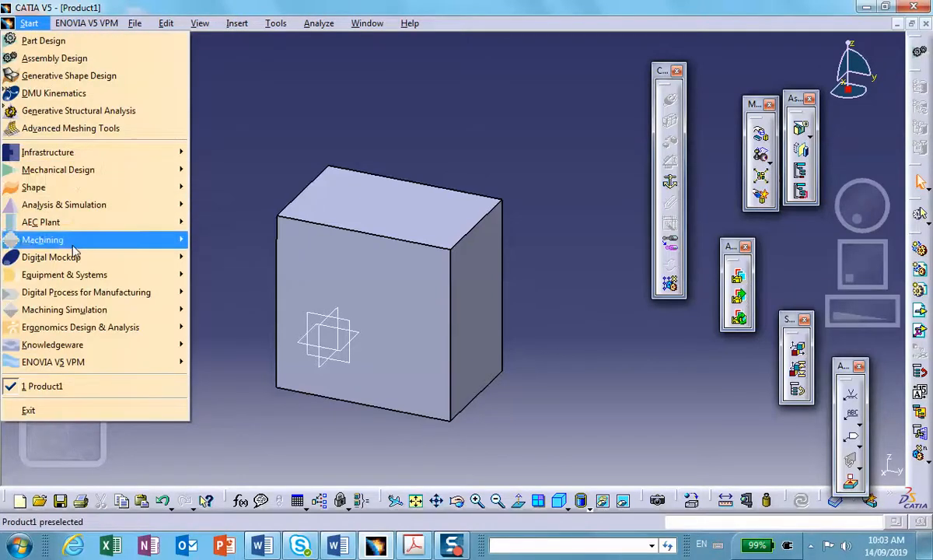
pyautogui.moveTo(99, 334)
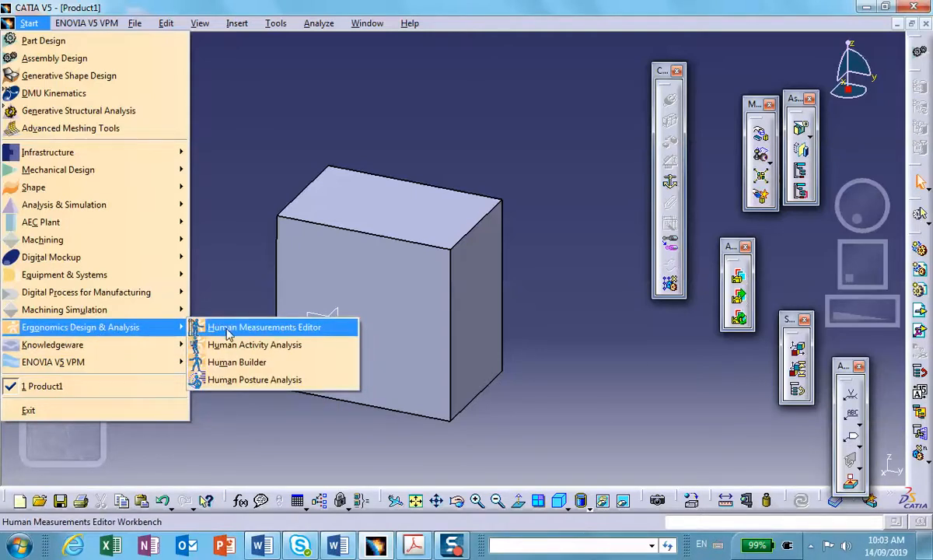
pyautogui.click(247, 367)
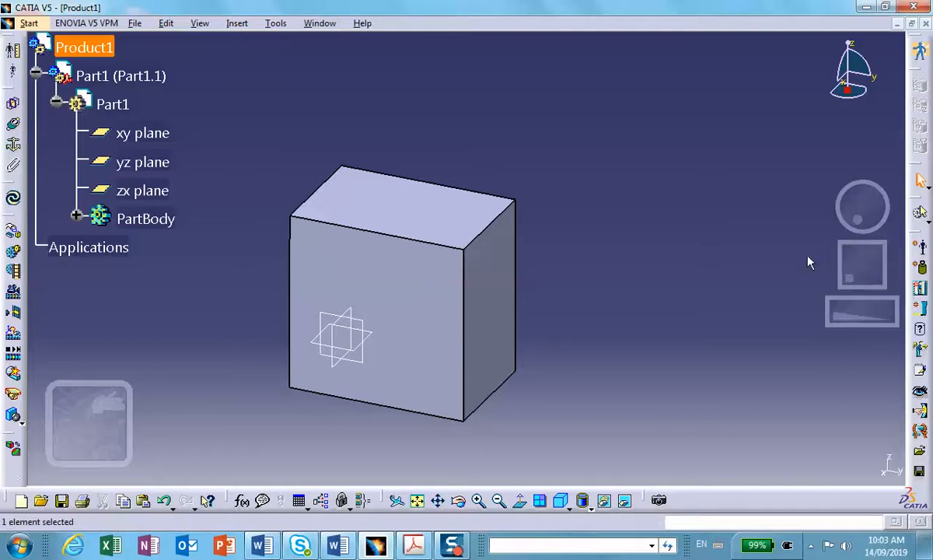
# - Start a new manikin in Product1, name it my-first-human and choose Man as its gender
pyautogui.click(919, 246)
pyautogui.moveTo(882, 219); pyautogui.dragTo(723, 226)
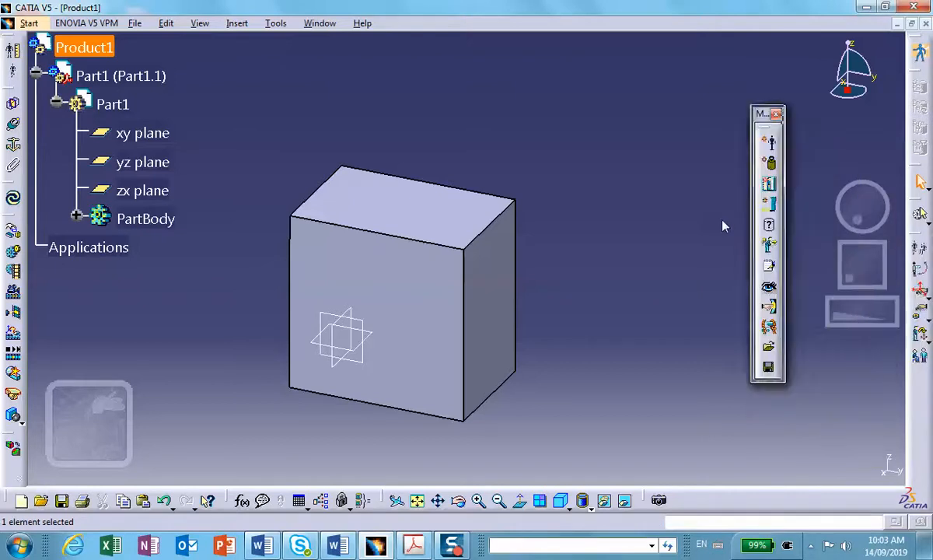
pyautogui.click(772, 143)
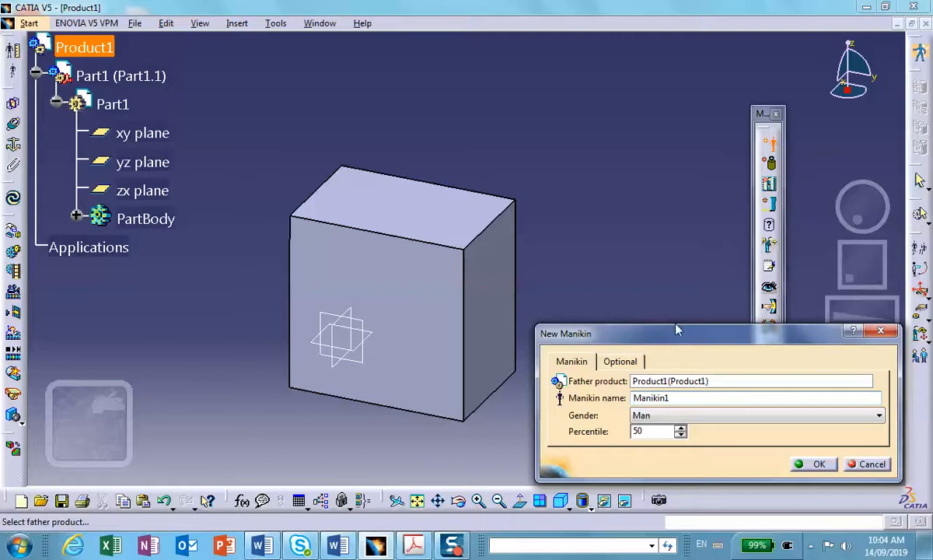
pyautogui.doubleClick(675, 397)
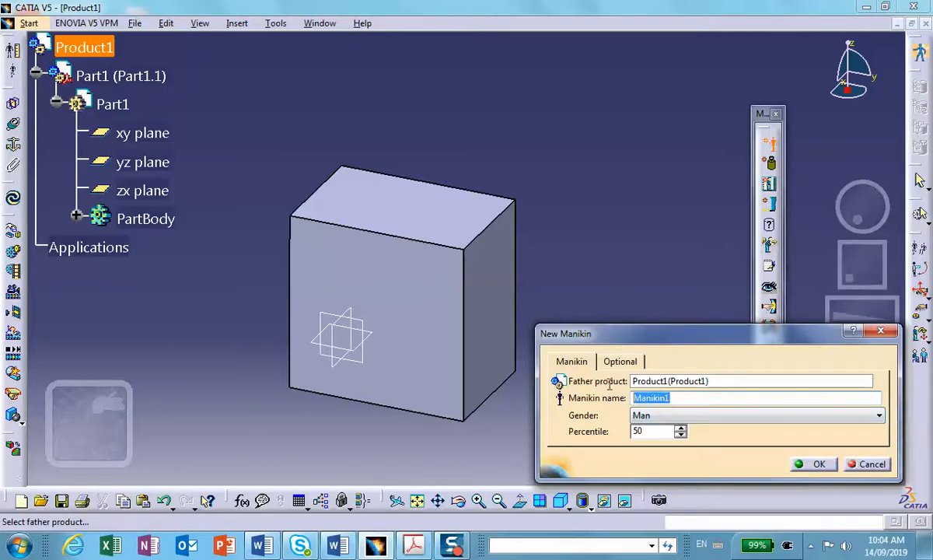
pyautogui.write('m')
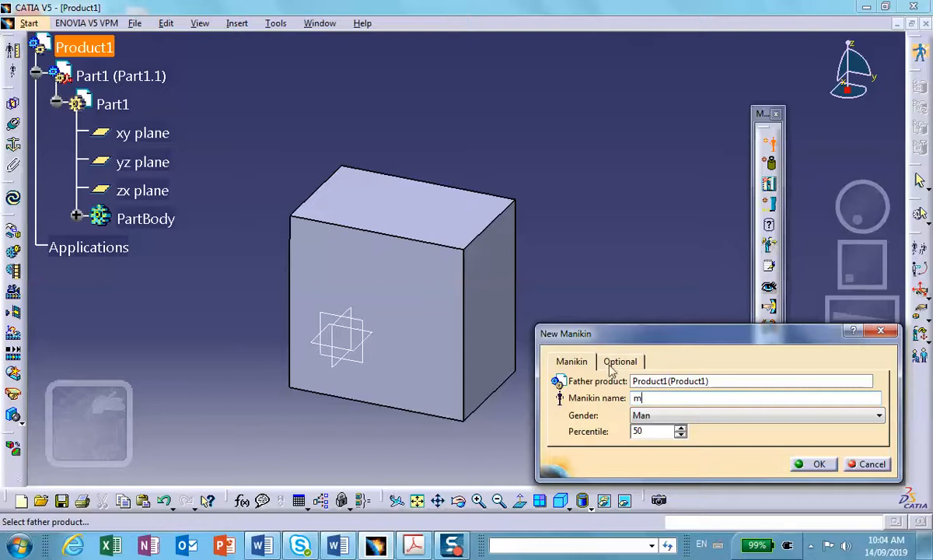
pyautogui.write('y-first-human')
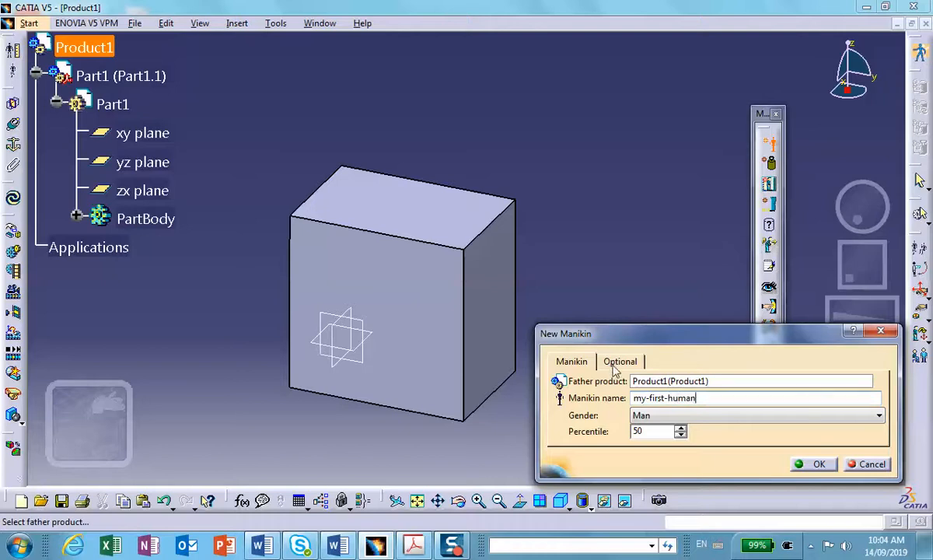
pyautogui.click(879, 417)
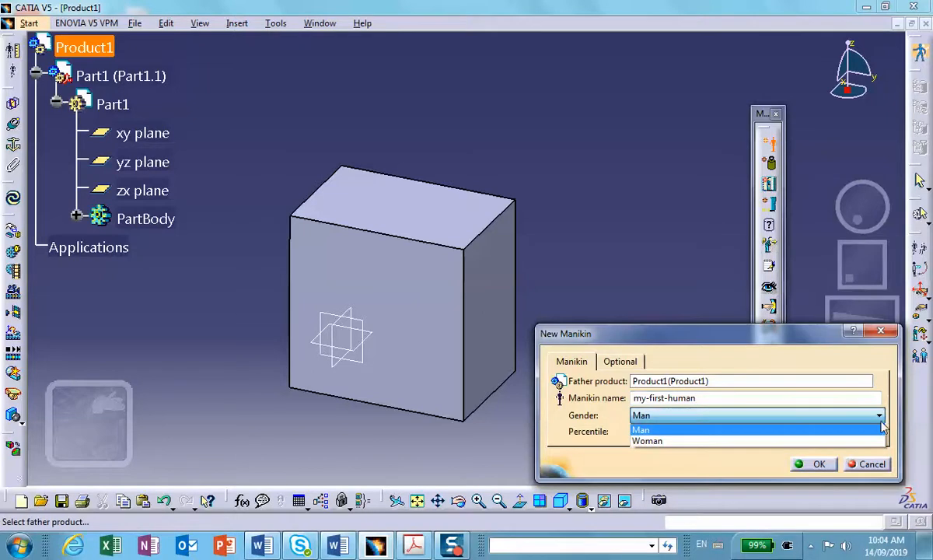
pyautogui.click(869, 430)
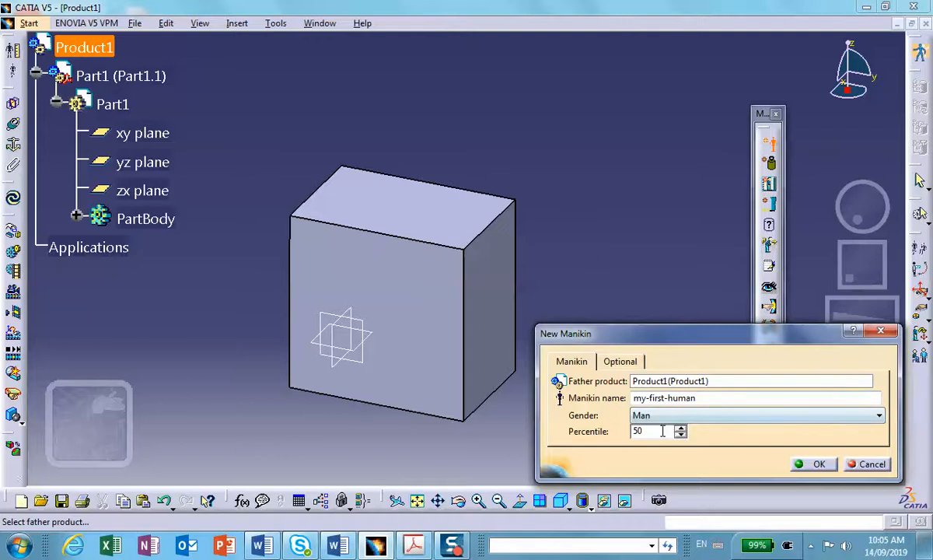
# - Set the manikin's population to Canadian, check the body model and referential choices, and create the manikin
pyautogui.click(618, 361)
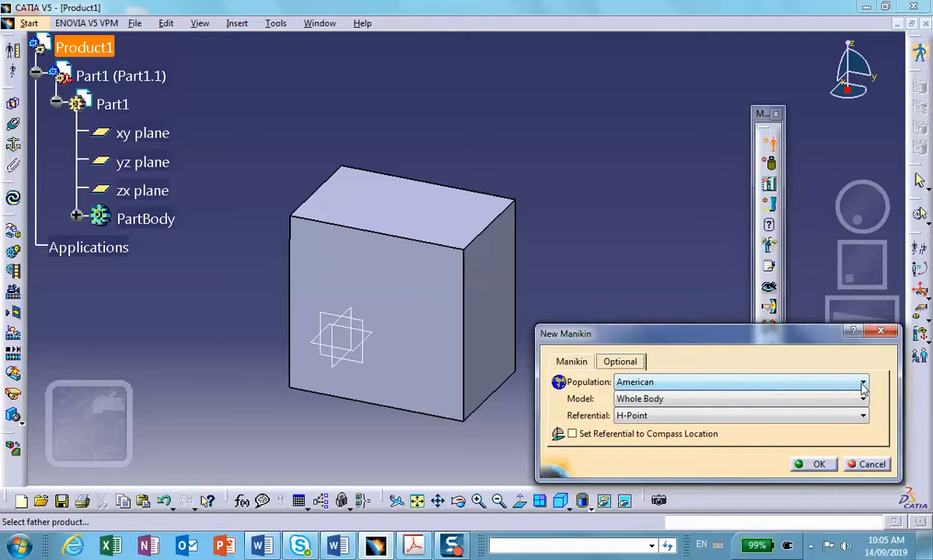
pyautogui.click(816, 382)
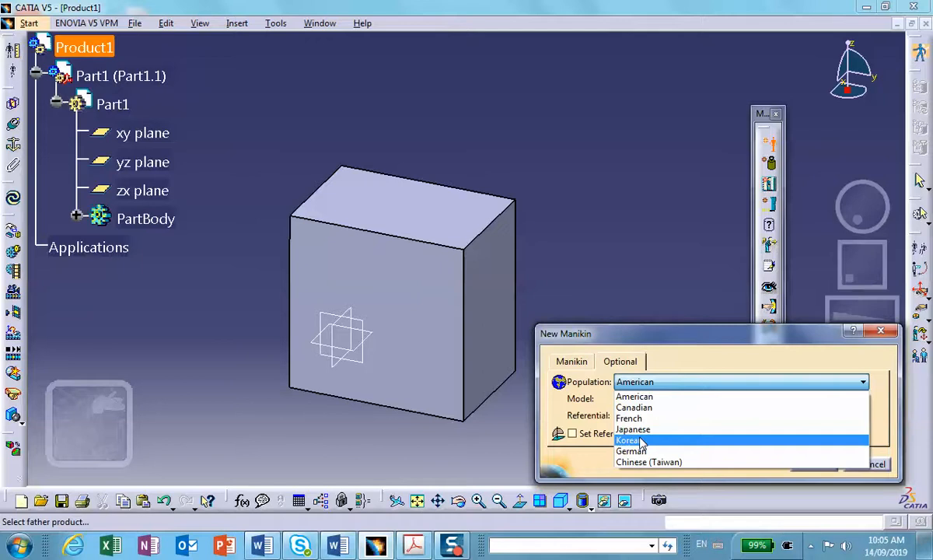
pyautogui.click(642, 408)
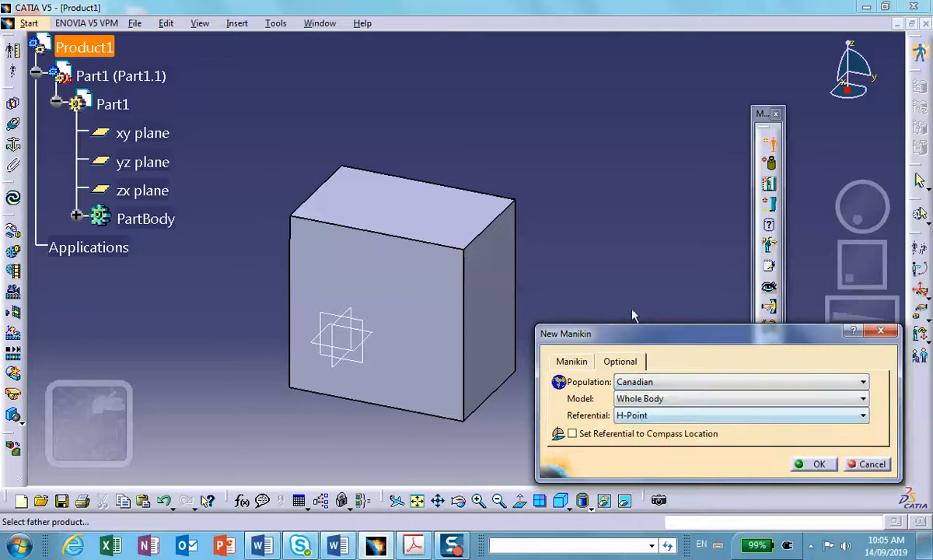
pyautogui.click(861, 399)
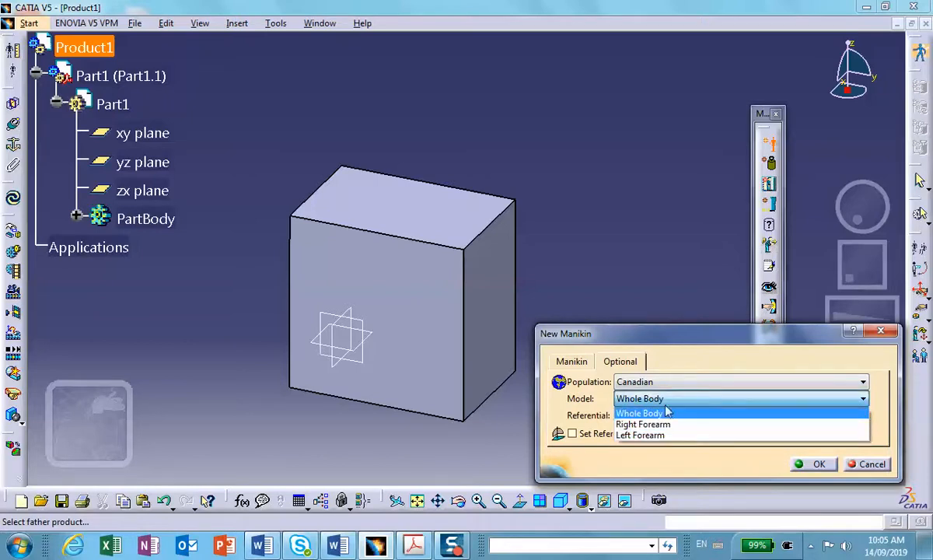
pyautogui.click(633, 235)
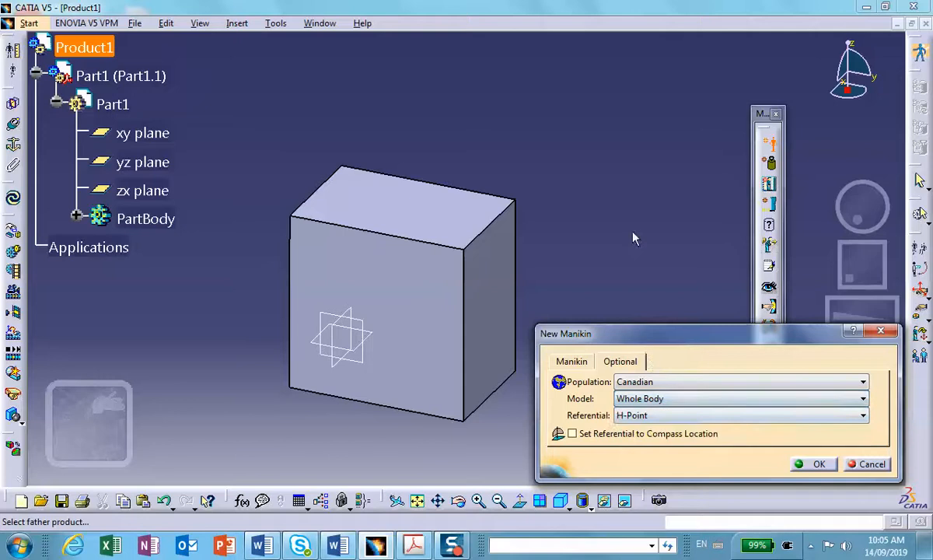
pyautogui.click(847, 417)
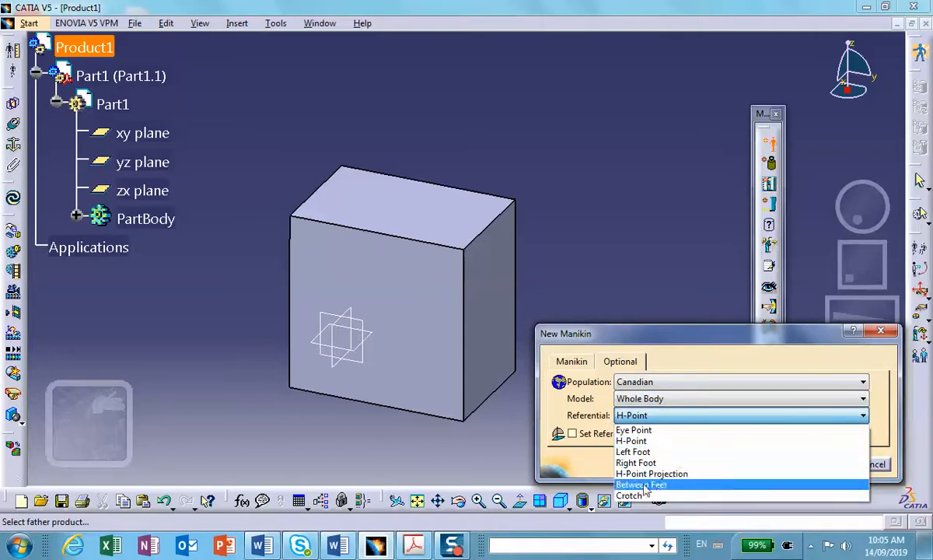
pyautogui.click(583, 235)
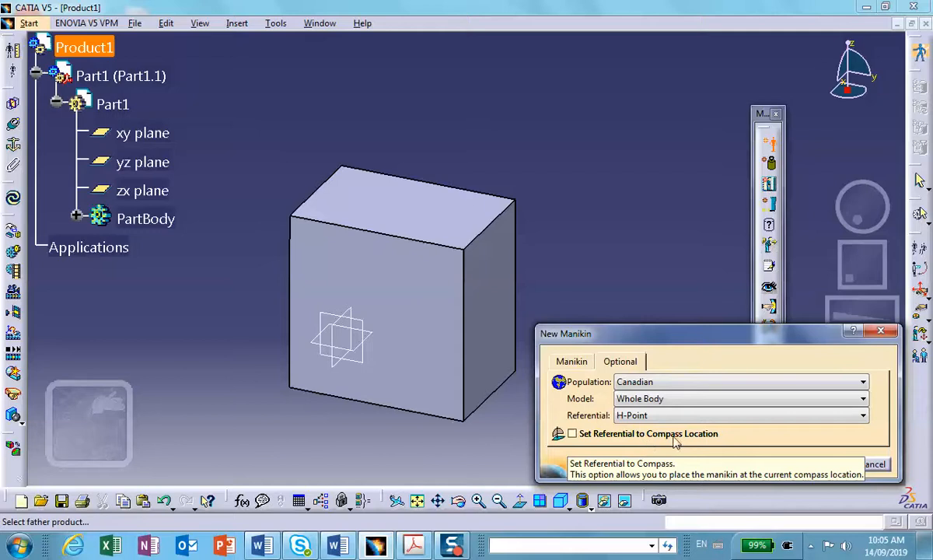
pyautogui.click(812, 466)
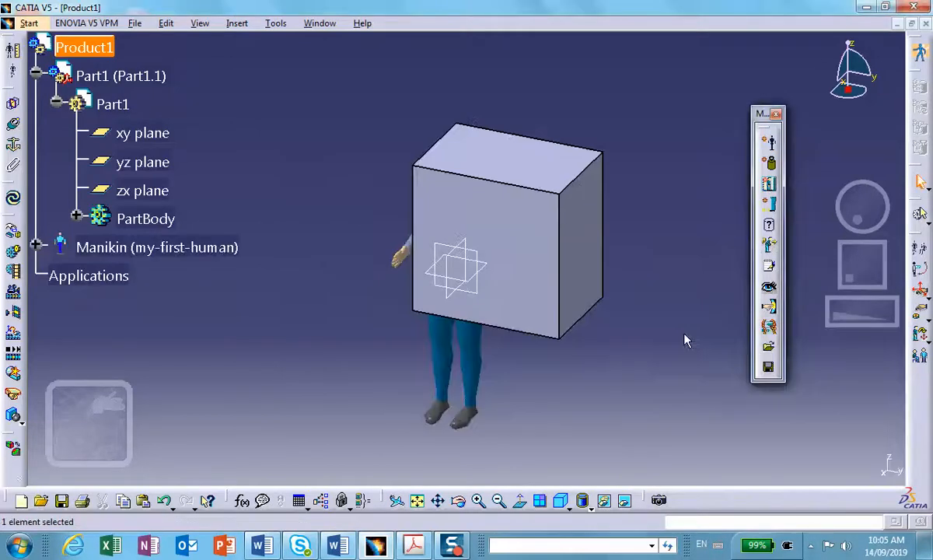
# - Attach the compass to the manikin and raise the manikin towards the block's floor level
pyautogui.moveTo(547, 326); pyautogui.dragTo(655, 293, button='middle')
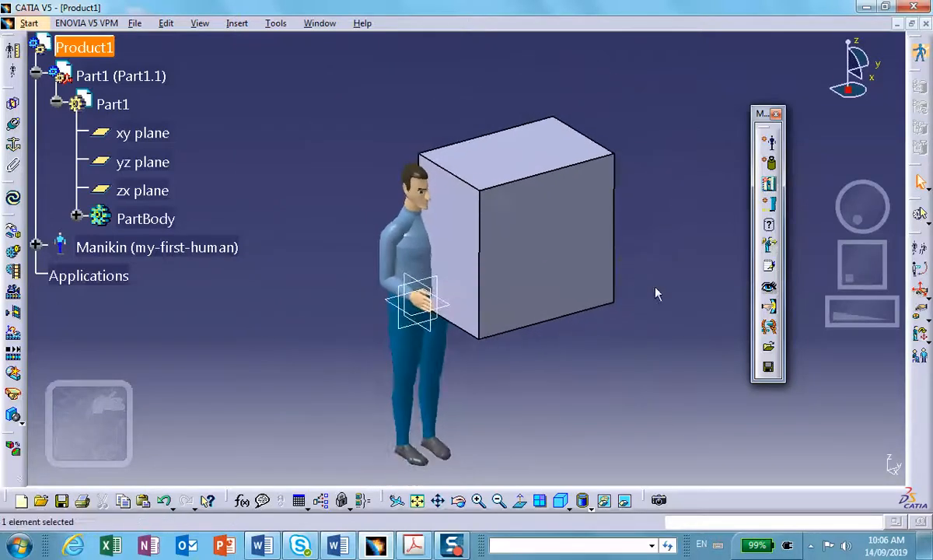
pyautogui.click(645, 79)
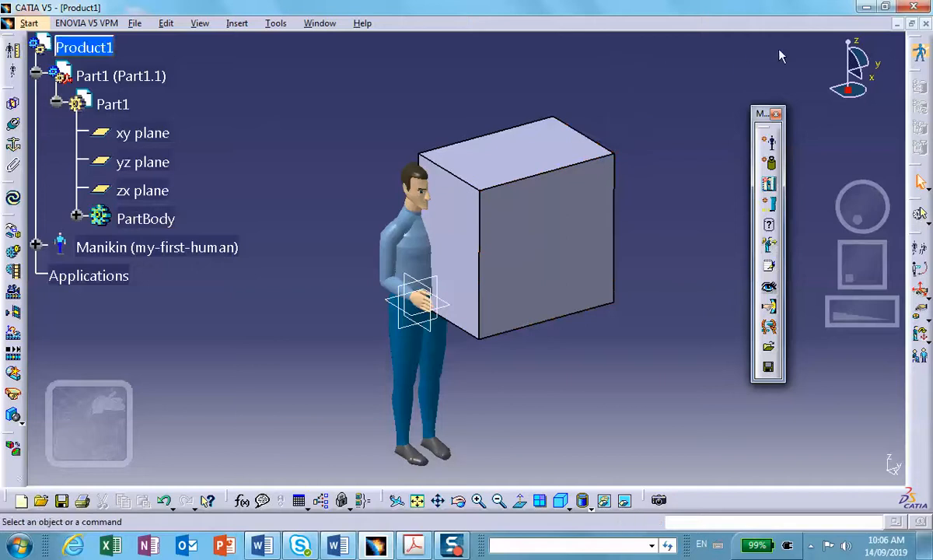
pyautogui.moveTo(847, 88); pyautogui.dragTo(414, 282)
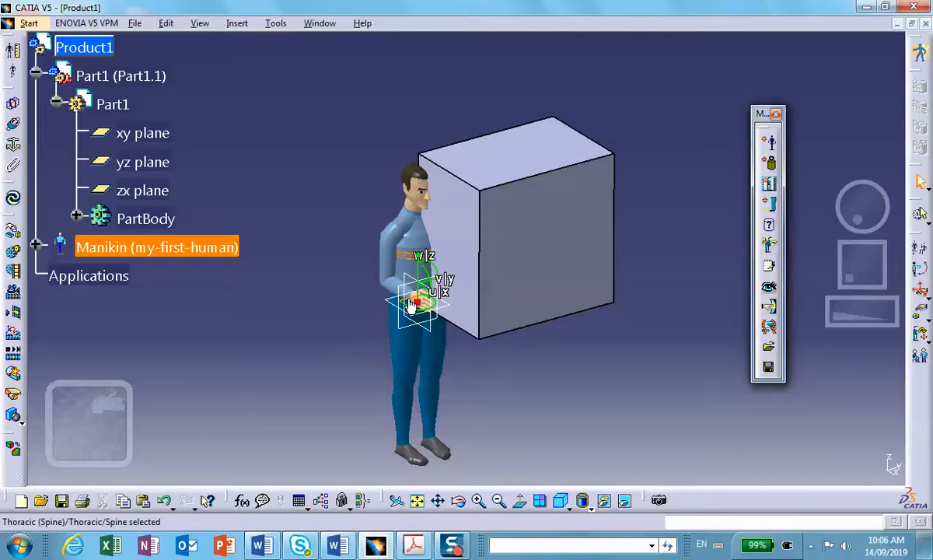
pyautogui.moveTo(410, 300)
pyautogui.mouseDown()
pyautogui.moveTo(318, 319)
pyautogui.moveTo(325, 153)
pyautogui.mouseUp()
pyautogui.moveTo(323, 250); pyautogui.dragTo(404, 257, button='middle')
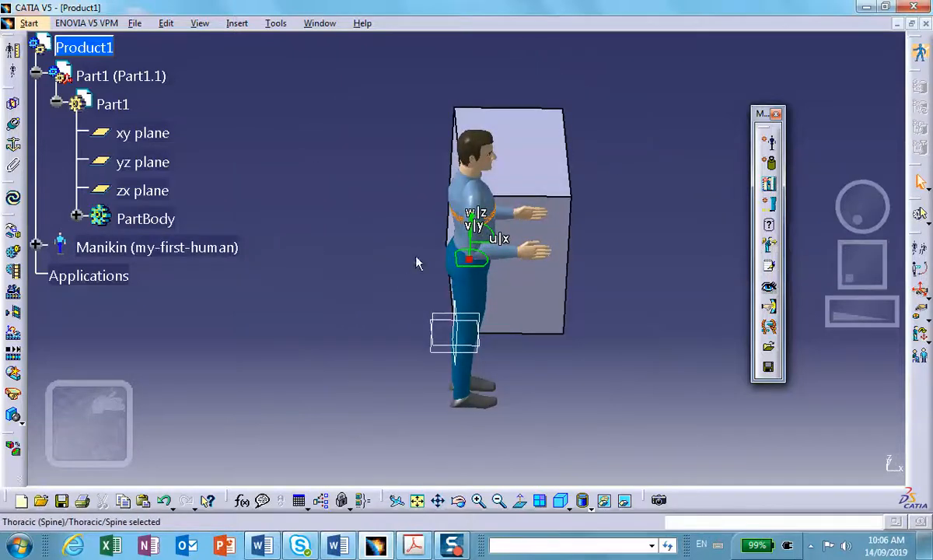
# - Move the manikin back along x until it stands clear of the block, and raise its feet to about the block's base
pyautogui.moveTo(492, 254); pyautogui.dragTo(412, 257)
pyautogui.moveTo(412, 256); pyautogui.dragTo(334, 191, button='middle')
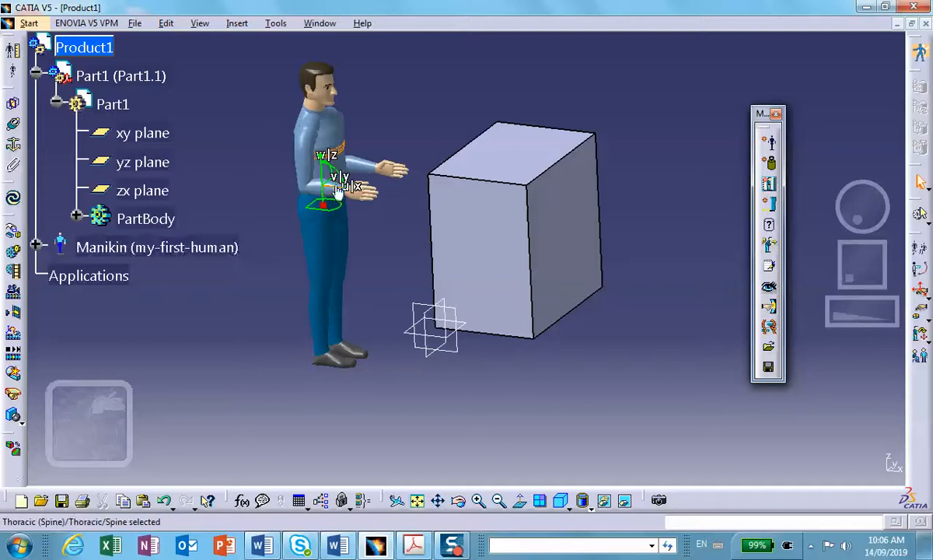
pyautogui.moveTo(328, 192); pyautogui.dragTo(404, 117)
pyautogui.moveTo(550, 249); pyautogui.dragTo(341, 293, button='middle')
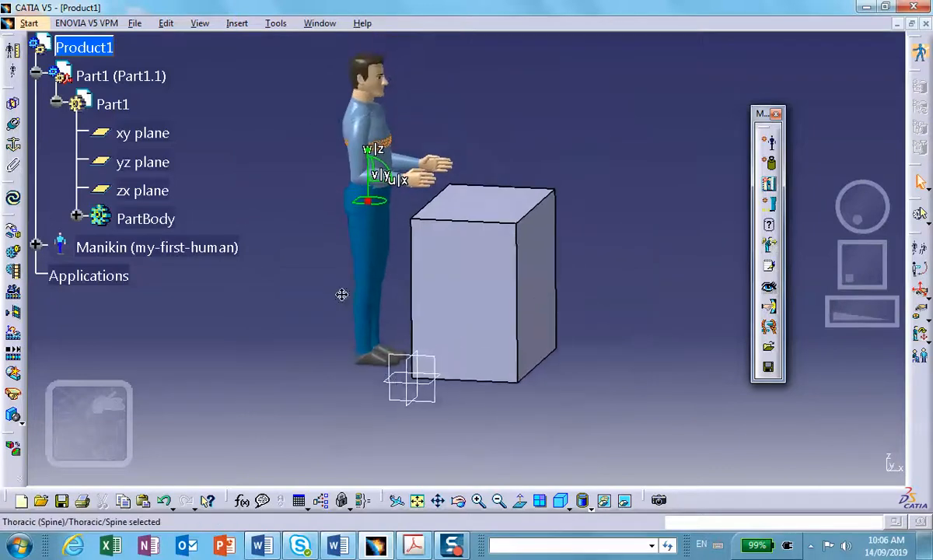
pyautogui.moveTo(566, 369); pyautogui.dragTo(516, 360, button='middle')
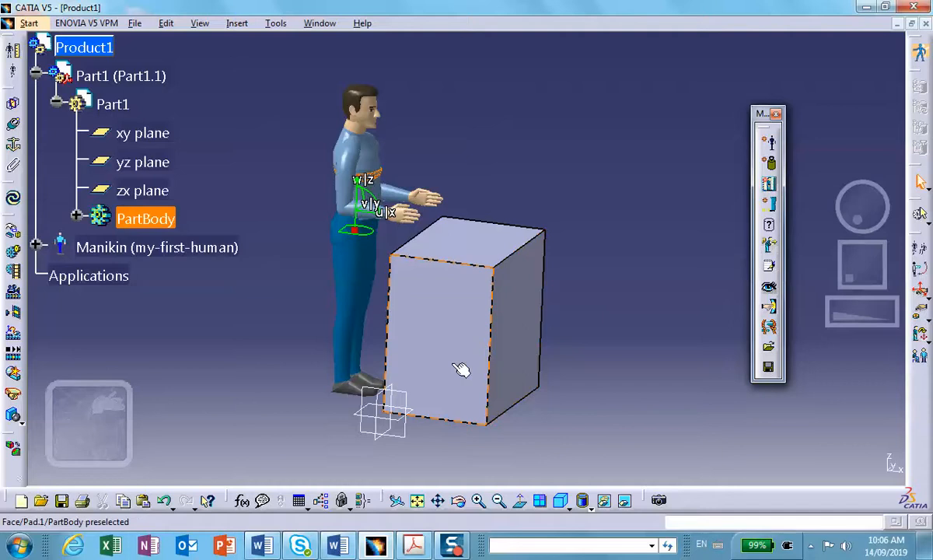
# - Shift the manikin a little farther back from the block with the compass and clear the selection
pyautogui.click(349, 239)
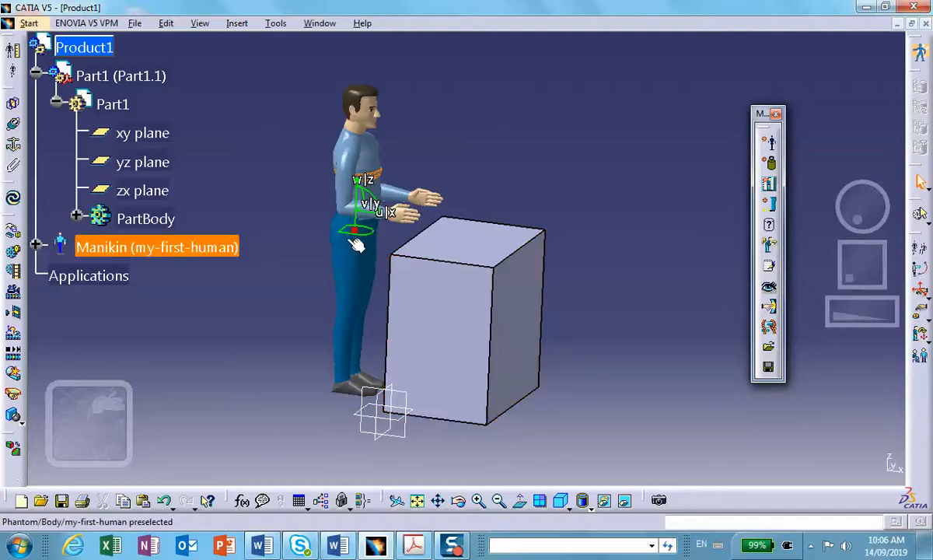
pyautogui.click(354, 240)
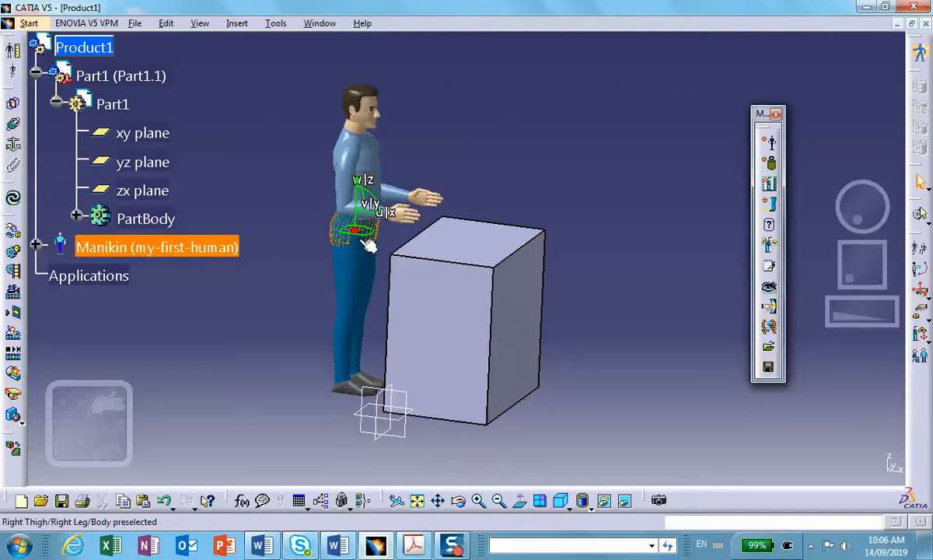
pyautogui.moveTo(351, 241); pyautogui.dragTo(319, 258)
pyautogui.moveTo(425, 292); pyautogui.dragTo(470, 297, button='middle')
pyautogui.click(416, 290)
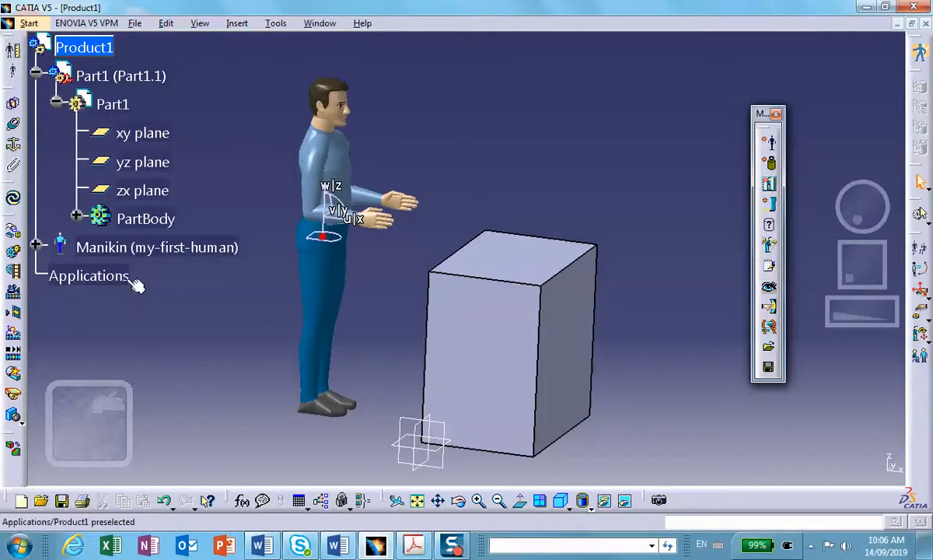
# - Open the properties of the my-first-human manikin and look through the available property categories
pyautogui.rightClick(145, 248)
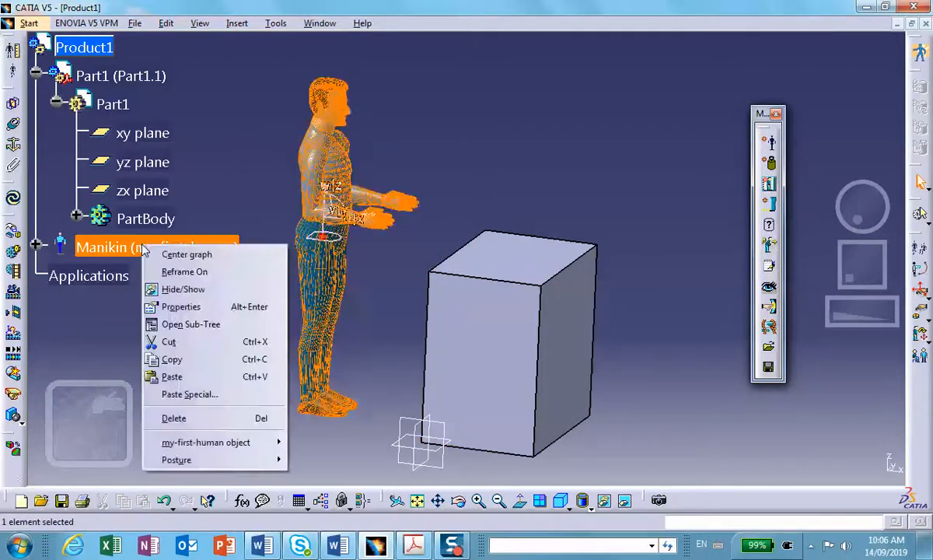
pyautogui.click(180, 307)
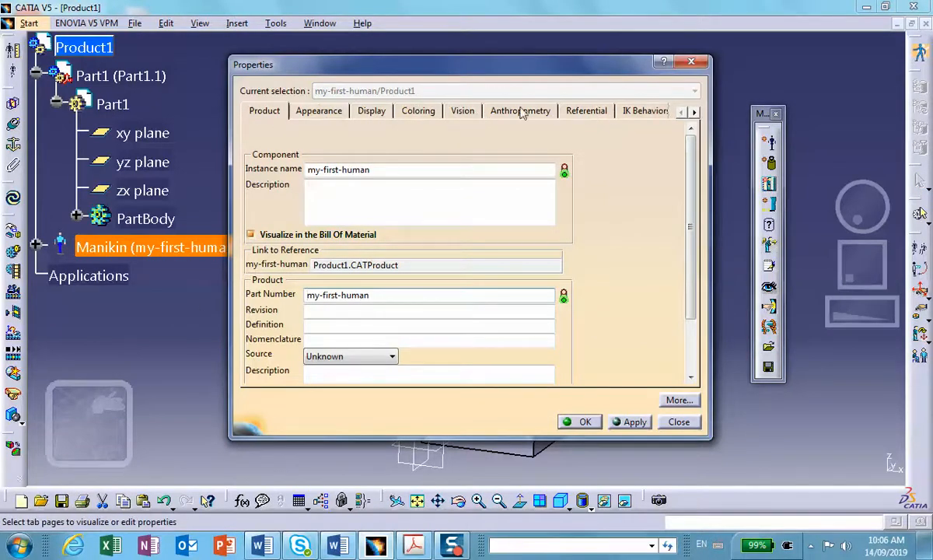
pyautogui.click(694, 113)
pyautogui.click(694, 113)
pyautogui.click(694, 112)
pyautogui.click(694, 112)
pyautogui.click(694, 112)
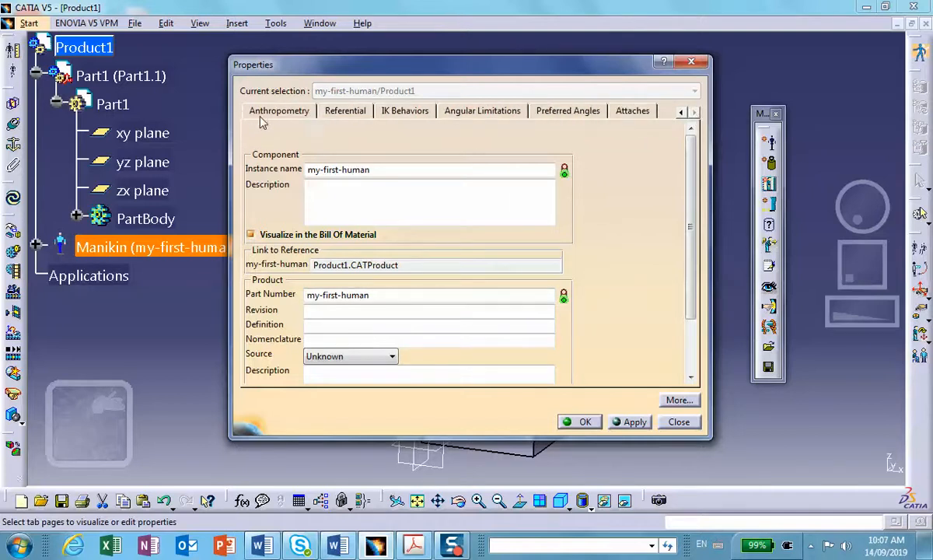
pyautogui.click(681, 113)
pyautogui.click(680, 113)
pyautogui.click(680, 112)
pyautogui.click(681, 113)
pyautogui.click(681, 113)
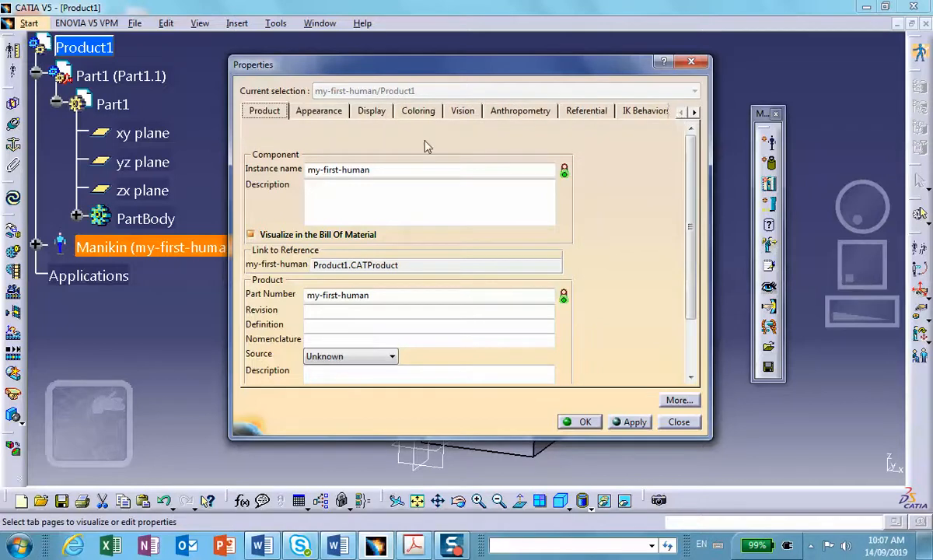
# - Set the manikin's hair colour to red in its appearance properties and apply the change
pyautogui.click(308, 111)
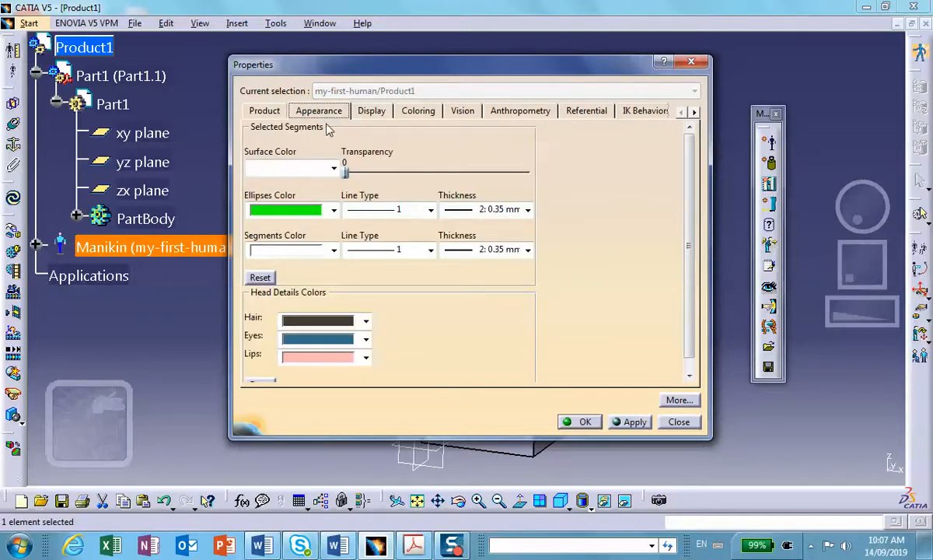
pyautogui.moveTo(478, 73); pyautogui.dragTo(655, 65)
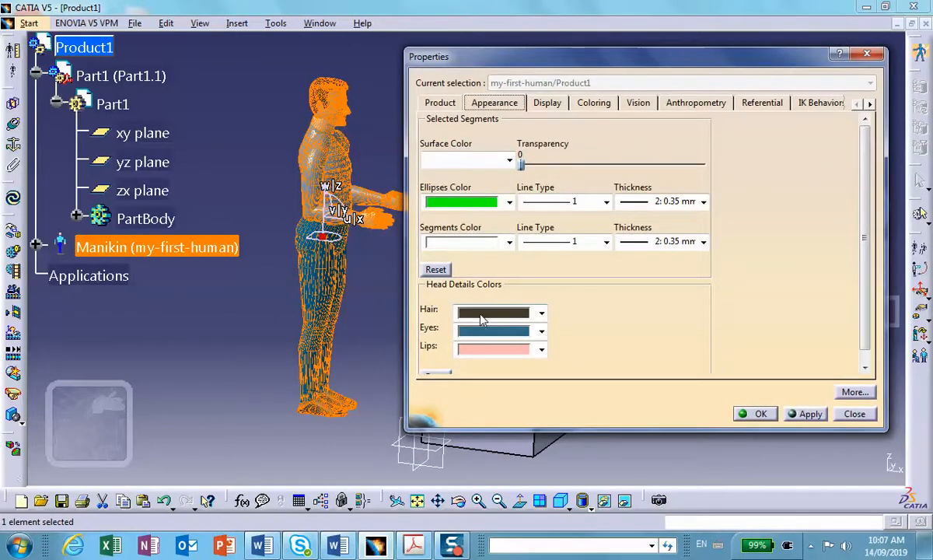
pyautogui.click(541, 312)
pyautogui.click(509, 77)
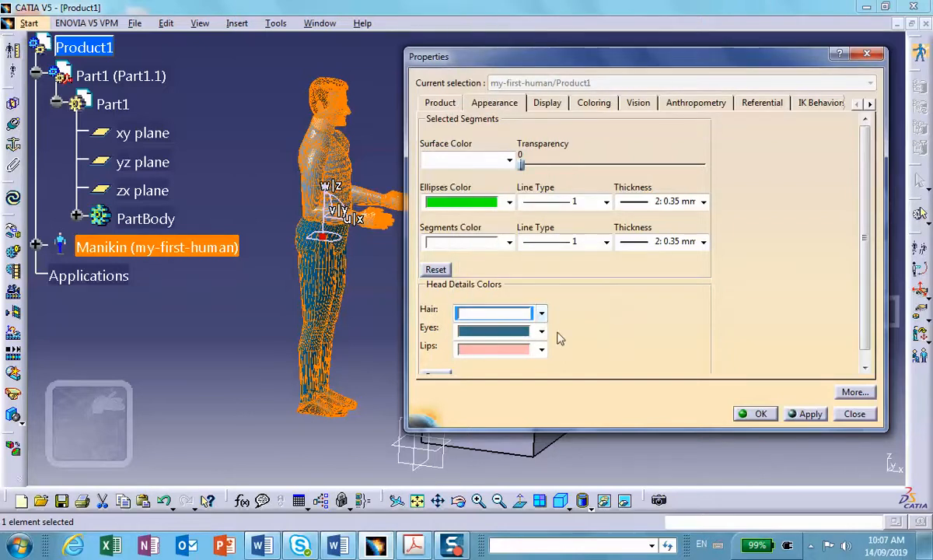
pyautogui.click(541, 313)
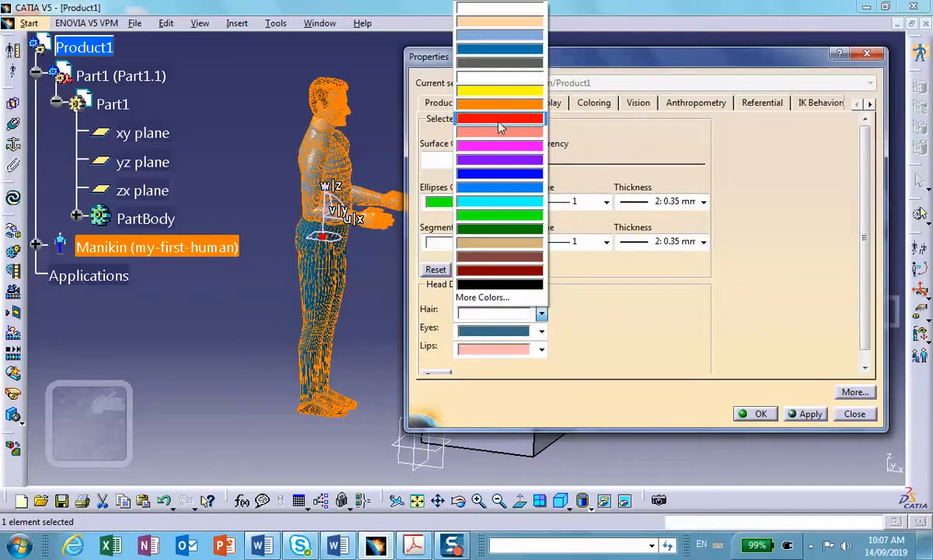
pyautogui.click(500, 117)
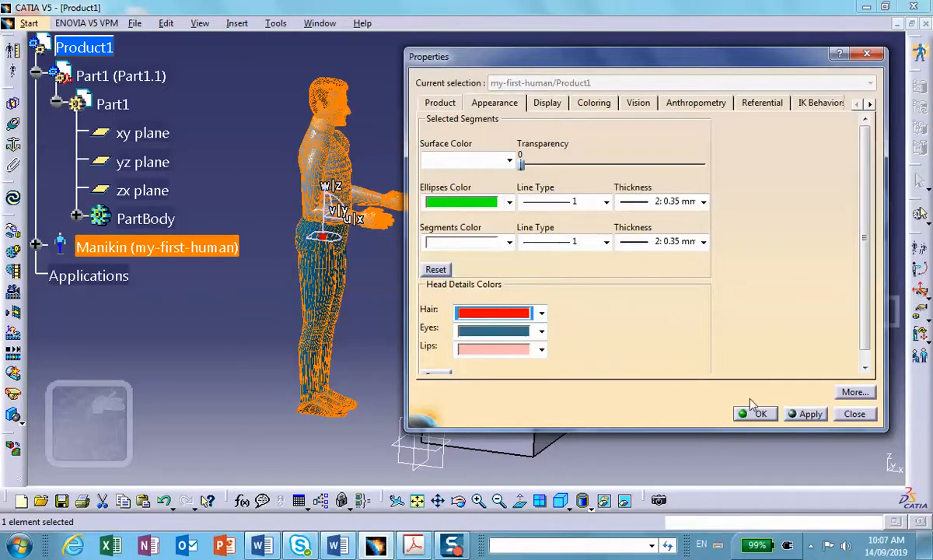
pyautogui.click(792, 414)
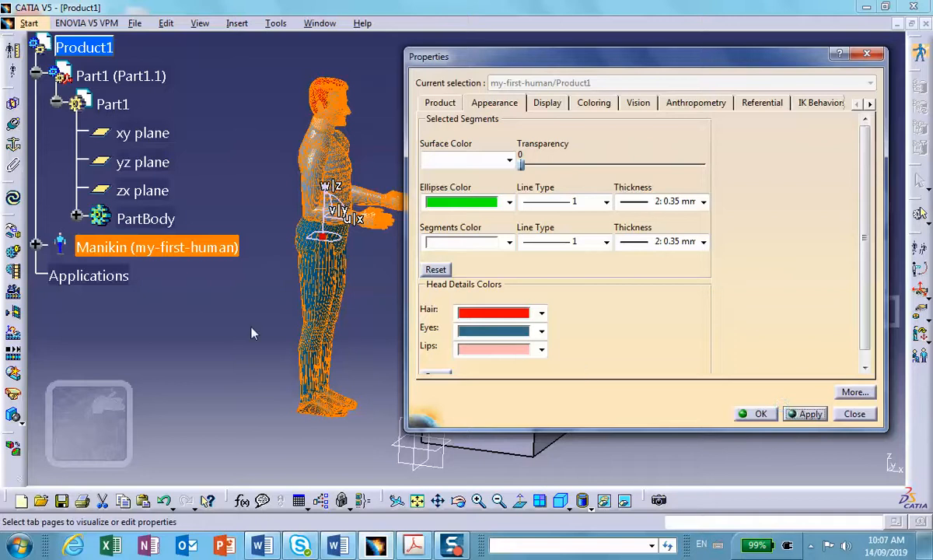
pyautogui.click(760, 414)
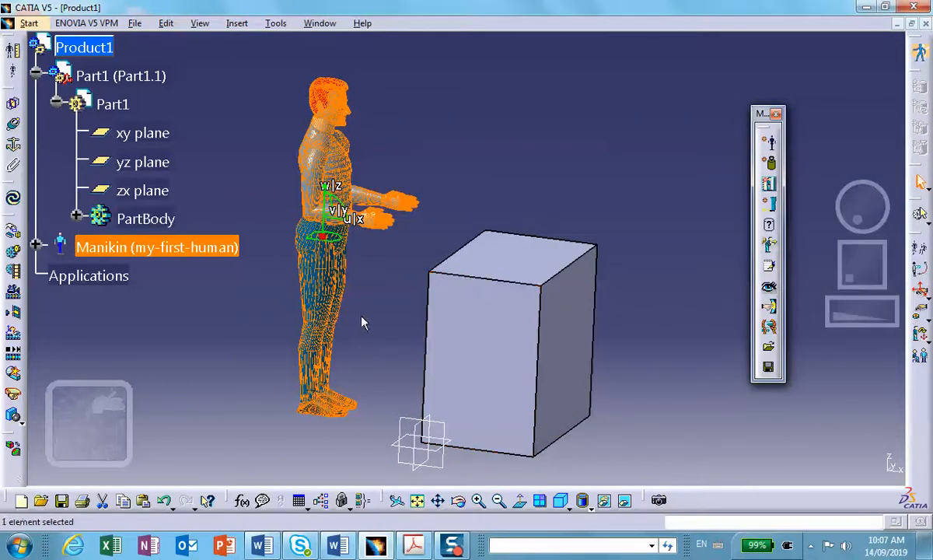
pyautogui.click(364, 312)
pyautogui.moveTo(364, 312); pyautogui.dragTo(302, 308, button='middle')
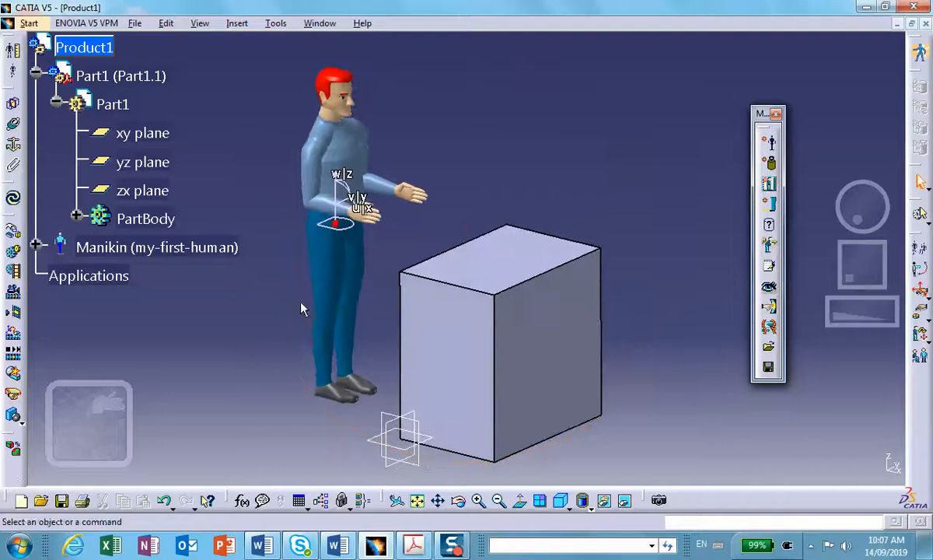
# - Set the manikin's eye colour to light blue in its appearance properties and check the face up close
pyautogui.rightClick(173, 245)
pyautogui.click(208, 306)
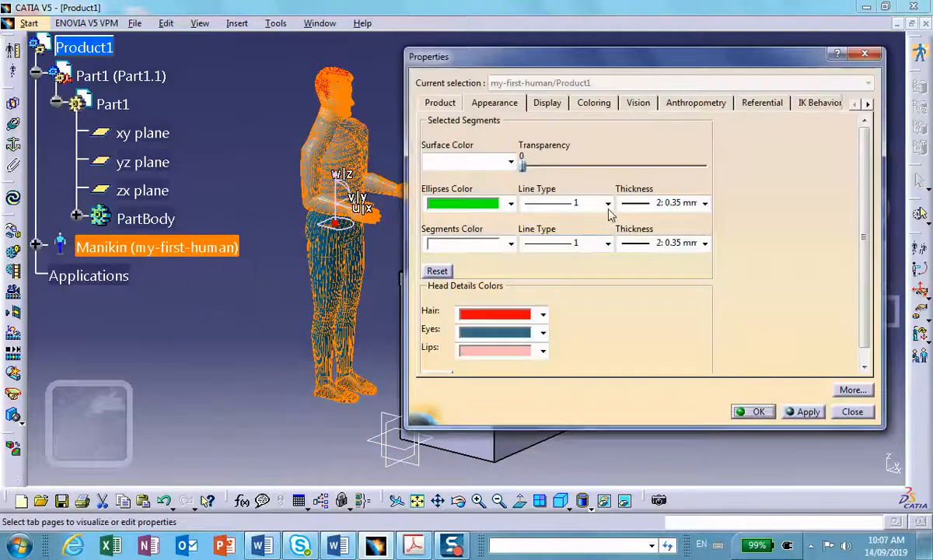
pyautogui.click(545, 334)
pyautogui.click(544, 360)
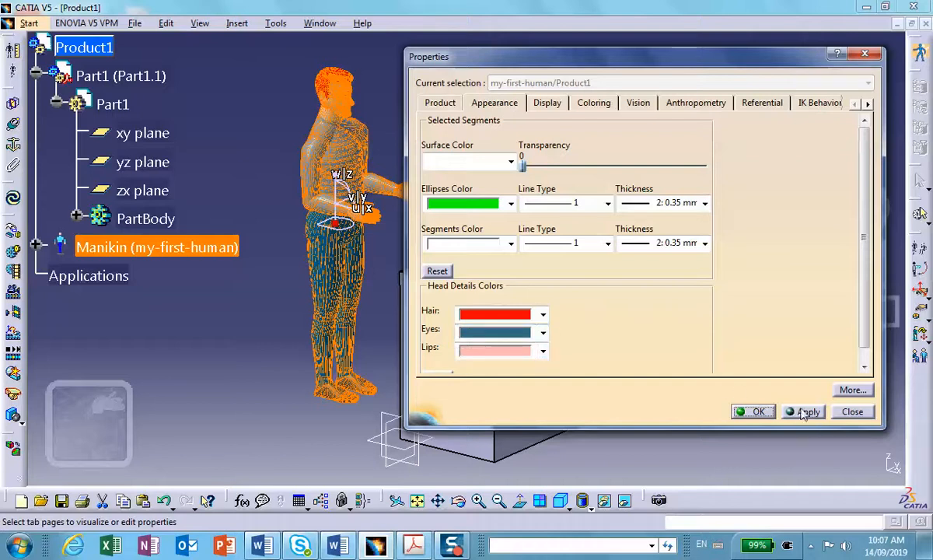
pyautogui.click(542, 333)
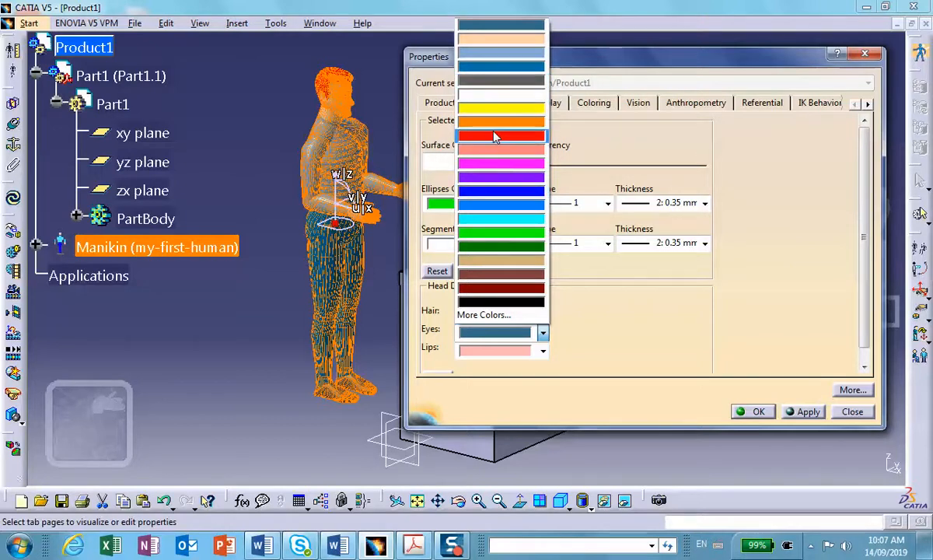
pyautogui.click(512, 53)
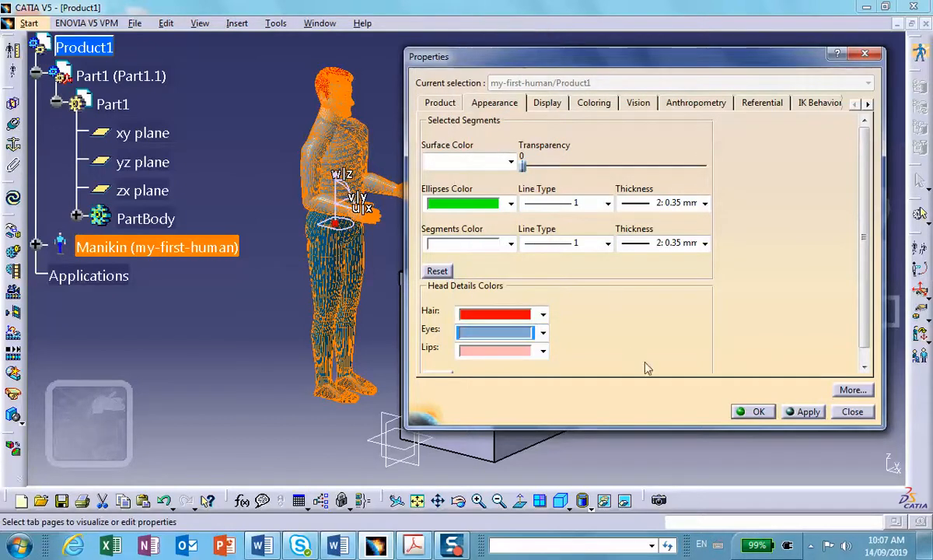
pyautogui.click(752, 411)
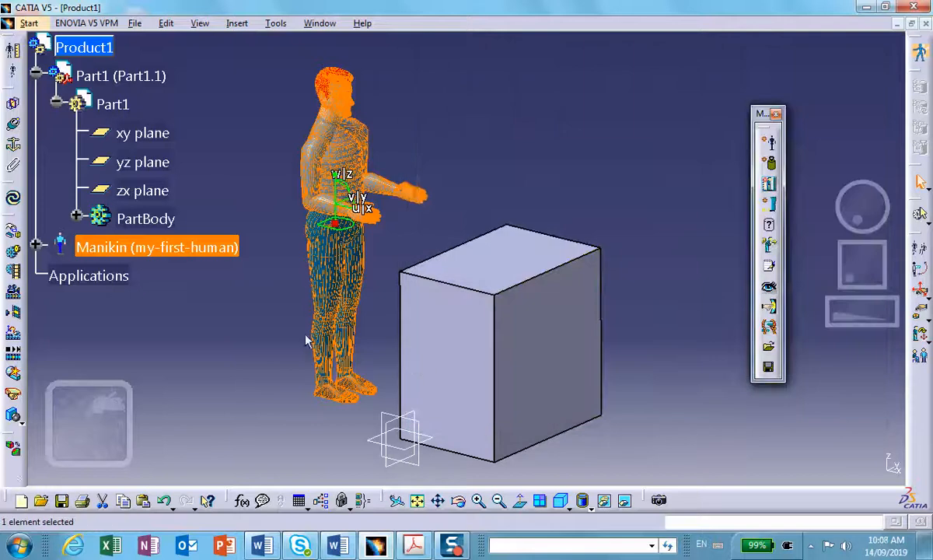
pyautogui.click(333, 381)
pyautogui.moveTo(325, 315); pyautogui.dragTo(268, 121, button='middle')
pyautogui.moveTo(155, 134); pyautogui.dragTo(371, 460, button='middle')
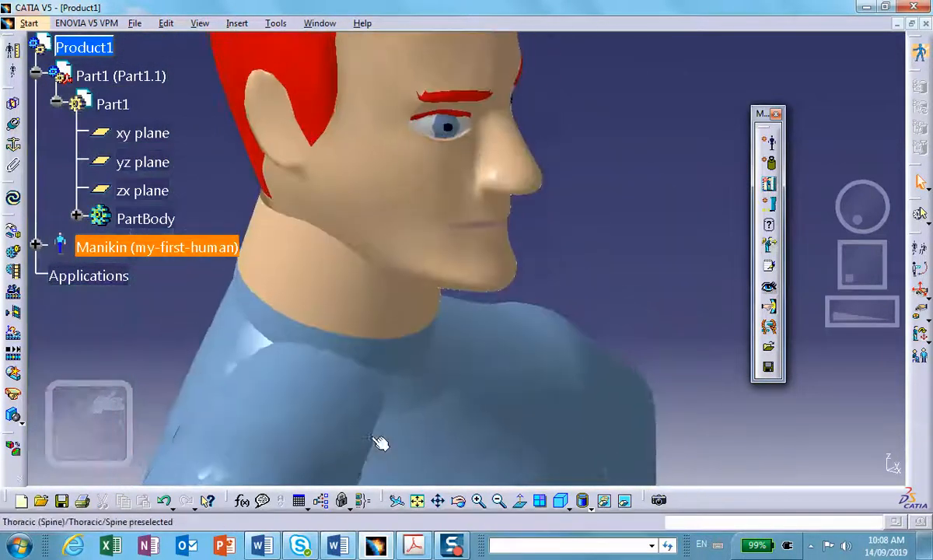
# - Change the manikin's eye colour to brown in its appearance properties
pyautogui.rightClick(174, 252)
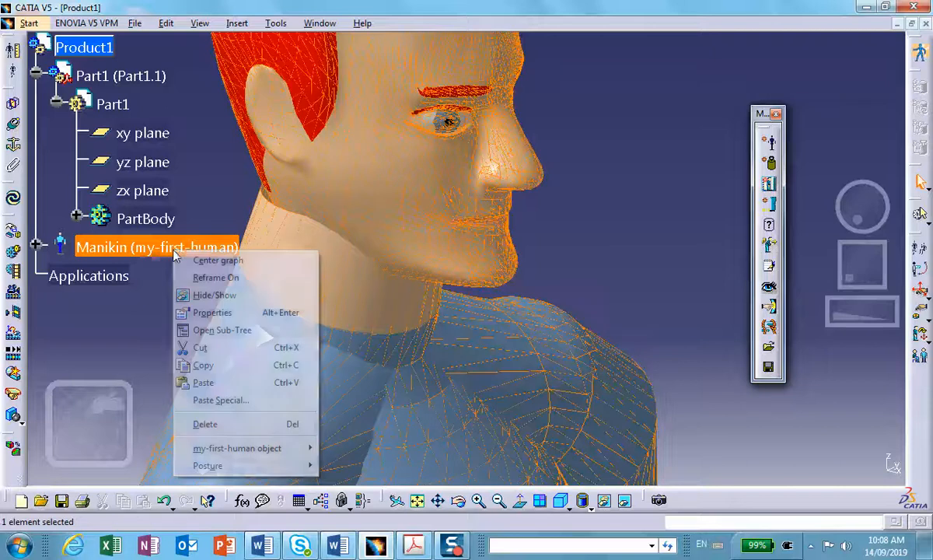
pyautogui.click(205, 312)
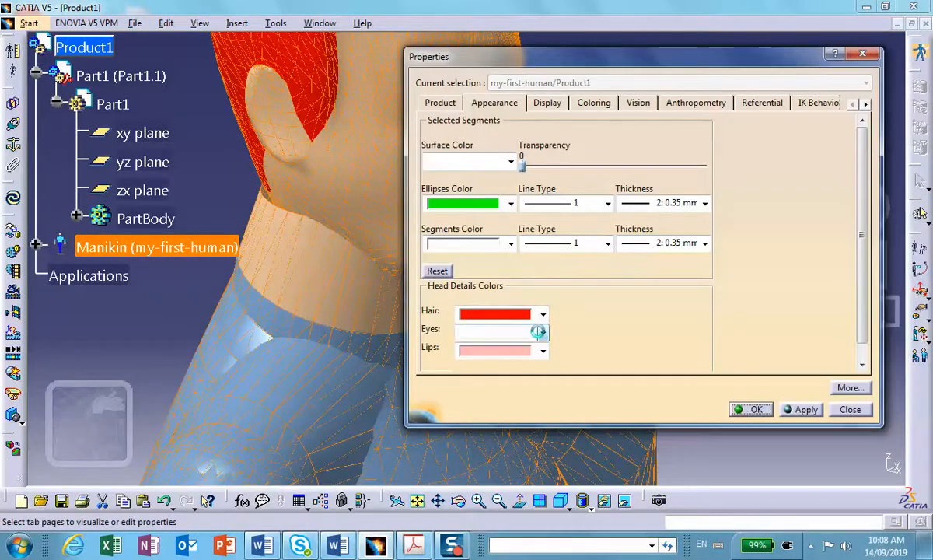
pyautogui.click(542, 332)
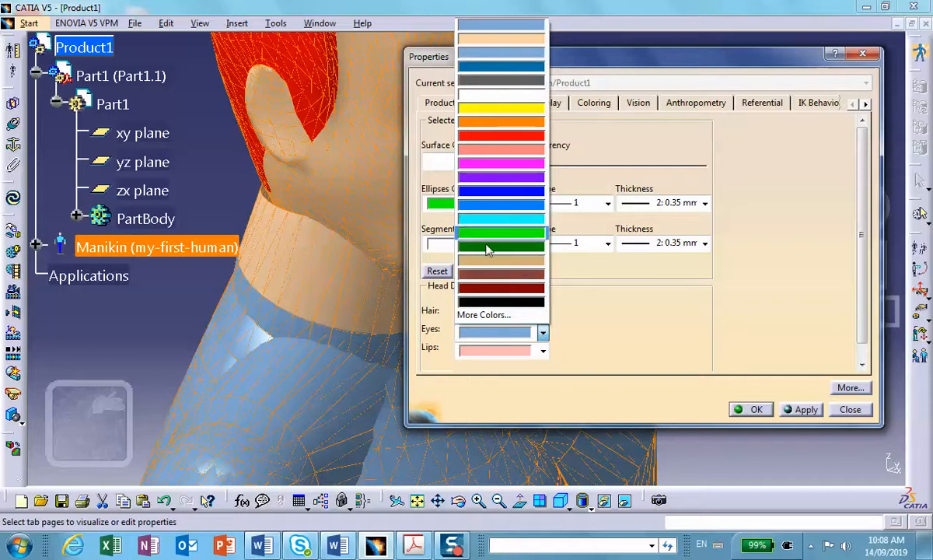
pyautogui.click(483, 274)
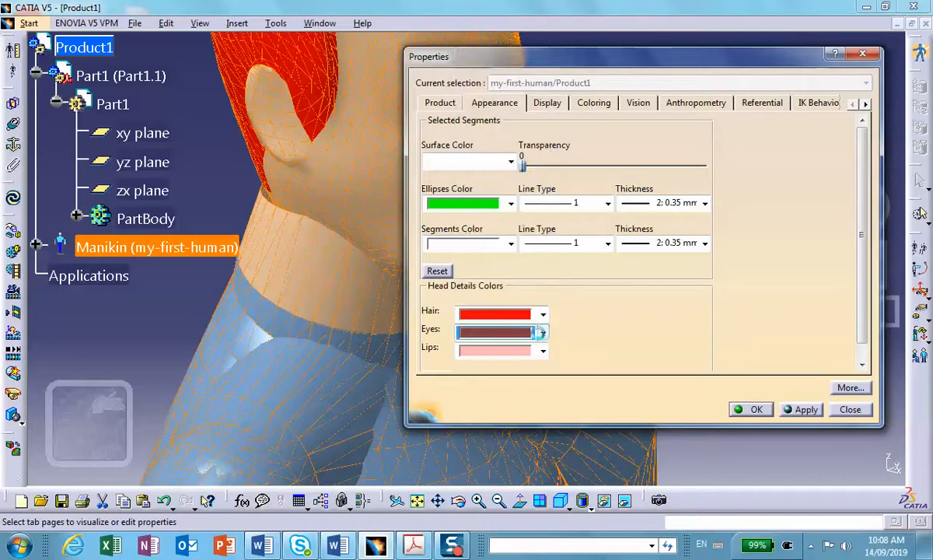
pyautogui.click(751, 409)
pyautogui.moveTo(508, 138); pyautogui.dragTo(501, 319, button='middle')
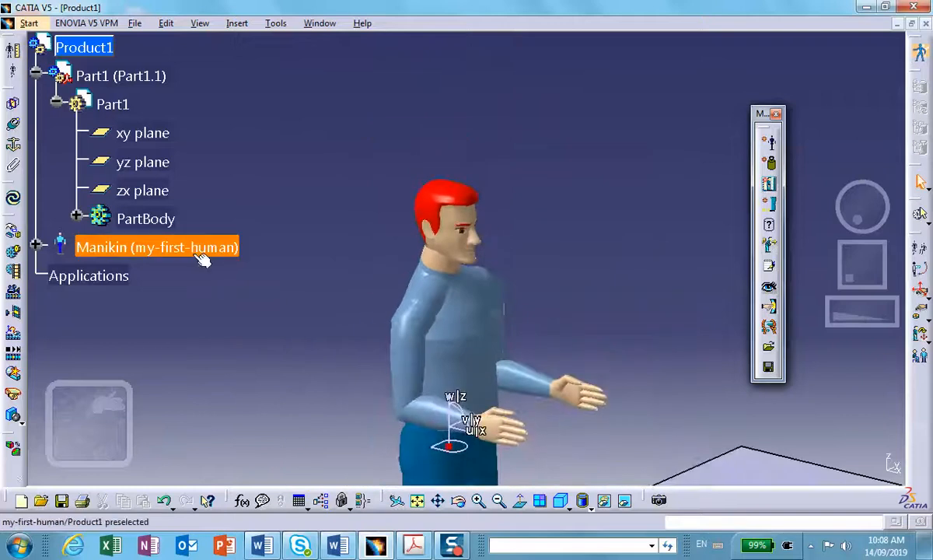
# - Set the manikin's lip colour to purple in its appearance properties and inspect the face up close
pyautogui.click(194, 253)
pyautogui.rightClick(195, 260)
pyautogui.click(295, 316)
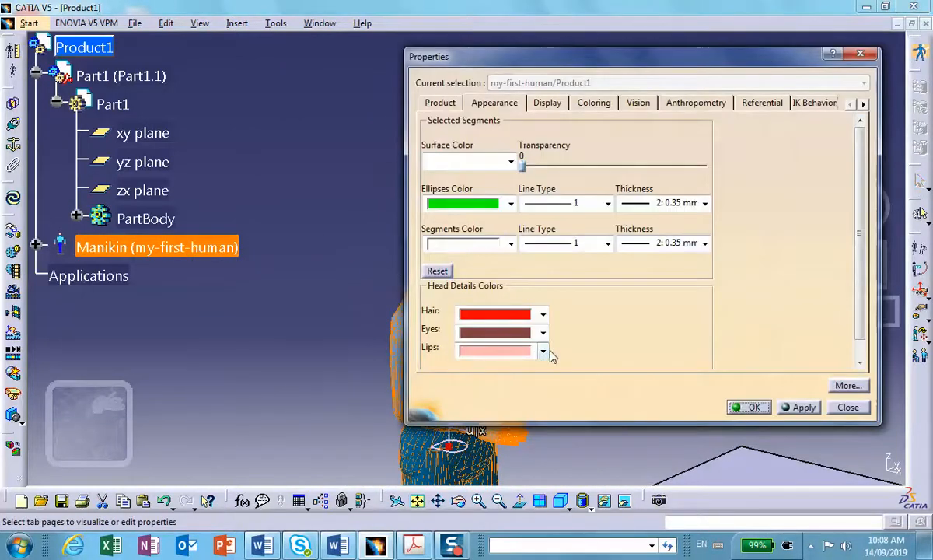
pyautogui.click(543, 352)
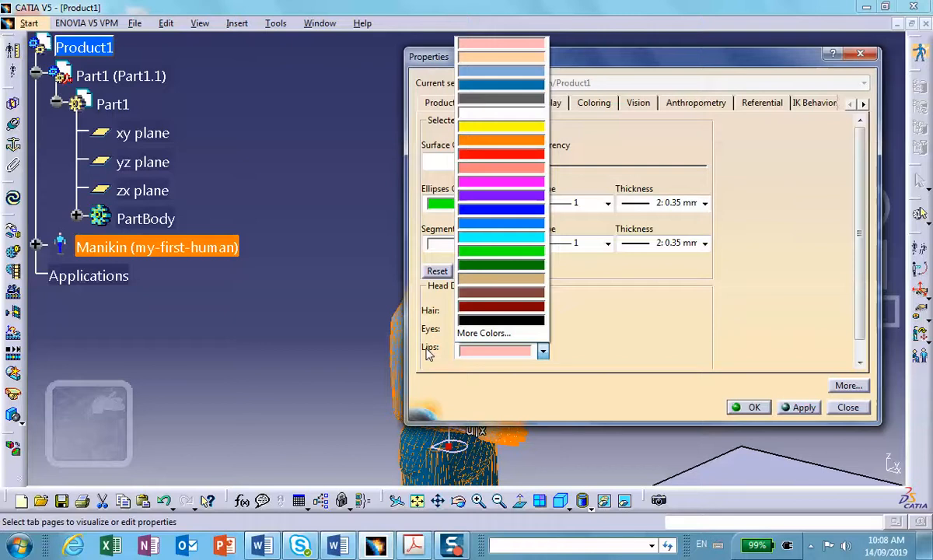
pyautogui.click(497, 197)
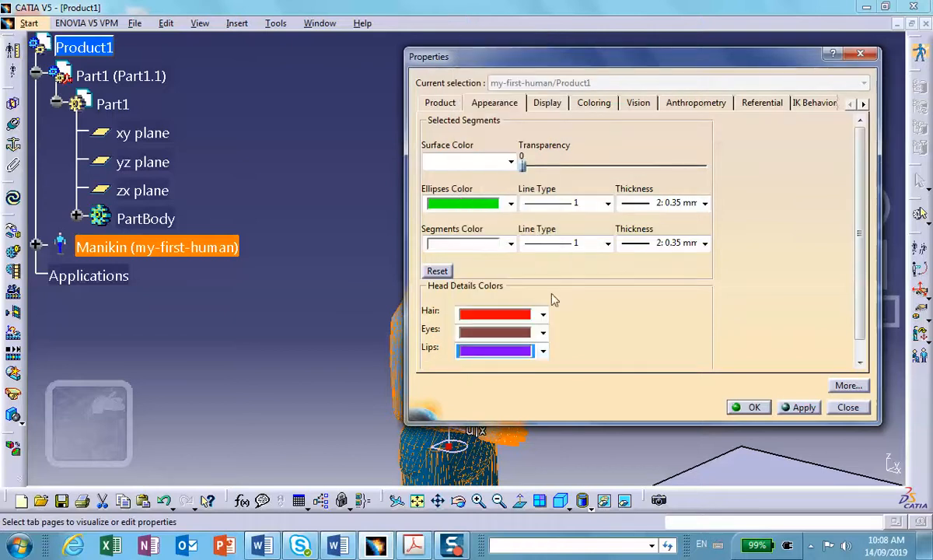
pyautogui.click(763, 406)
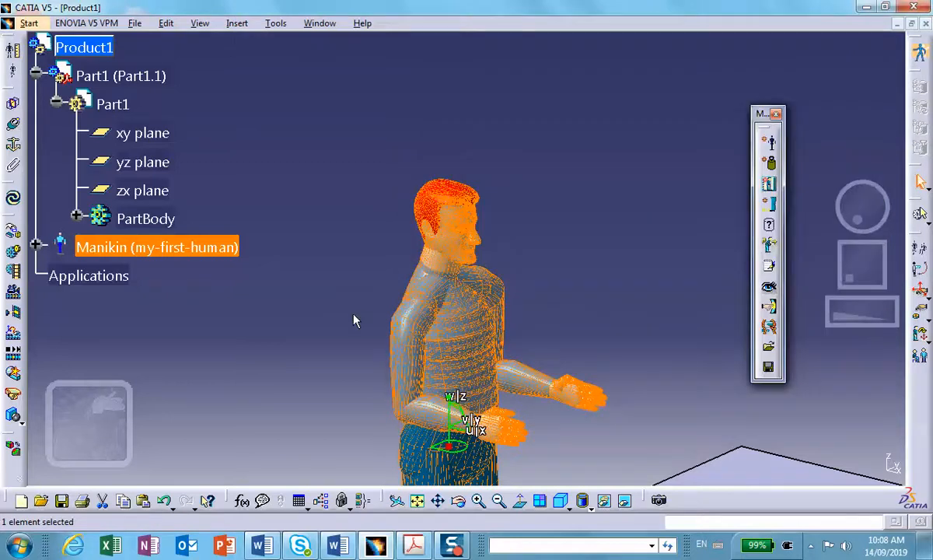
pyautogui.click(354, 311)
pyautogui.moveTo(354, 311); pyautogui.dragTo(397, 4, button='middle')
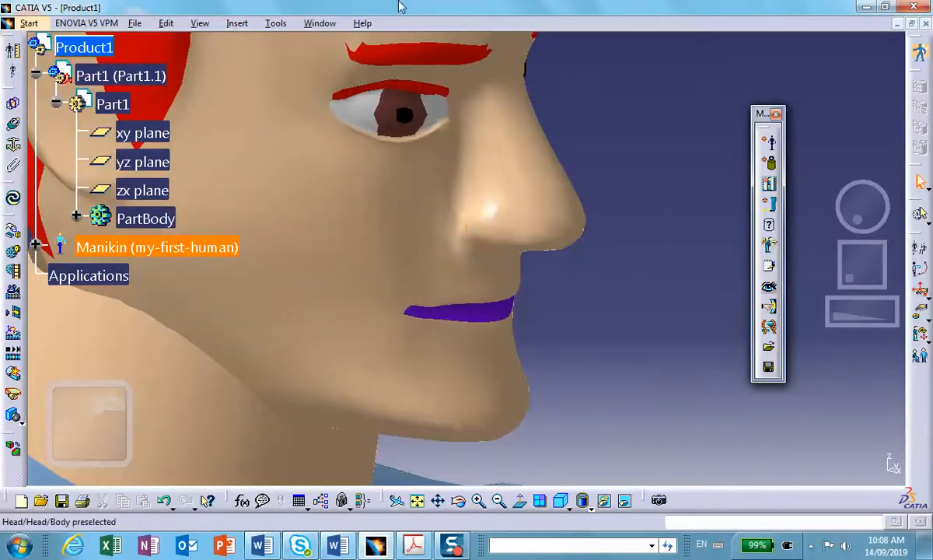
pyautogui.moveTo(402, 118); pyautogui.dragTo(443, 263, button='middle')
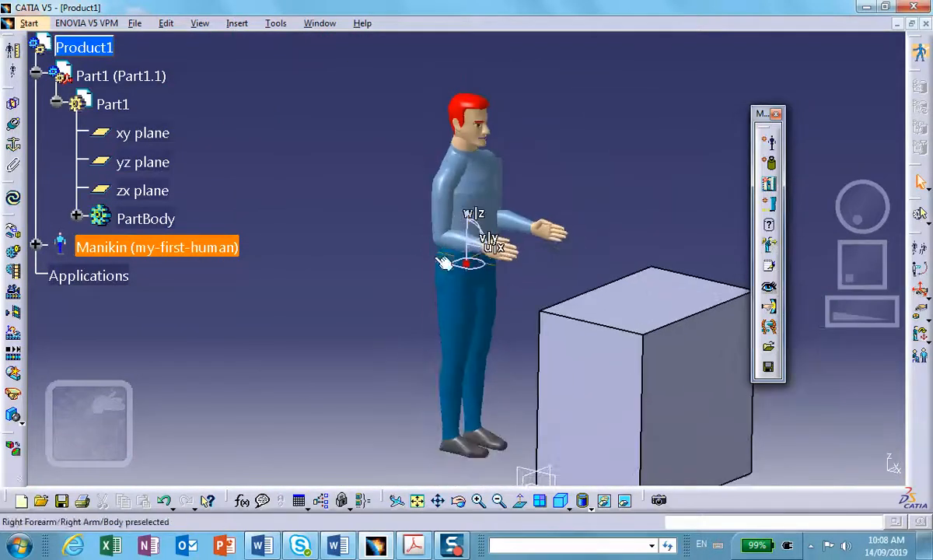
# - Open the manikin's properties and review the ellipses colour choices and the display rendering options
pyautogui.rightClick(166, 250)
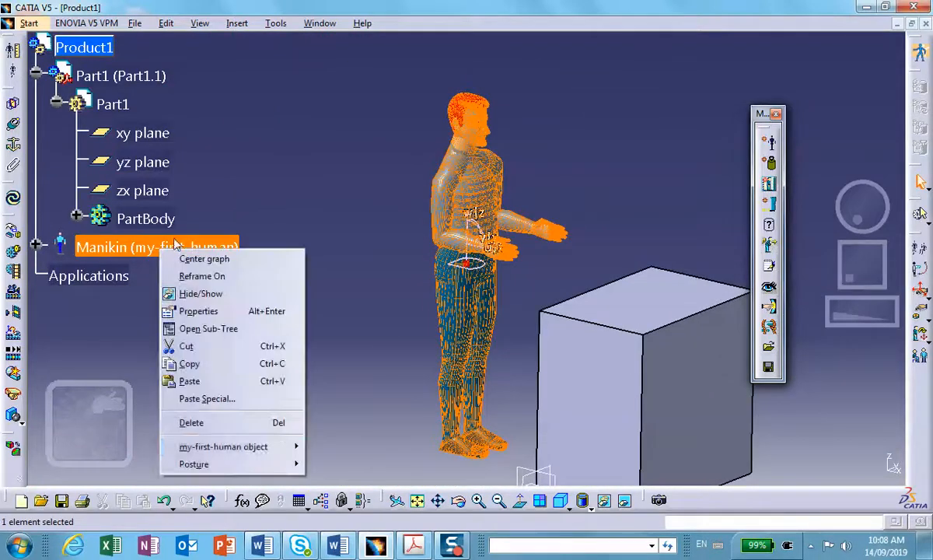
pyautogui.click(199, 310)
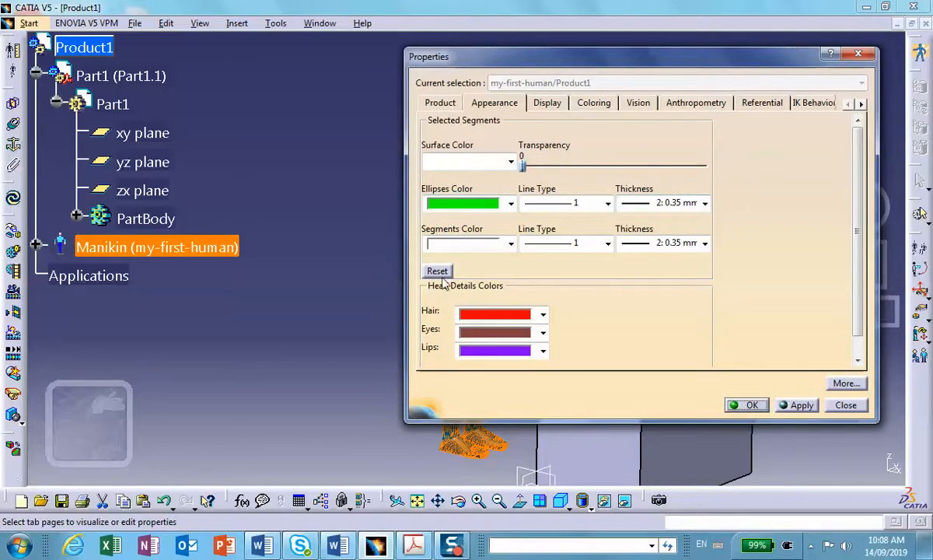
pyautogui.click(510, 203)
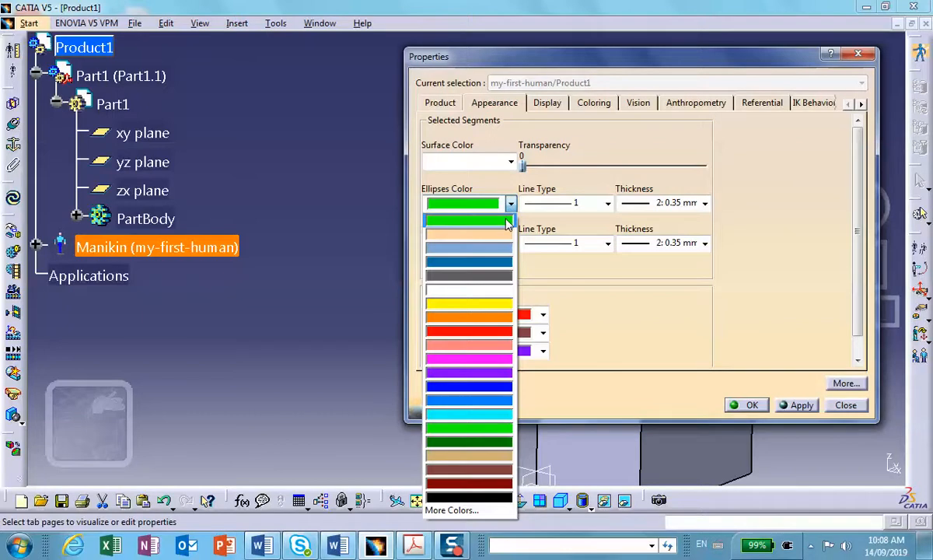
pyautogui.click(579, 314)
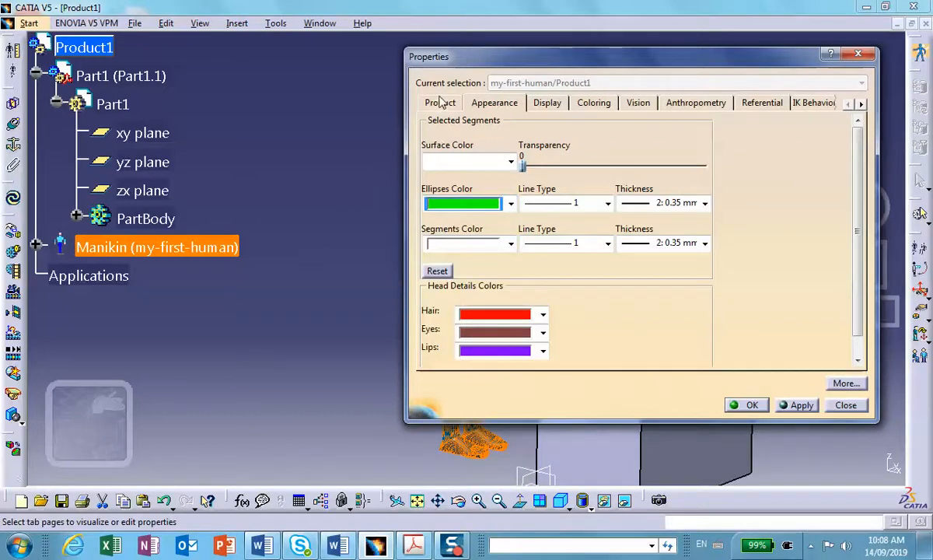
pyautogui.click(546, 103)
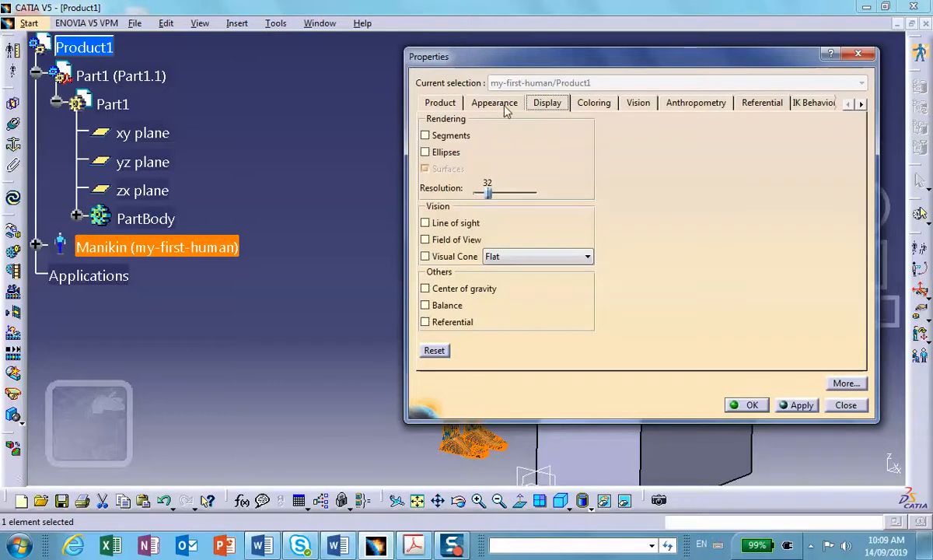
pyautogui.click(476, 105)
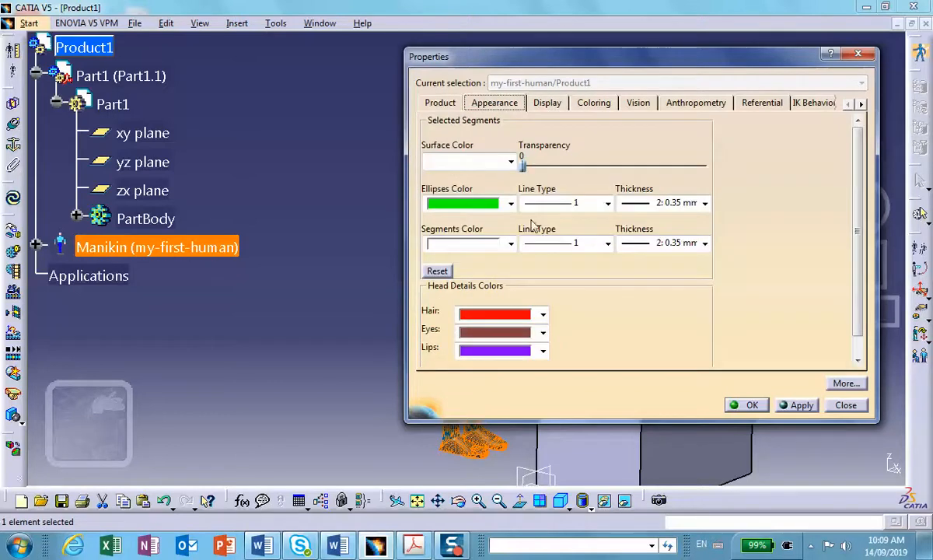
# - Set the surface colour of the manikin's segments to white and apply it
pyautogui.click(476, 160)
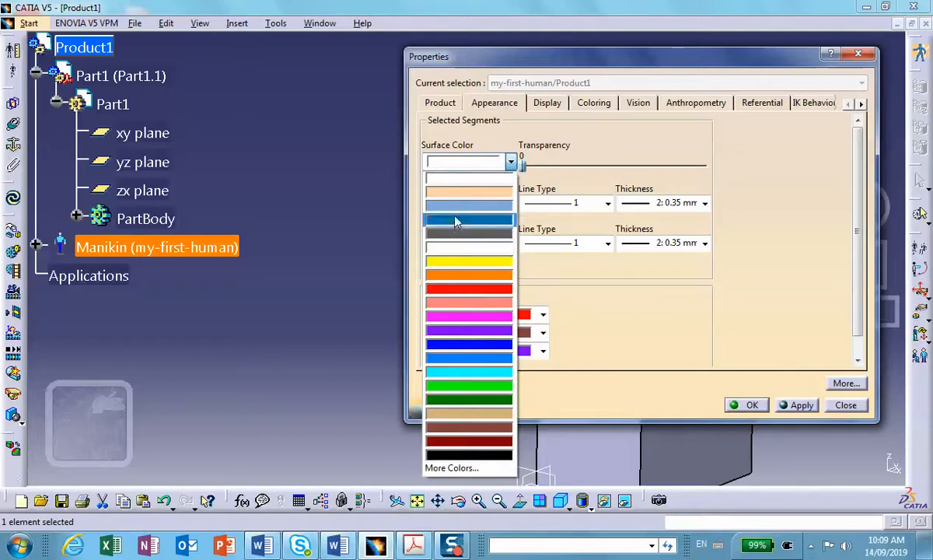
pyautogui.click(430, 177)
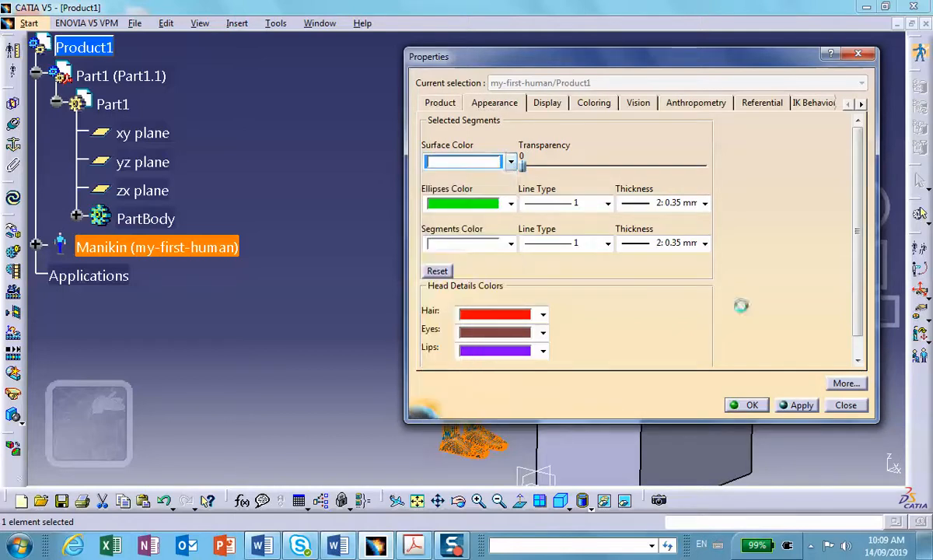
pyautogui.click(741, 412)
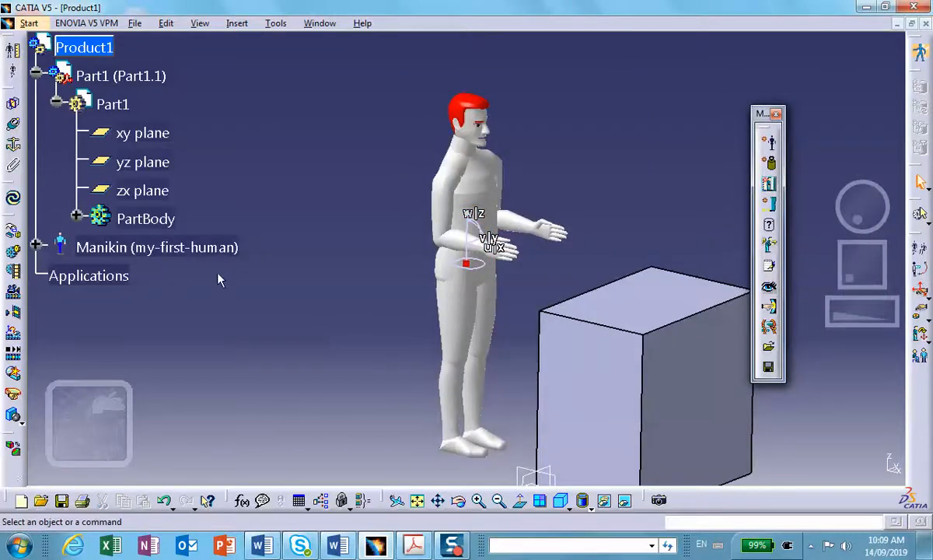
# - Set the surface colour of the whole manikin to the light skin tone in its appearance properties
pyautogui.click(197, 246)
pyautogui.rightClick(192, 247)
pyautogui.click(225, 307)
pyautogui.click(510, 162)
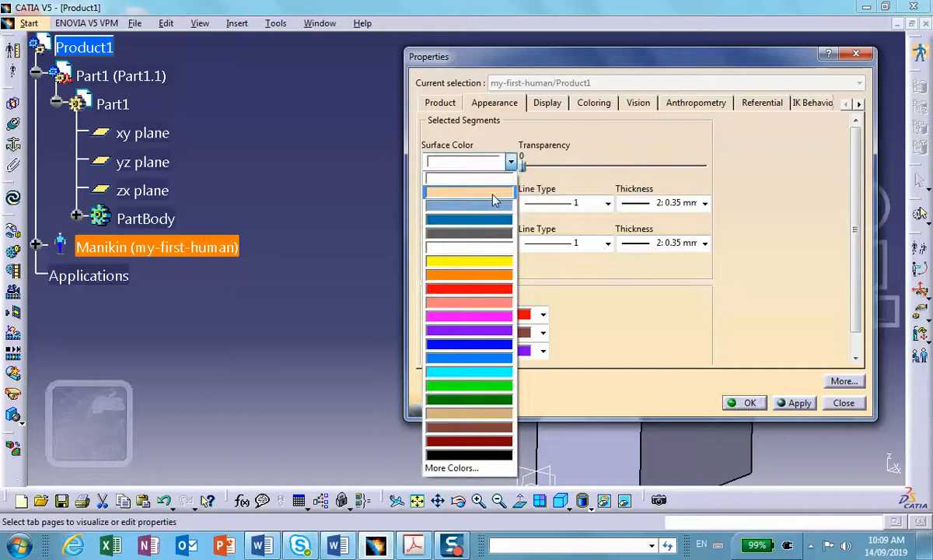
pyautogui.click(492, 193)
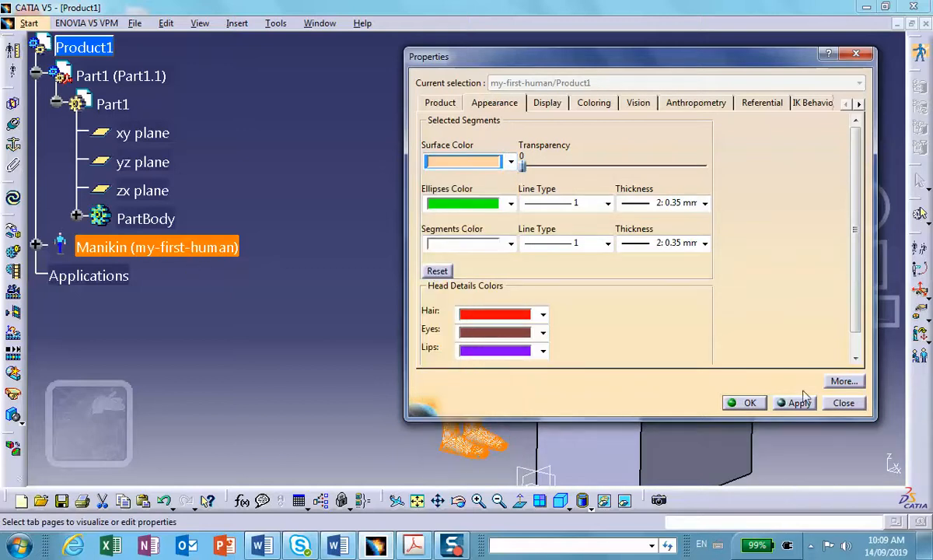
pyautogui.click(741, 405)
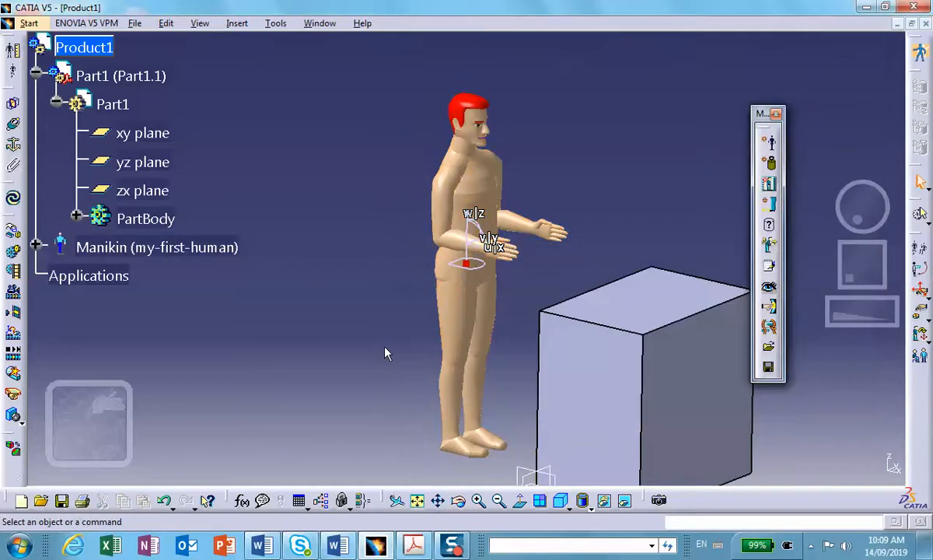
# - Change the whole manikin's surface colour to bright green in its appearance properties
pyautogui.rightClick(187, 247)
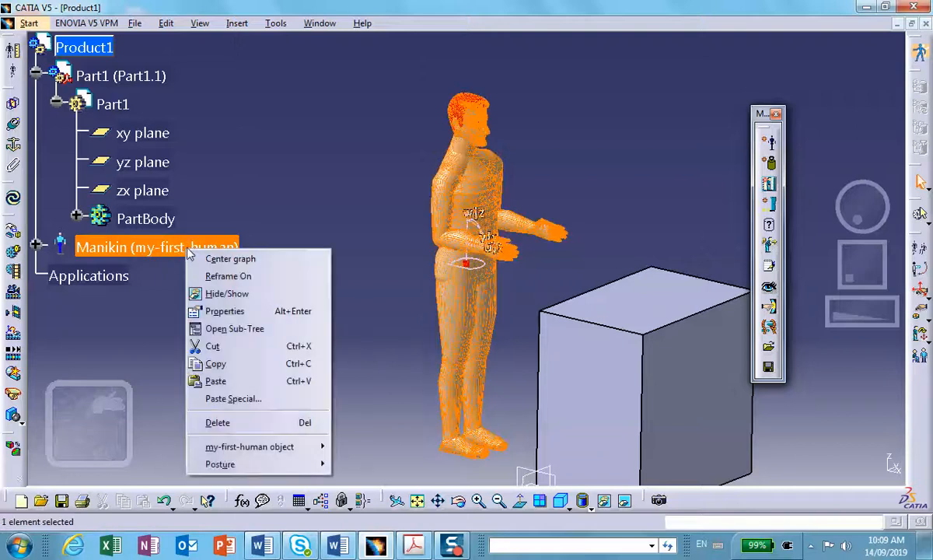
pyautogui.click(224, 311)
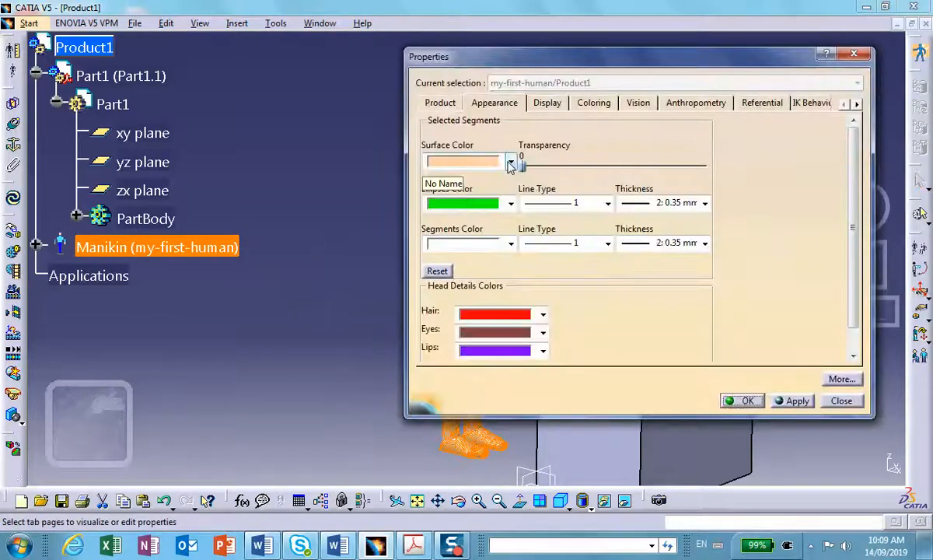
pyautogui.click(510, 164)
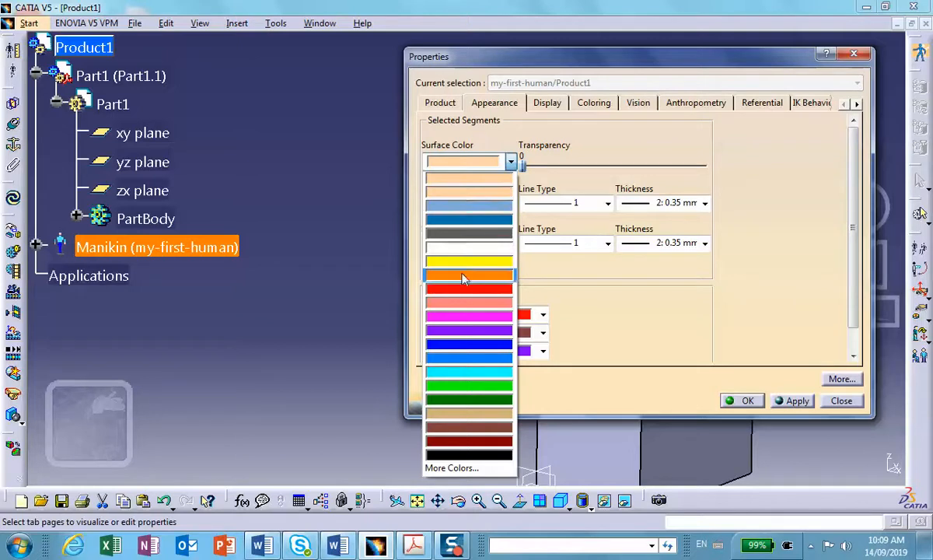
pyautogui.click(455, 384)
pyautogui.click(746, 401)
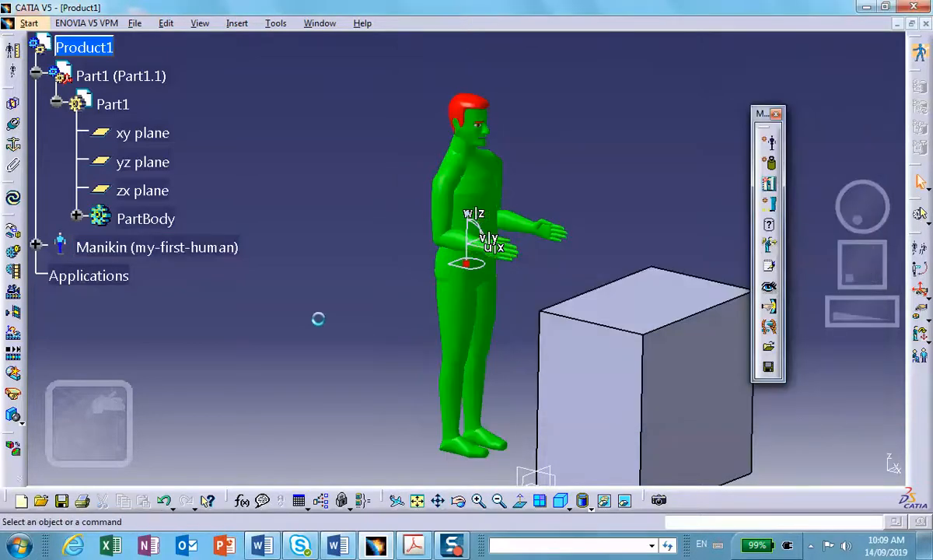
# - Set only the surface colour of the manikin's pelvis segment (Phantom) to black
pyautogui.moveTo(307, 303); pyautogui.dragTo(319, 273, button='middle')
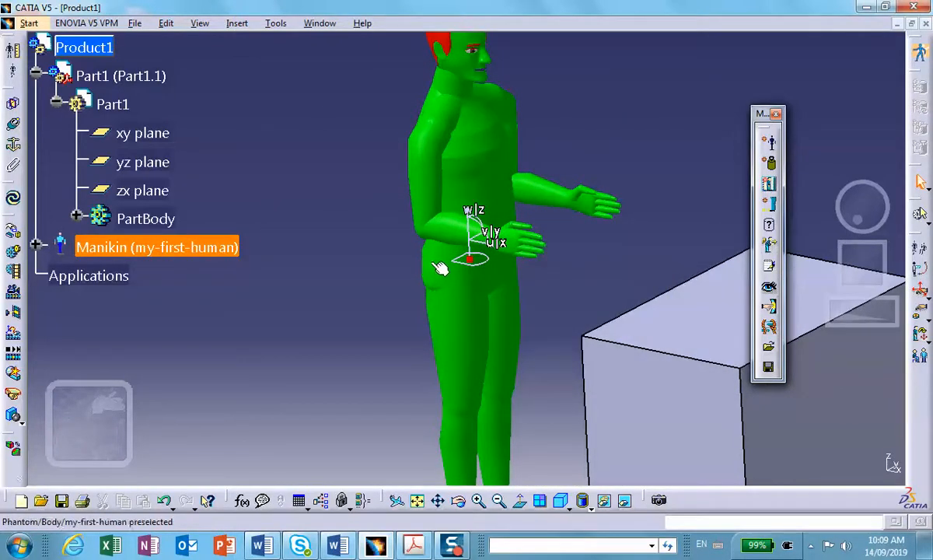
pyautogui.moveTo(476, 287); pyautogui.dragTo(458, 306, button='middle')
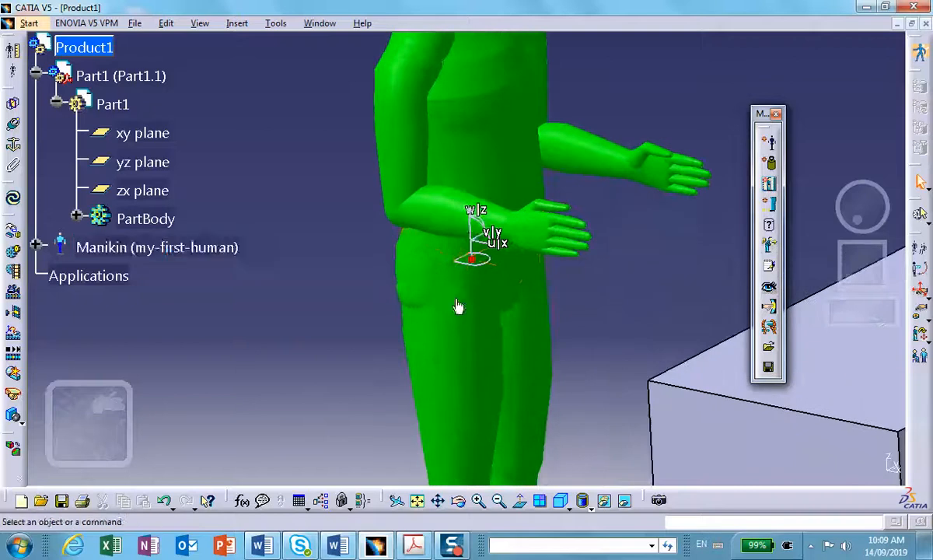
pyautogui.rightClick(417, 271)
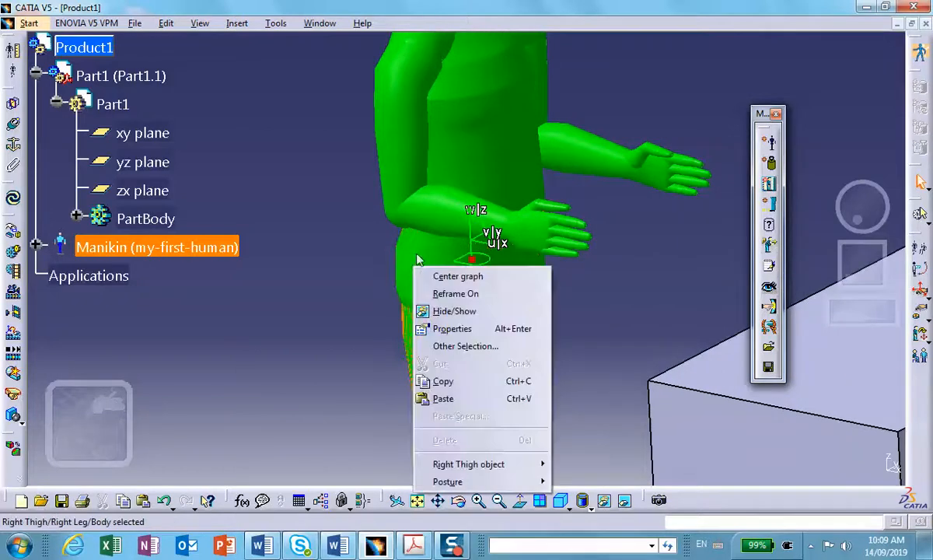
pyautogui.press('Escape')
pyautogui.rightClick(431, 262)
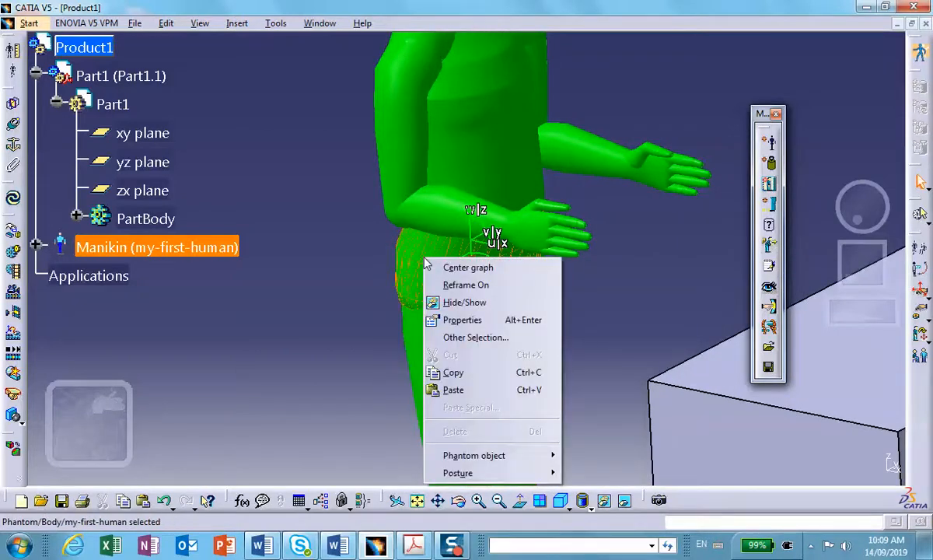
pyautogui.click(457, 318)
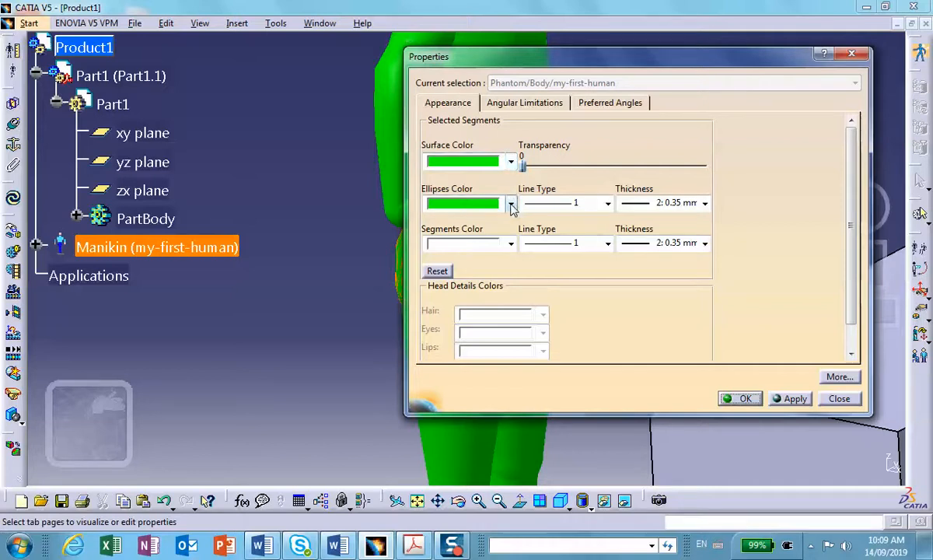
pyautogui.click(510, 162)
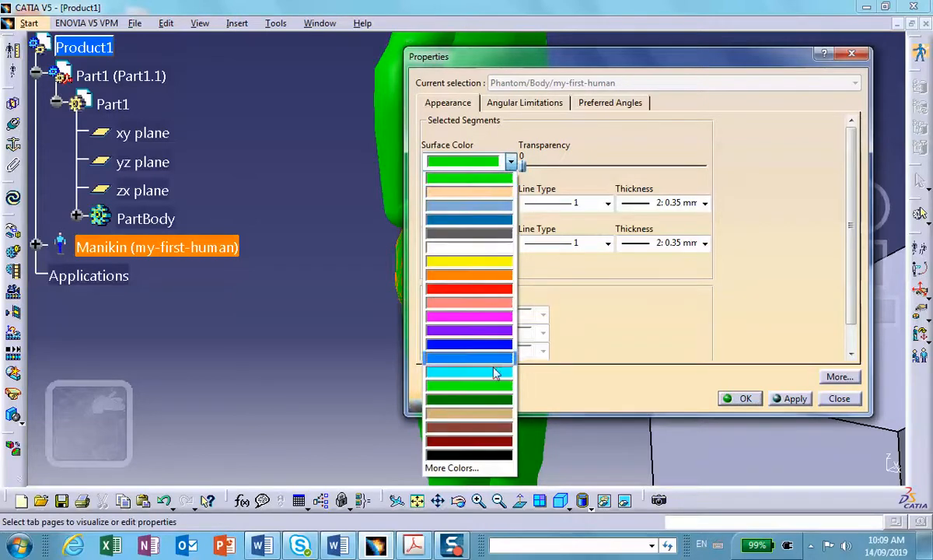
pyautogui.click(474, 456)
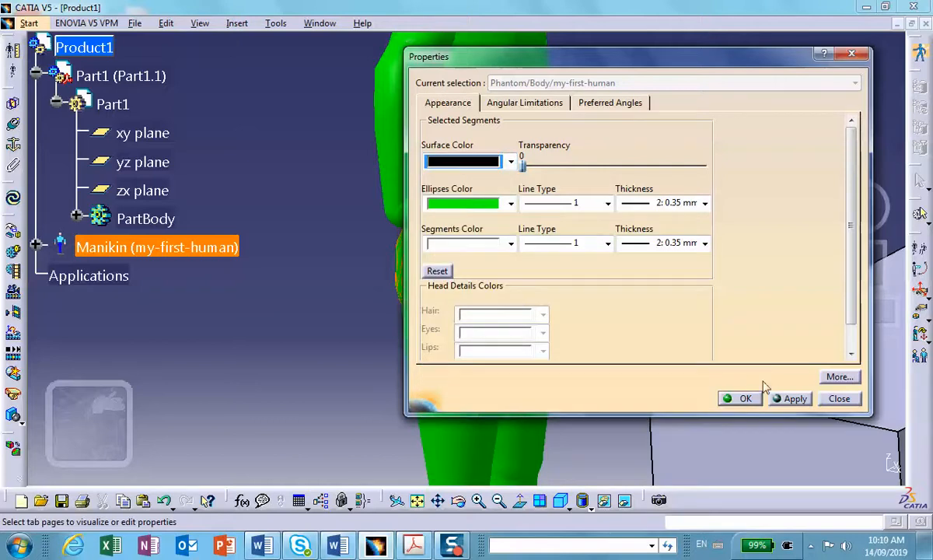
pyautogui.click(745, 397)
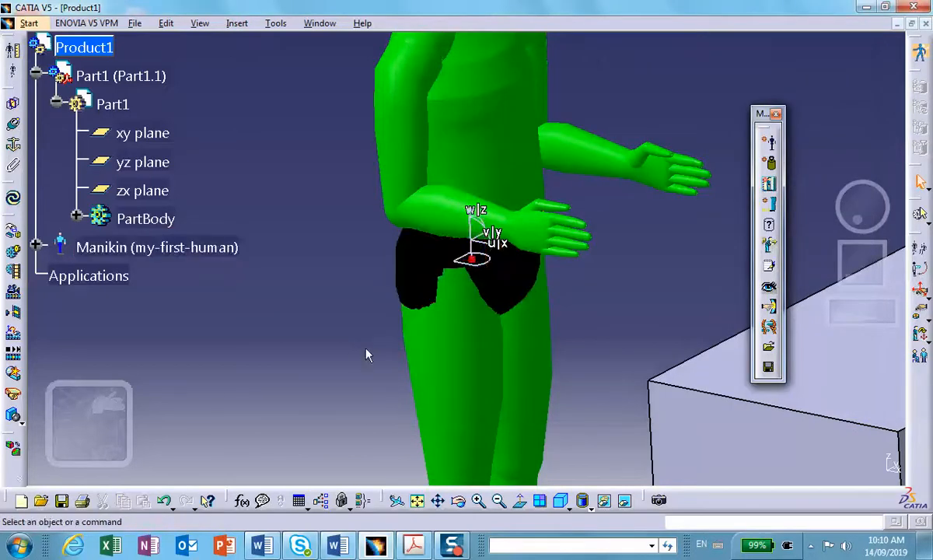
pyautogui.moveTo(351, 352); pyautogui.dragTo(323, 339, button='middle')
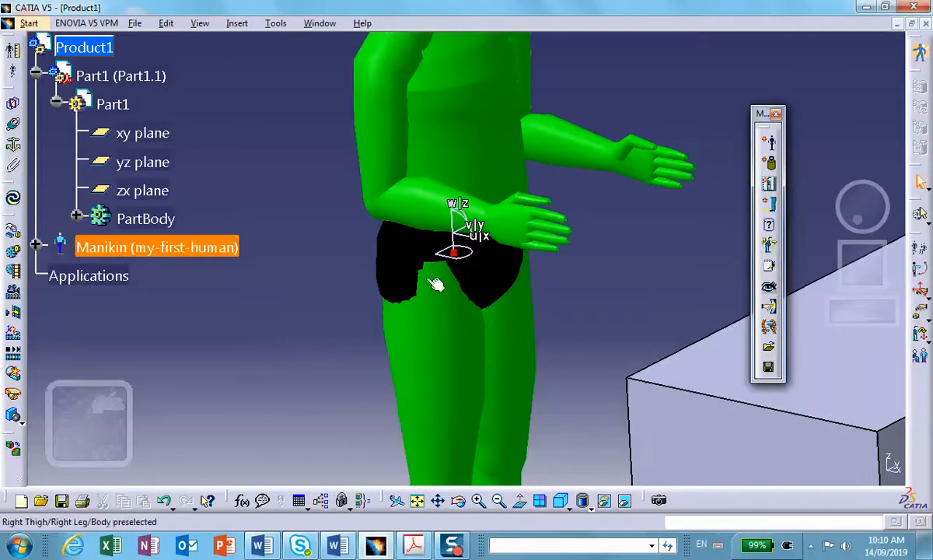
# - Apply the light skin tone as surface colour to all segments of the manikin, including the black pelvis
pyautogui.moveTo(364, 304); pyautogui.dragTo(547, 152, button='middle')
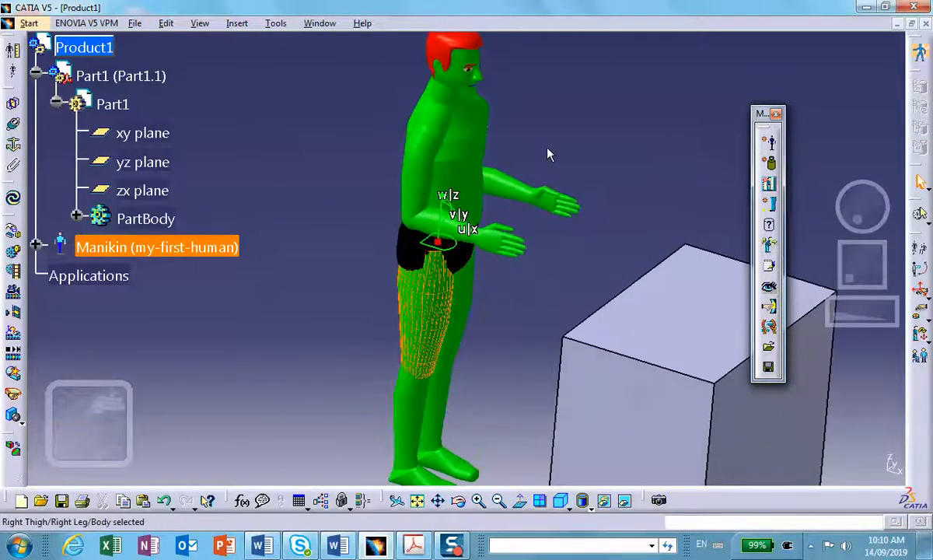
pyautogui.click(200, 247)
pyautogui.rightClick(200, 250)
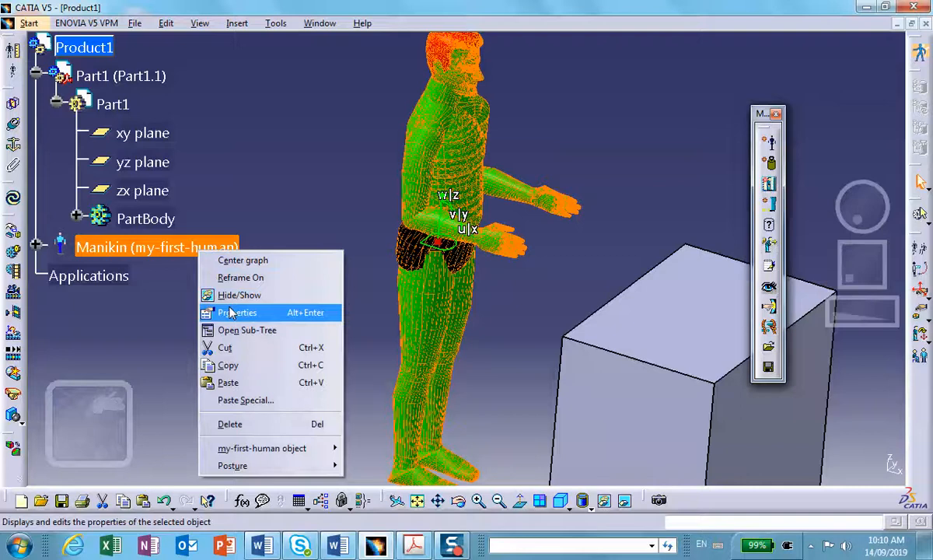
pyautogui.click(231, 312)
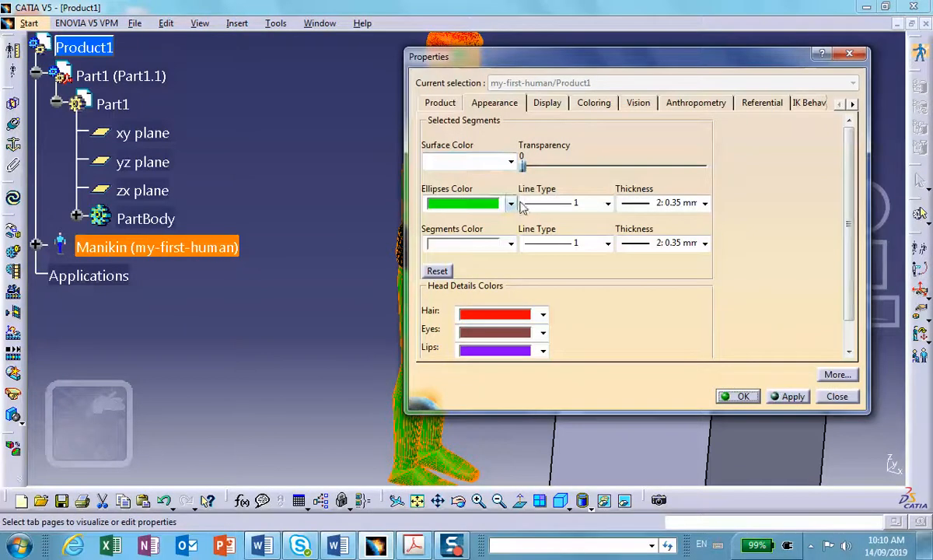
pyautogui.click(482, 161)
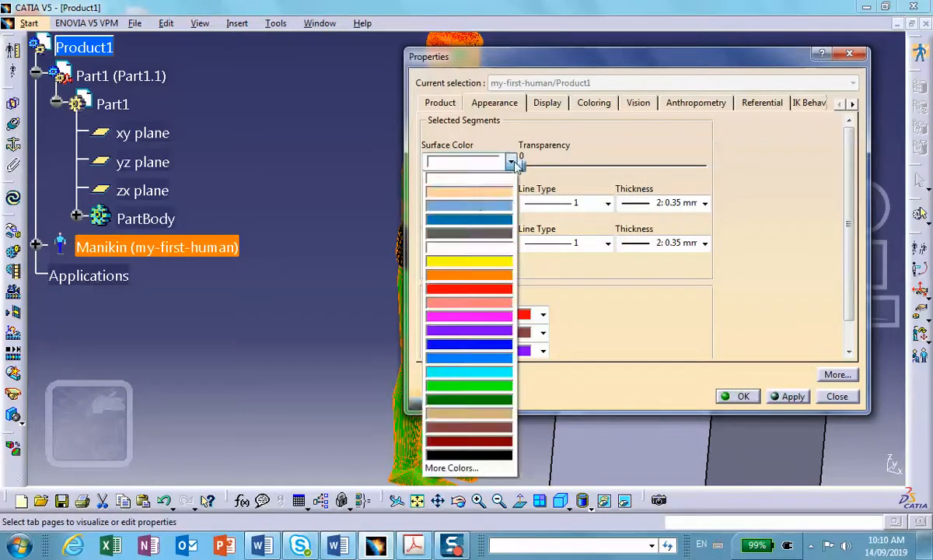
pyautogui.click(477, 195)
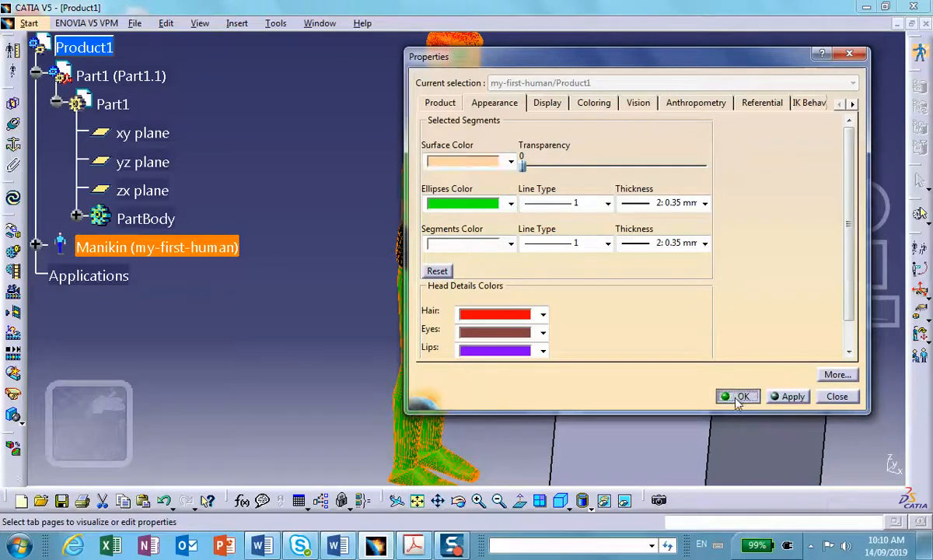
pyautogui.click(736, 395)
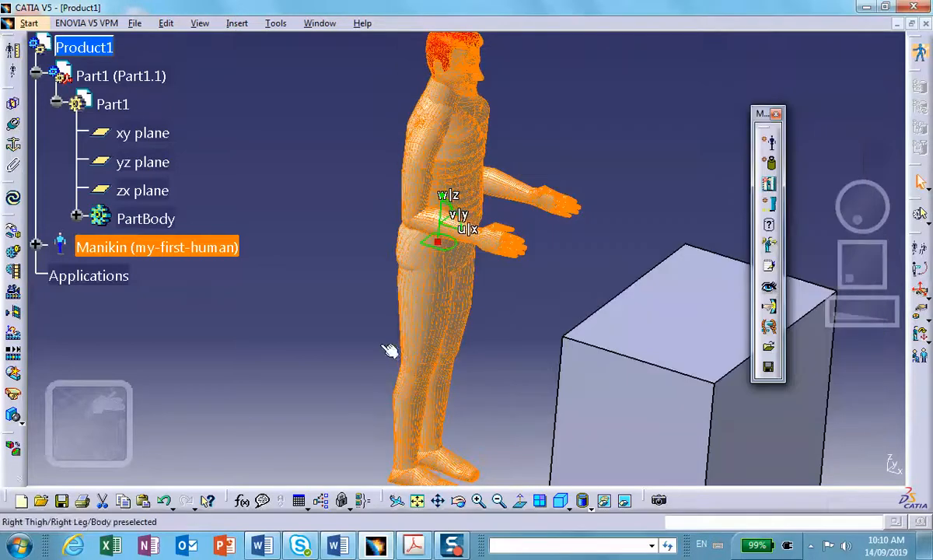
# - Set the ellipses colour of the manikin's pelvis segment (Phantom) to black
pyautogui.rightClick(413, 251)
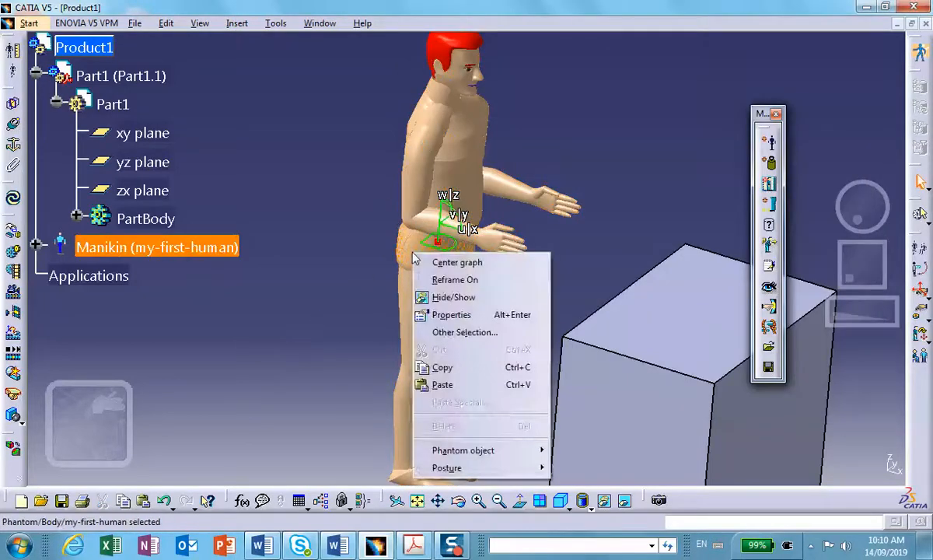
pyautogui.click(458, 325)
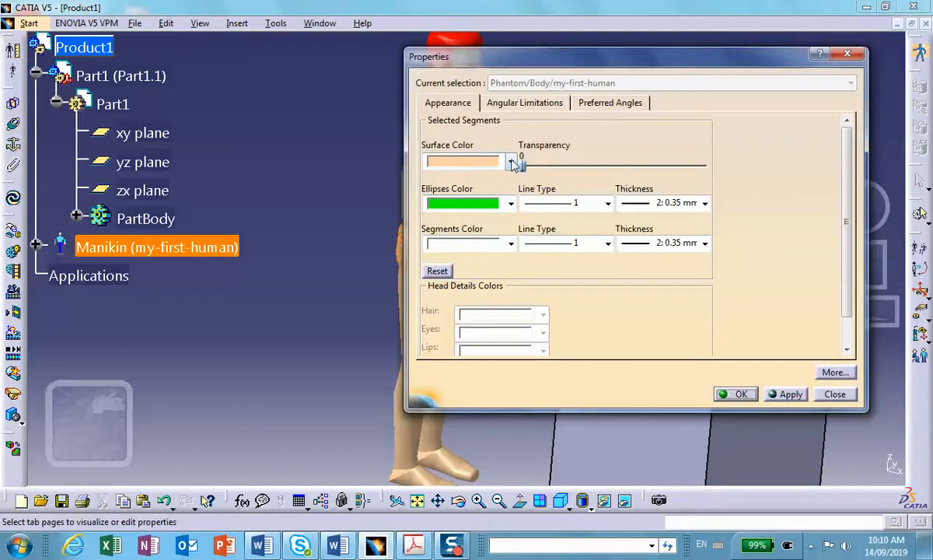
pyautogui.click(511, 203)
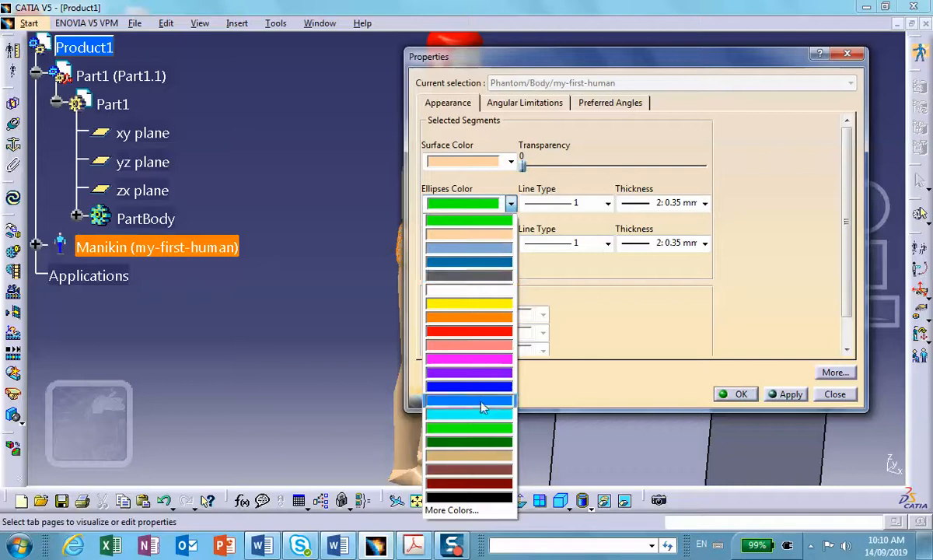
pyautogui.click(463, 495)
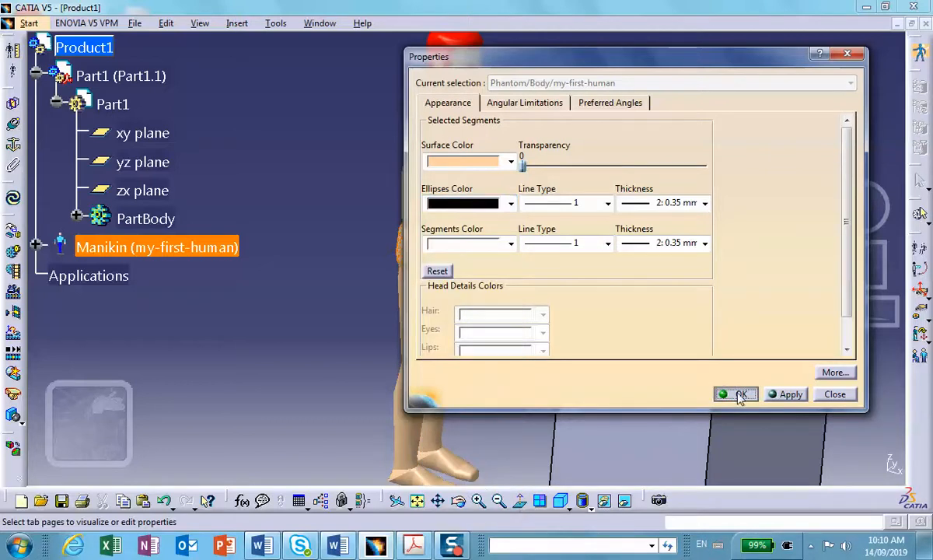
pyautogui.click(739, 394)
pyautogui.click(323, 310)
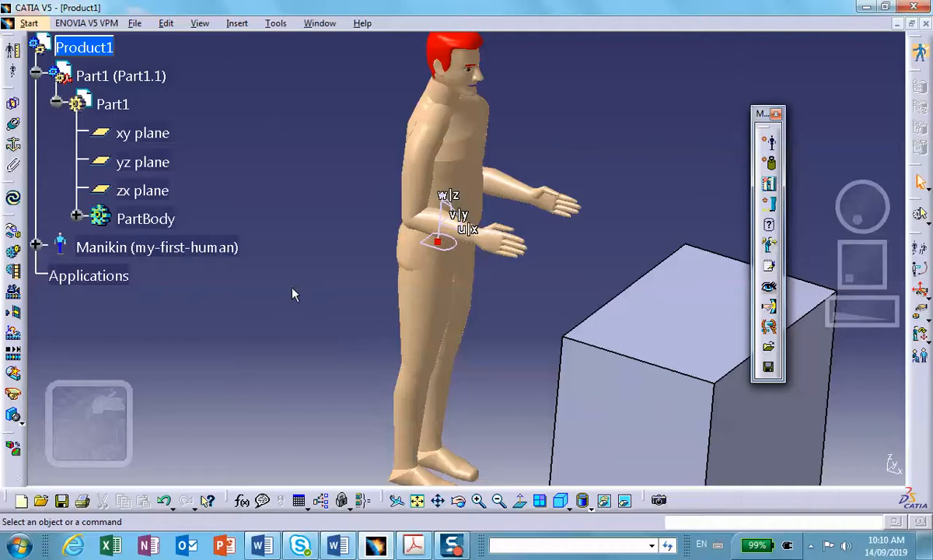
# - Set the pelvis segment's segments colour to black and its ellipses colour to white
pyautogui.rightClick(414, 243)
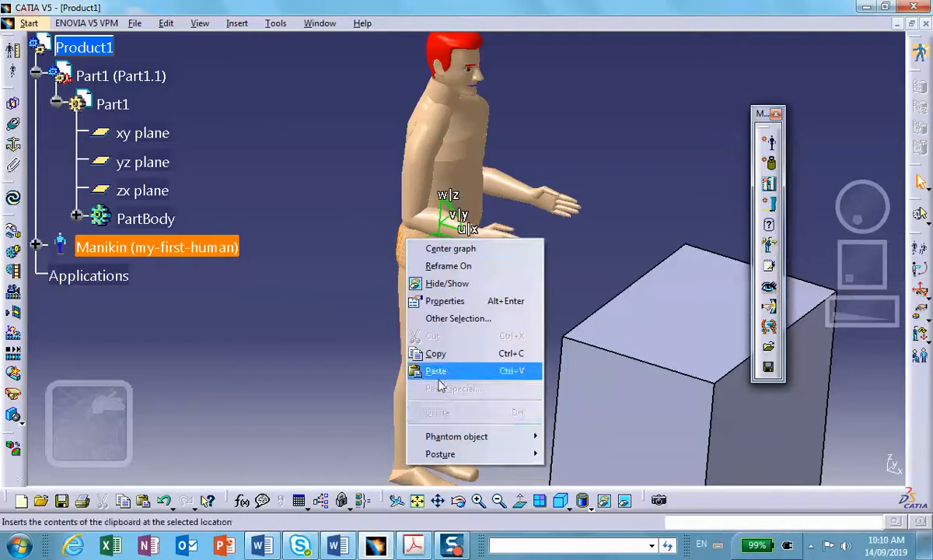
pyautogui.moveTo(441, 432)
pyautogui.click(450, 300)
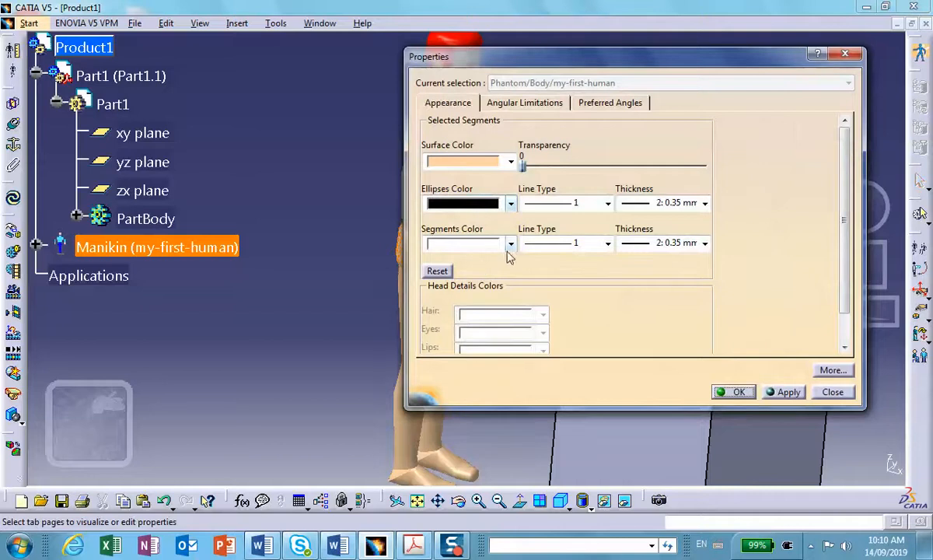
pyautogui.click(511, 243)
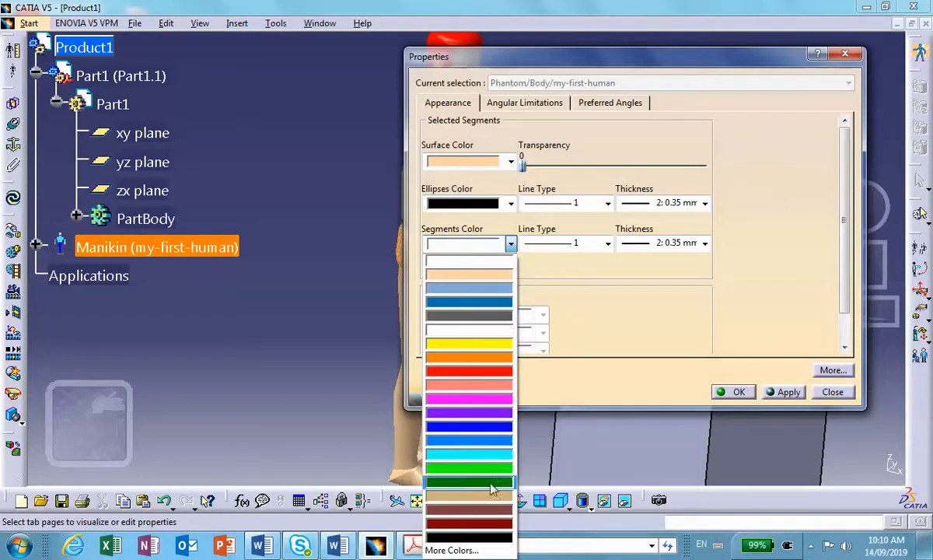
pyautogui.click(476, 540)
pyautogui.click(511, 203)
pyautogui.click(486, 287)
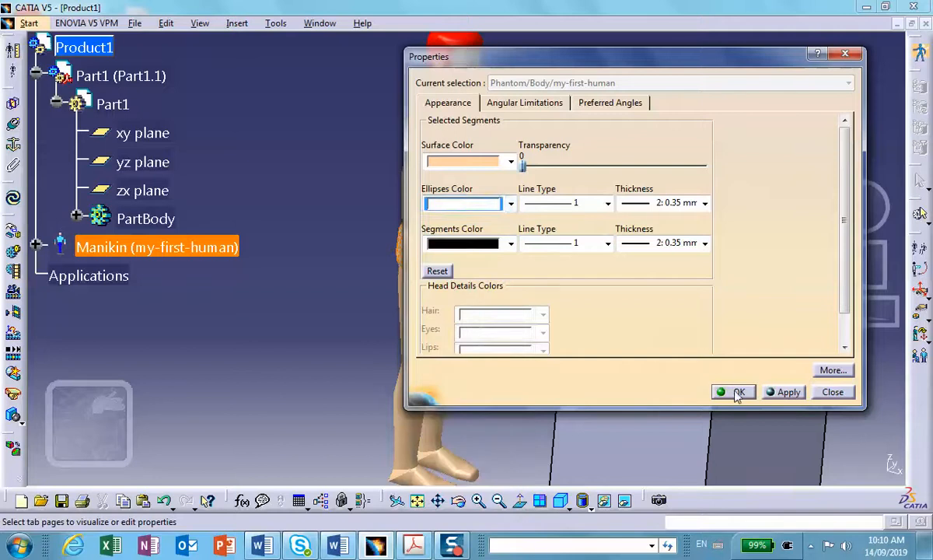
pyautogui.click(733, 391)
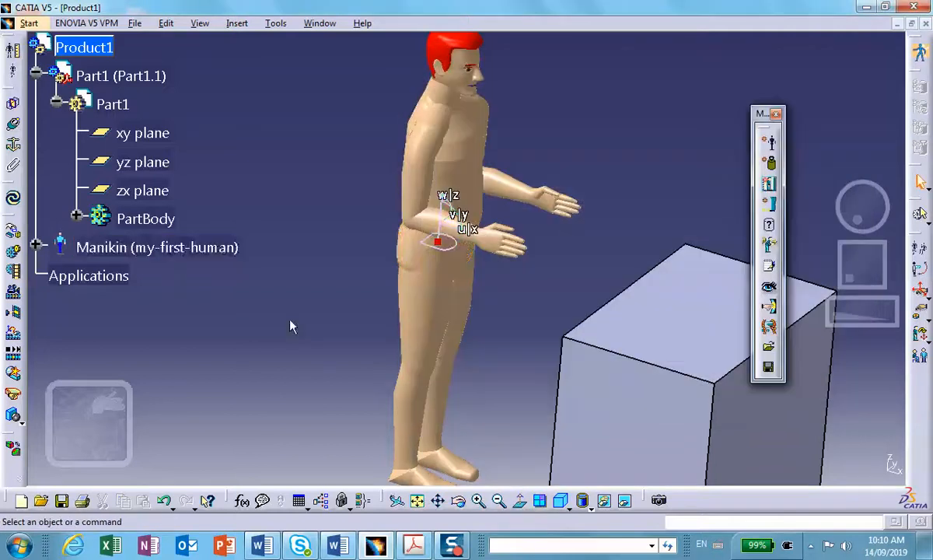
pyautogui.rightClick(159, 247)
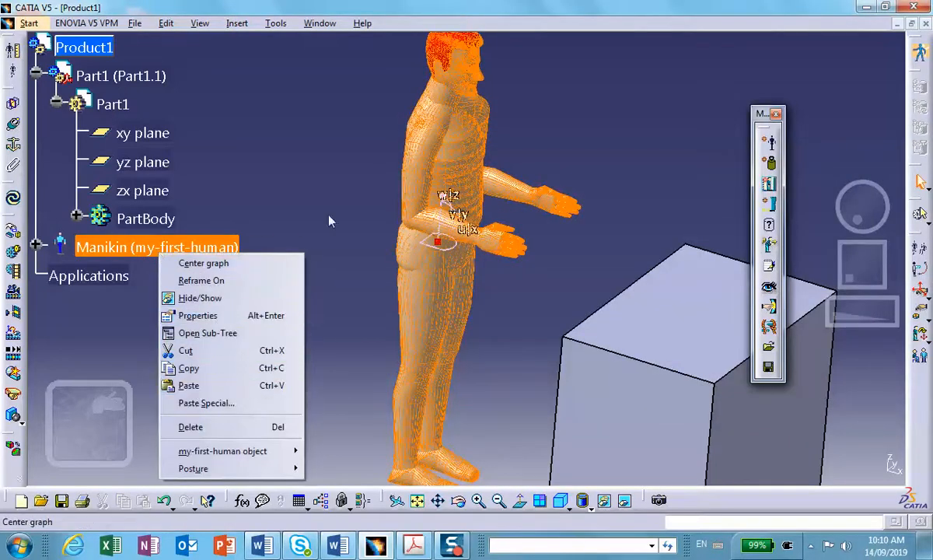
pyautogui.click(311, 191)
pyautogui.click(329, 239)
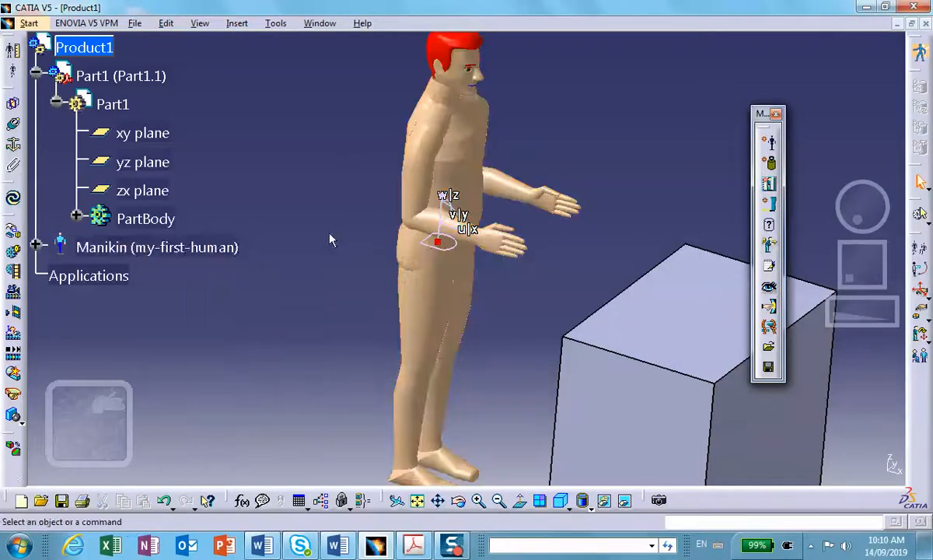
# - Review the pelvis segment's surface, ellipses and segments colours in its properties, keeping black as the segments colour
pyautogui.rightClick(413, 246)
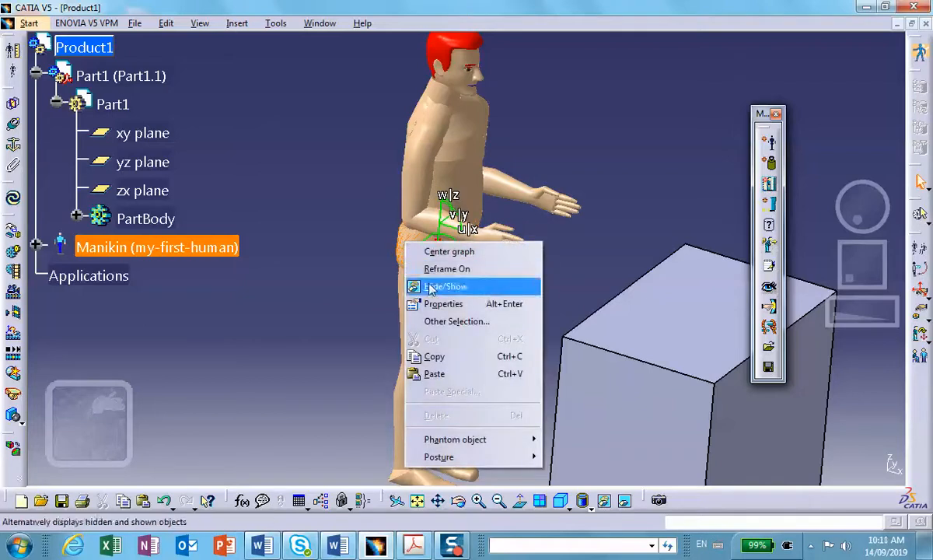
pyautogui.click(440, 304)
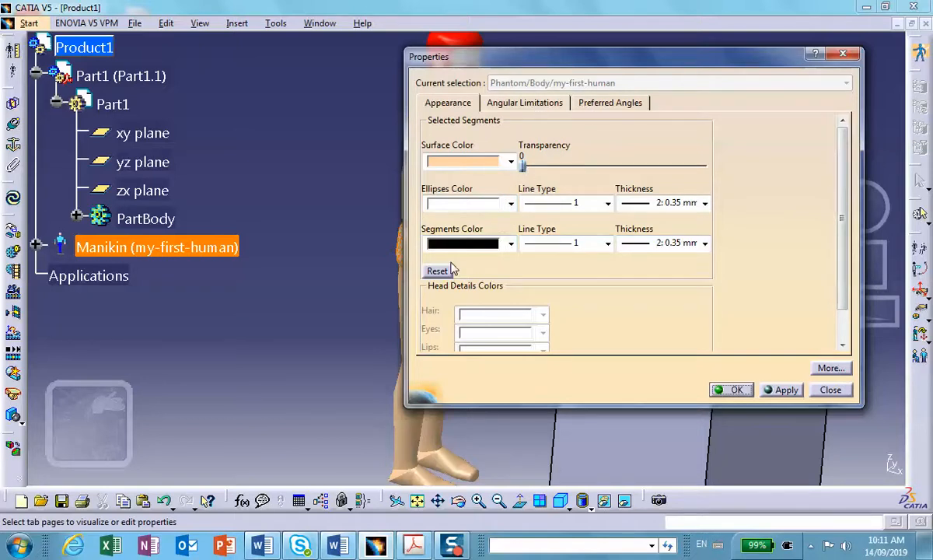
pyautogui.click(511, 243)
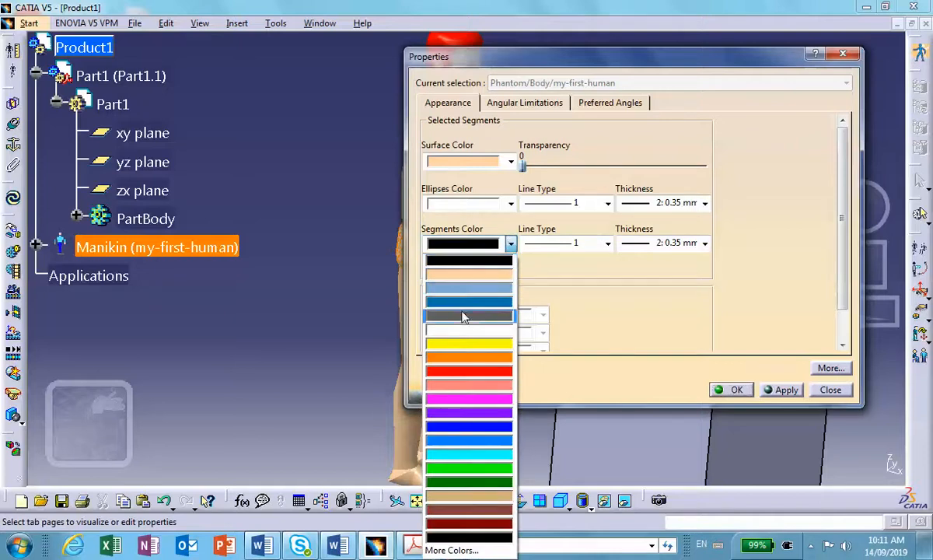
pyautogui.click(433, 250)
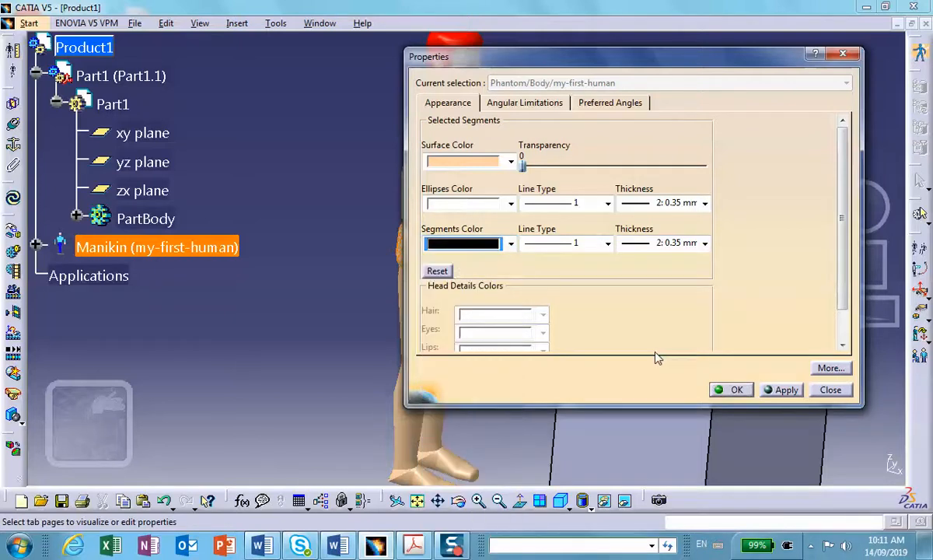
pyautogui.click(721, 388)
pyautogui.click(311, 310)
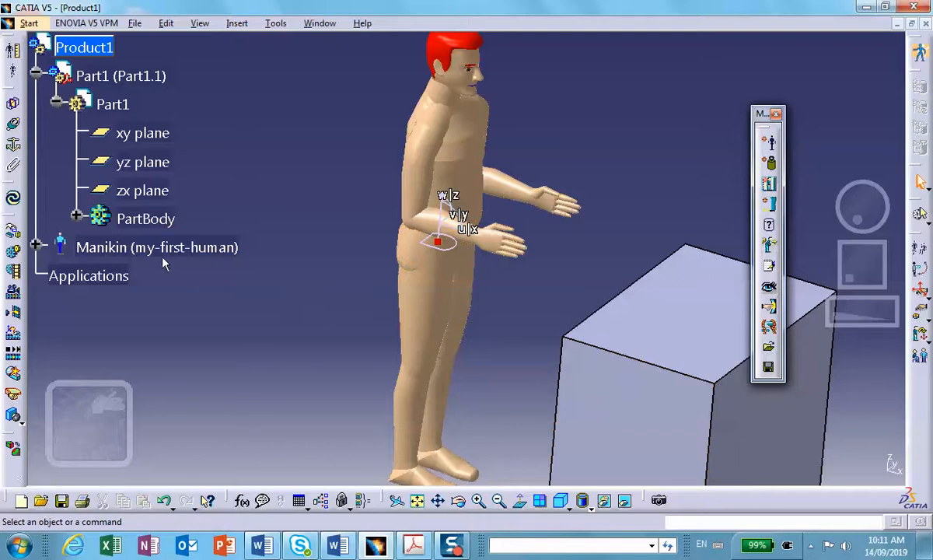
# - Expand the manikin's Body branch in the tree and examine the pelvis segment's place in the hierarchy through Other Selections
pyautogui.rightClick(143, 237)
pyautogui.press('Escape')
pyautogui.moveTo(327, 191)
pyautogui.mouseDown(button='middle')
pyautogui.moveTo(344, 218)
pyautogui.moveTo(342, 182)
pyautogui.moveTo(324, 151)
pyautogui.moveTo(349, 272)
pyautogui.moveTo(510, 261)
pyautogui.moveTo(335, 202)
pyautogui.moveTo(598, 178)
pyautogui.moveTo(533, 233)
pyautogui.moveTo(622, 302)
pyautogui.moveTo(709, 292)
pyautogui.moveTo(703, 303)
pyautogui.mouseUp(button='middle')
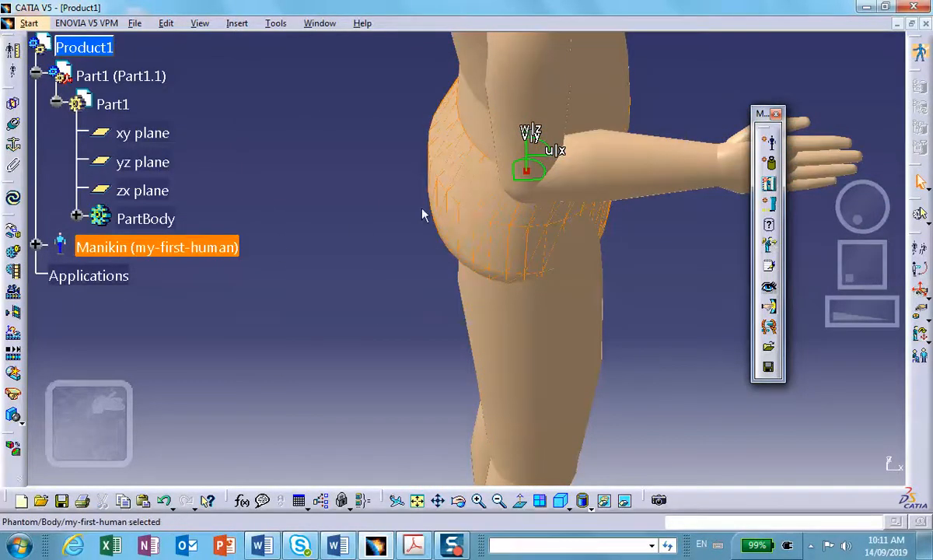
pyautogui.click(35, 244)
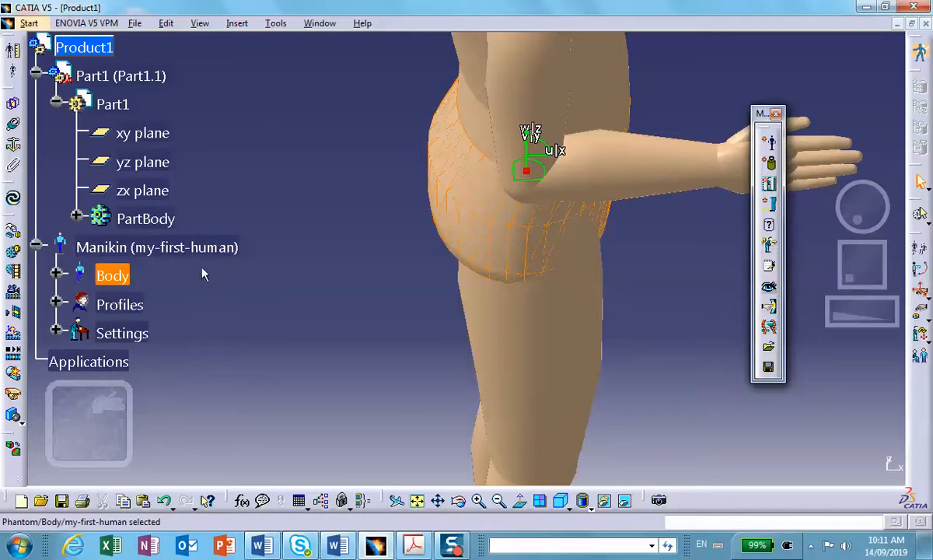
pyautogui.click(55, 272)
pyautogui.scroll(-2, 250, 262)
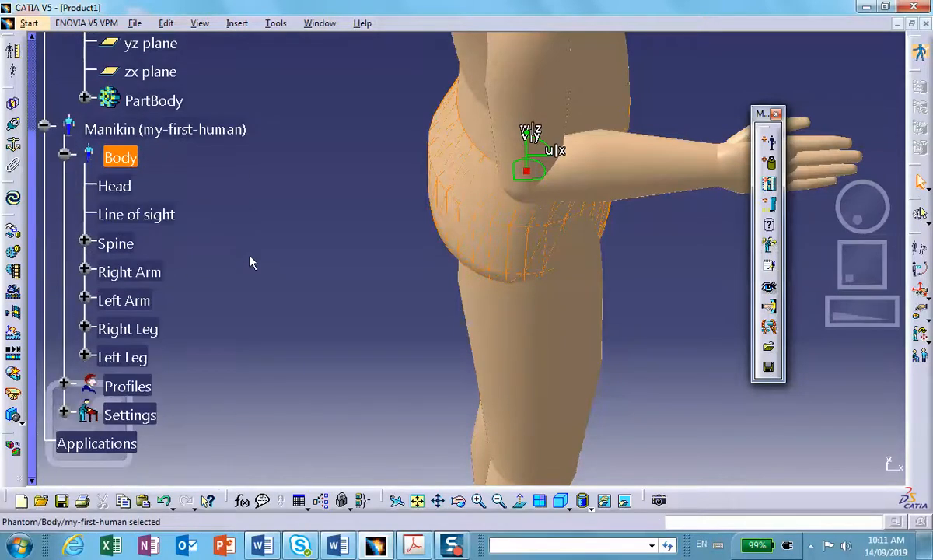
pyautogui.rightClick(439, 187)
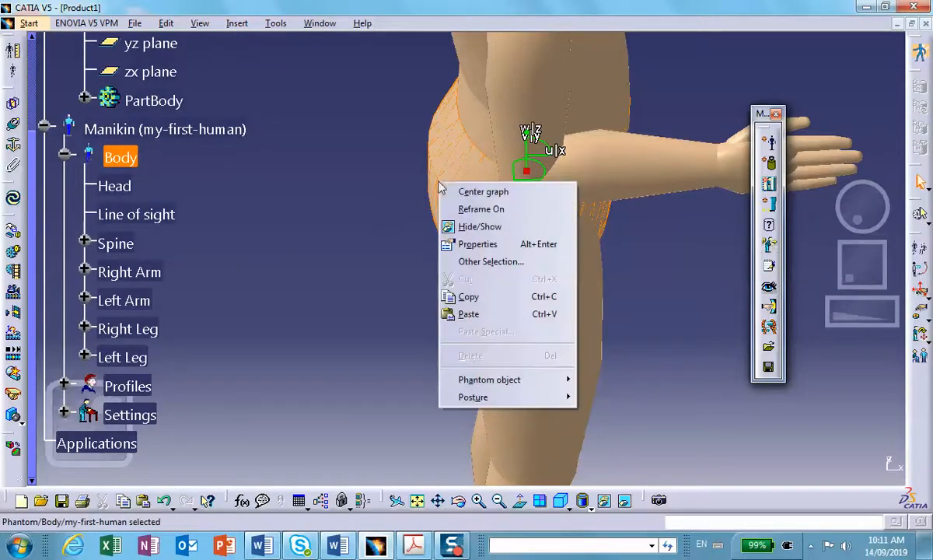
pyautogui.click(474, 262)
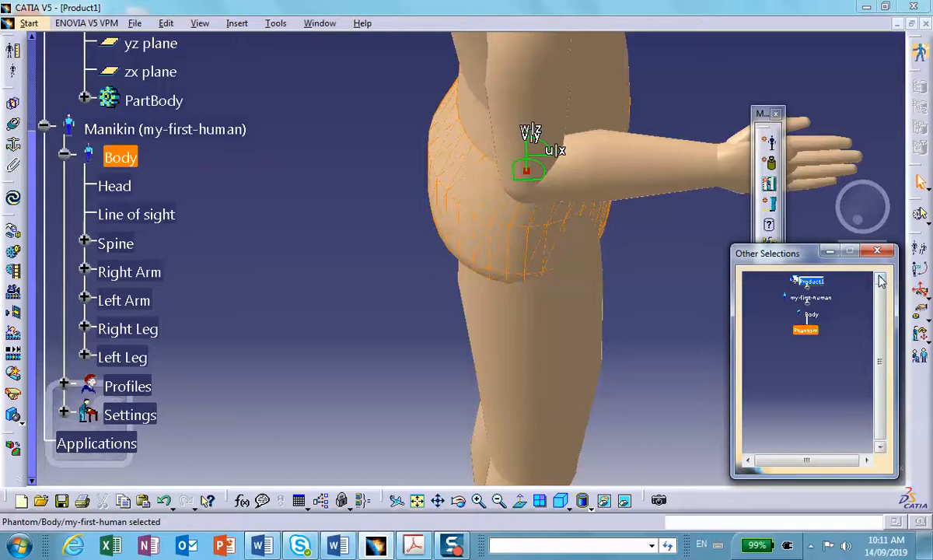
pyautogui.click(876, 250)
# - Set the surface colour of the manikin's pelvis segment (Phantom) to black in its properties
pyautogui.click(124, 156)
pyautogui.rightClick(446, 173)
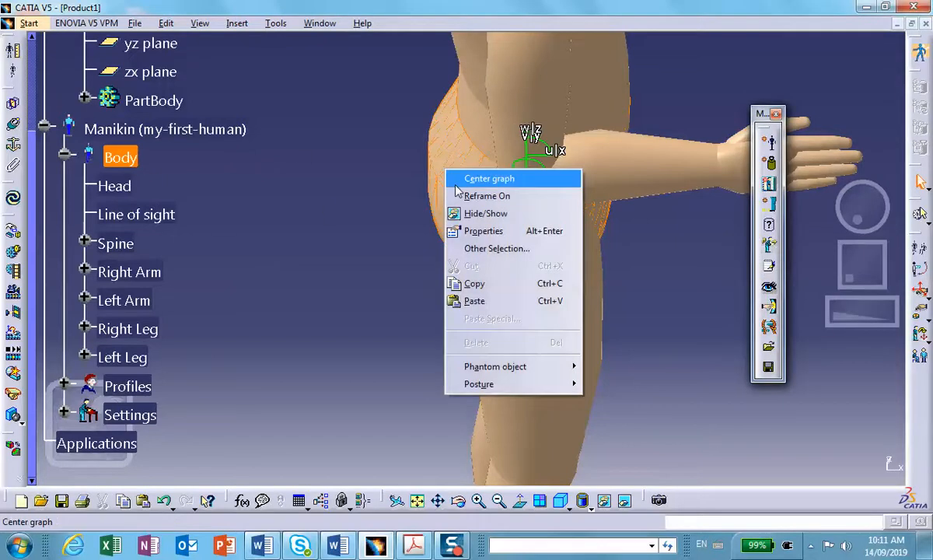
pyautogui.click(471, 233)
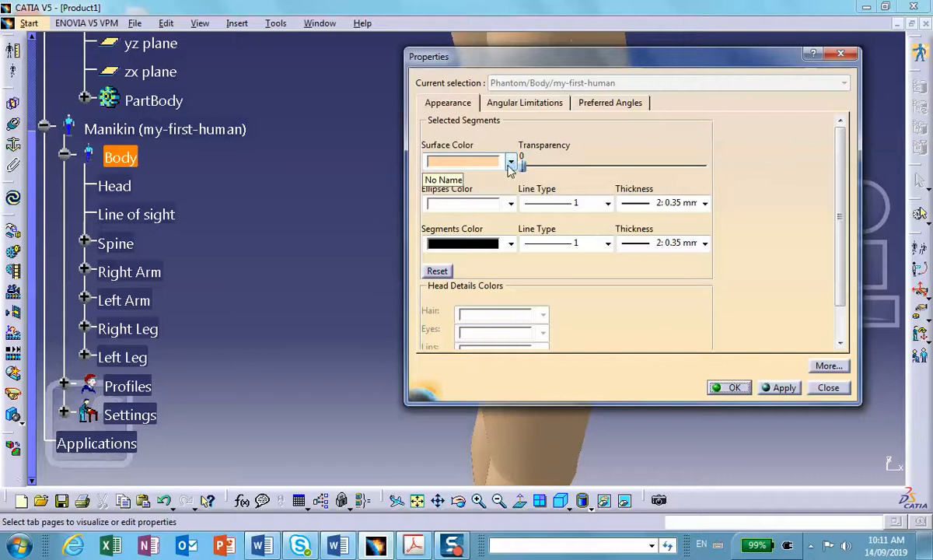
pyautogui.click(509, 163)
pyautogui.click(447, 437)
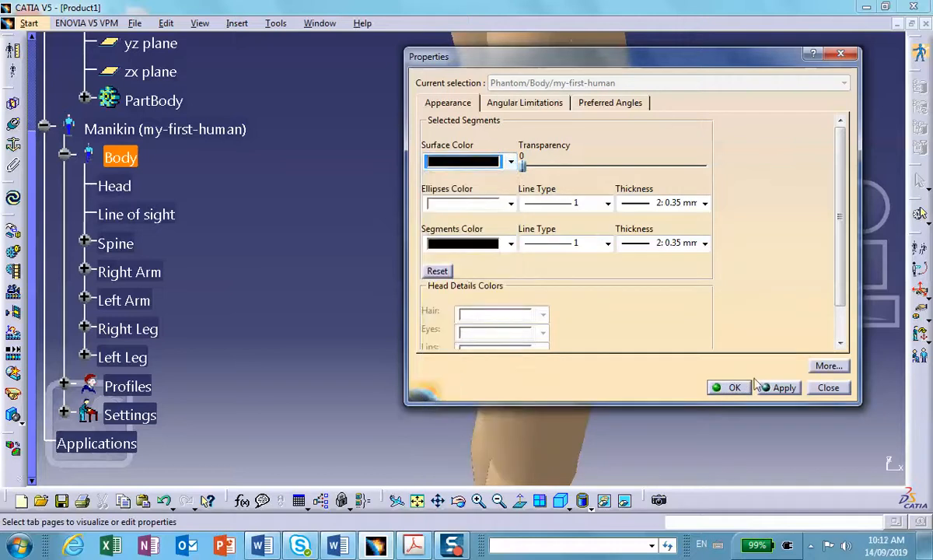
pyautogui.click(737, 388)
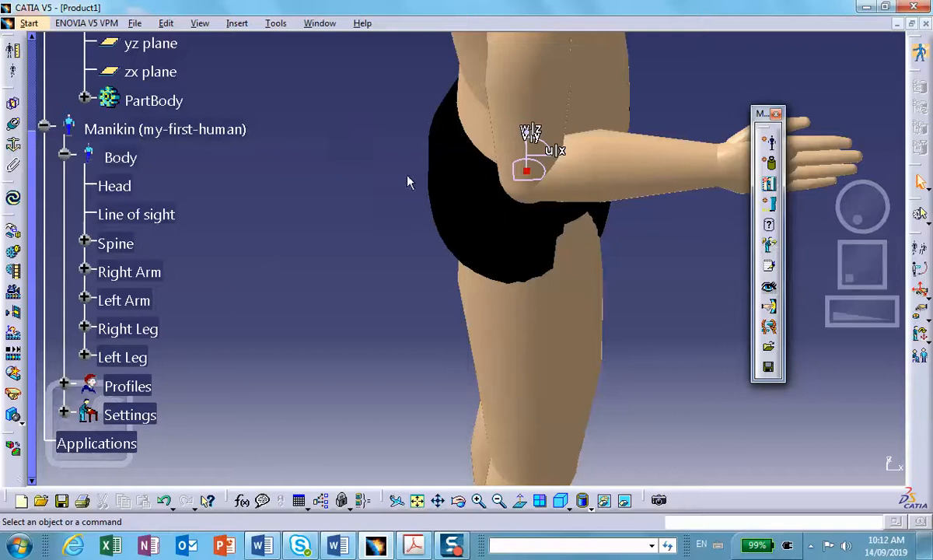
# - Change the surface colour of the manikin's pelvis segment (Phantom) to yellow
pyautogui.moveTo(466, 304); pyautogui.dragTo(506, 418, button='middle')
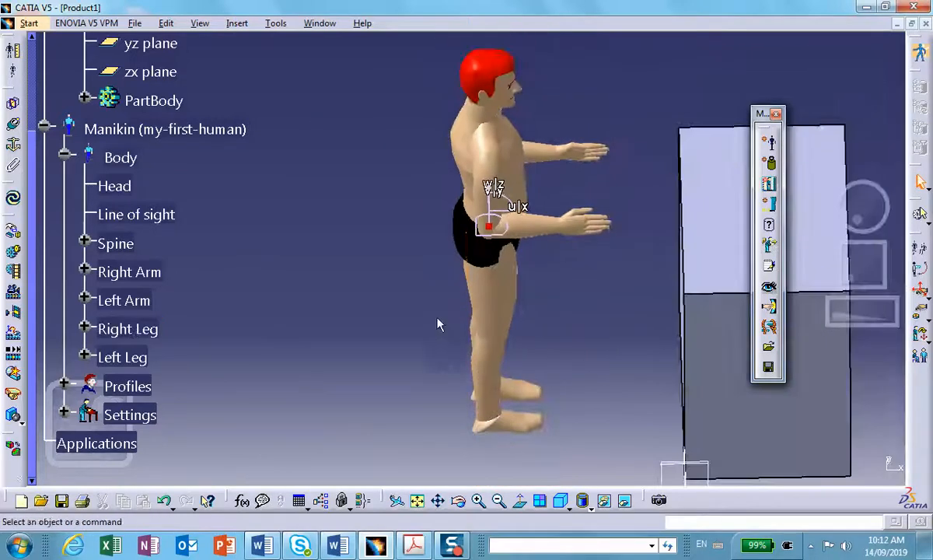
pyautogui.moveTo(441, 295); pyautogui.dragTo(485, 254, button='middle')
pyautogui.click(411, 216)
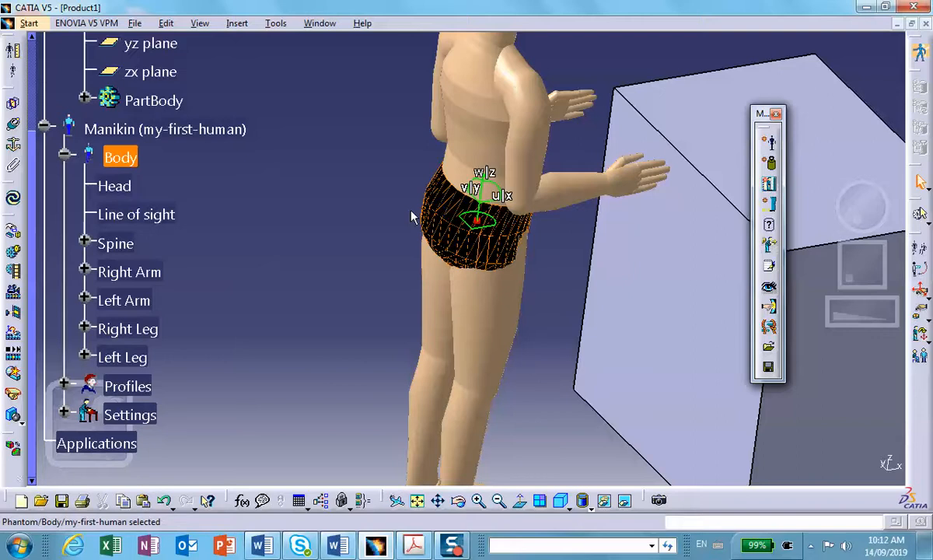
pyautogui.rightClick(450, 206)
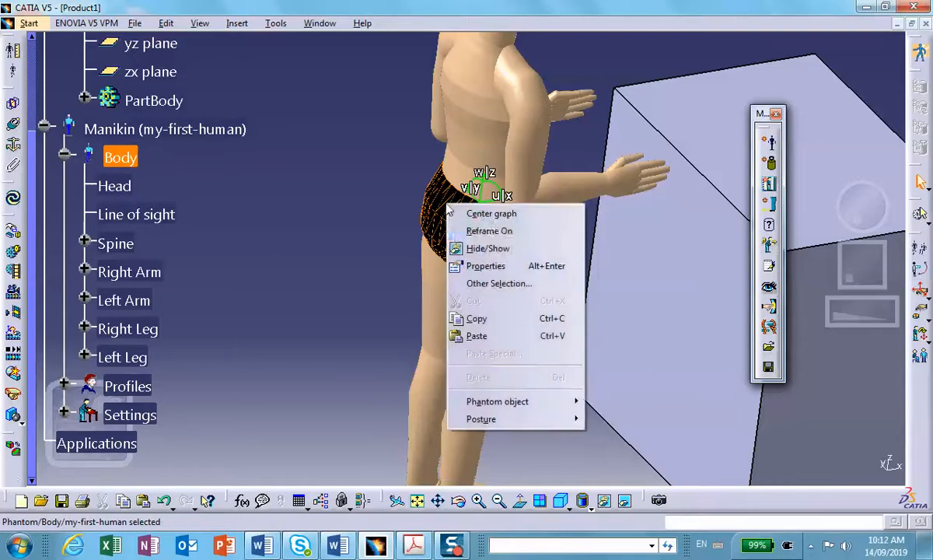
pyautogui.click(472, 266)
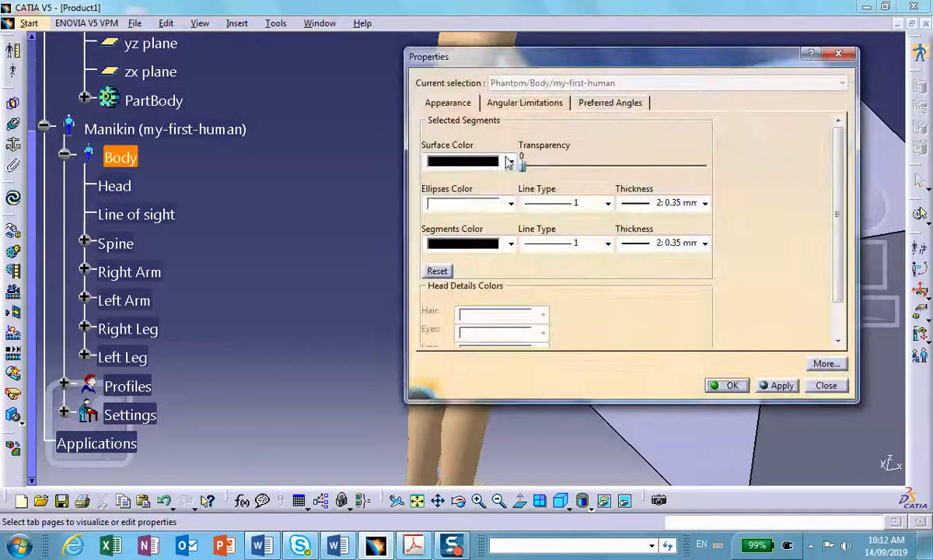
pyautogui.click(510, 161)
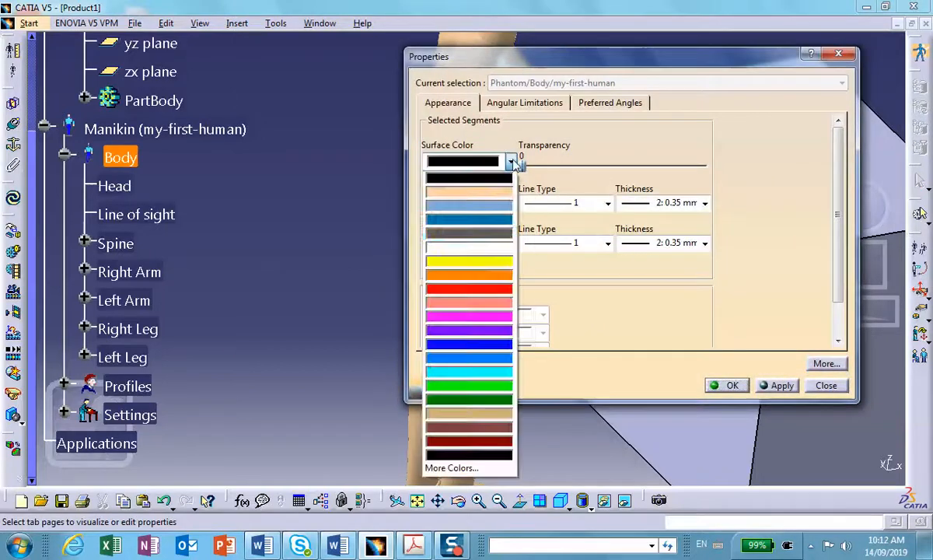
pyautogui.click(470, 261)
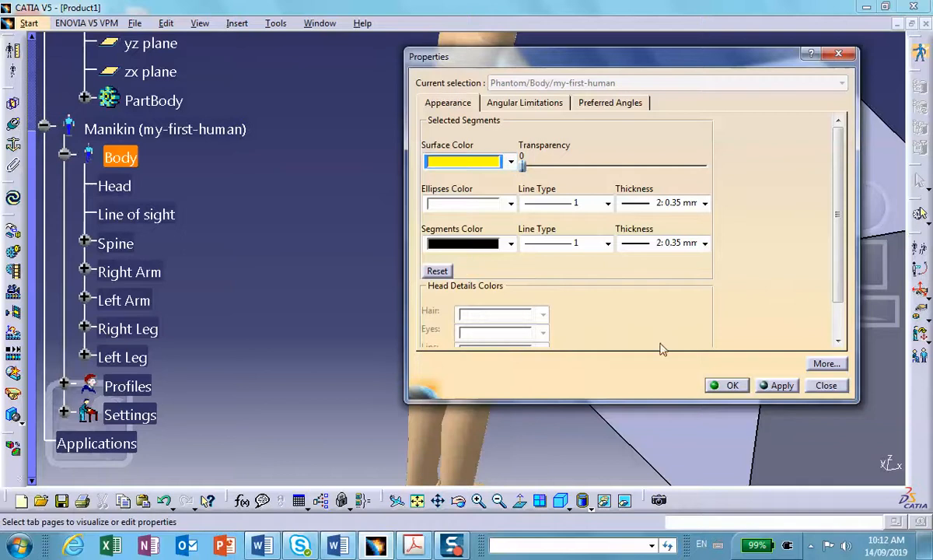
pyautogui.click(726, 385)
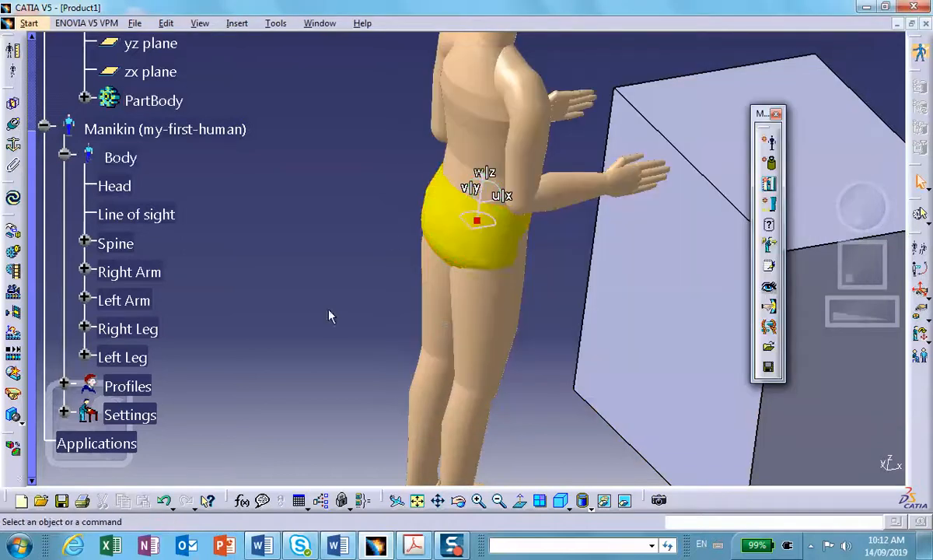
# - Start the Photo Studio Easy tools and apply the predefined Square scene behind the manikin and block
pyautogui.moveTo(391, 240); pyautogui.dragTo(344, 232, button='middle')
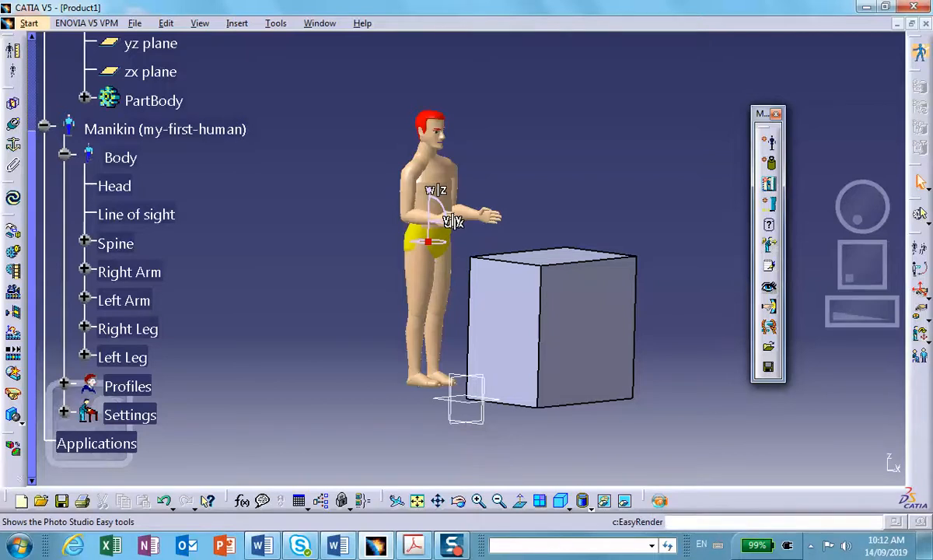
pyautogui.click(659, 503)
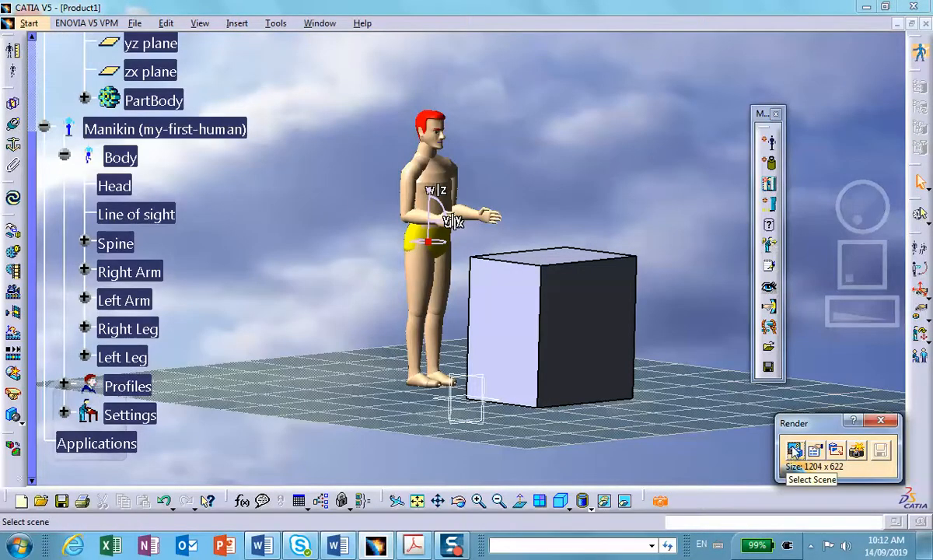
pyautogui.click(793, 449)
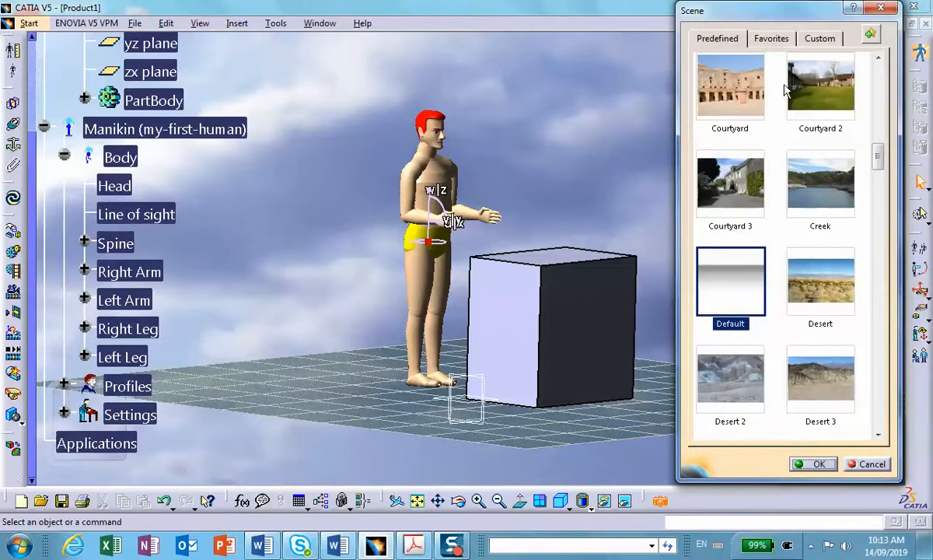
pyautogui.moveTo(879, 154); pyautogui.dragTo(877, 285)
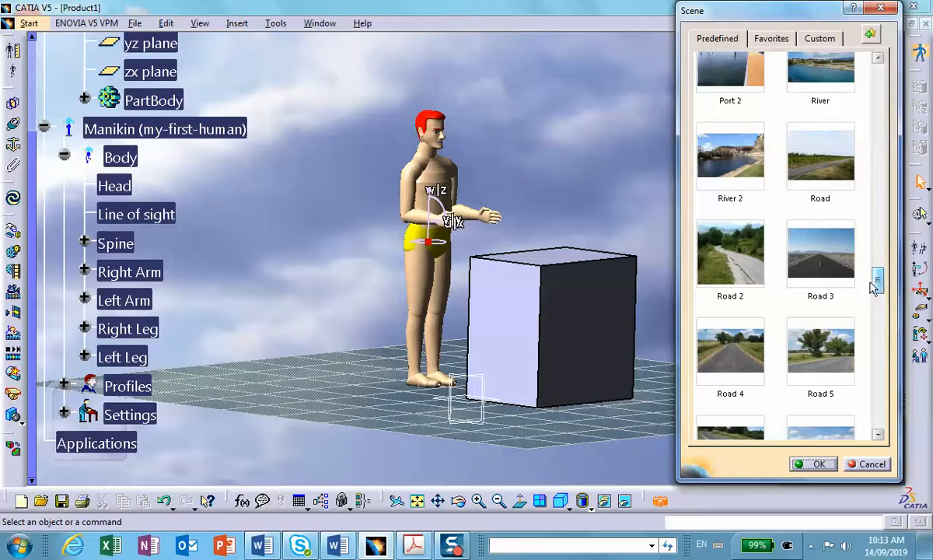
pyautogui.moveTo(878, 279); pyautogui.dragTo(877, 359)
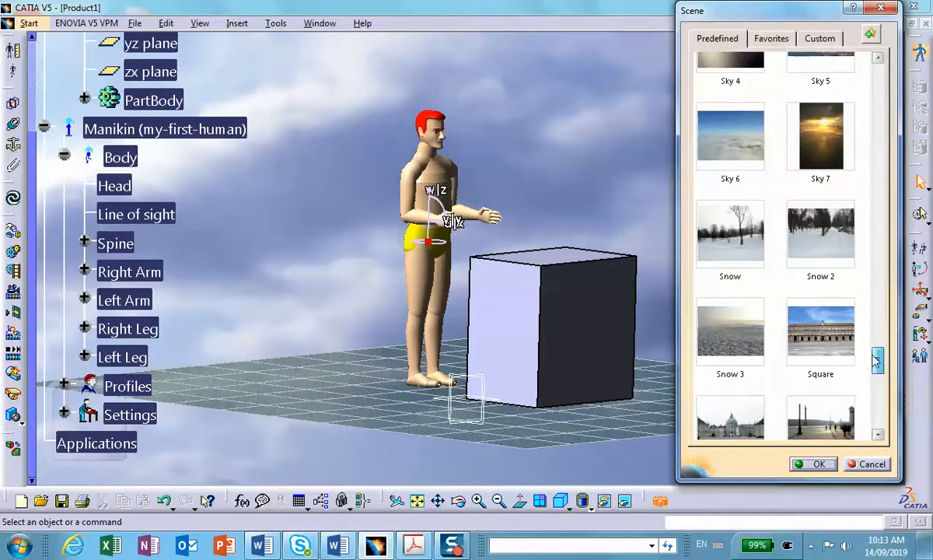
pyautogui.click(817, 335)
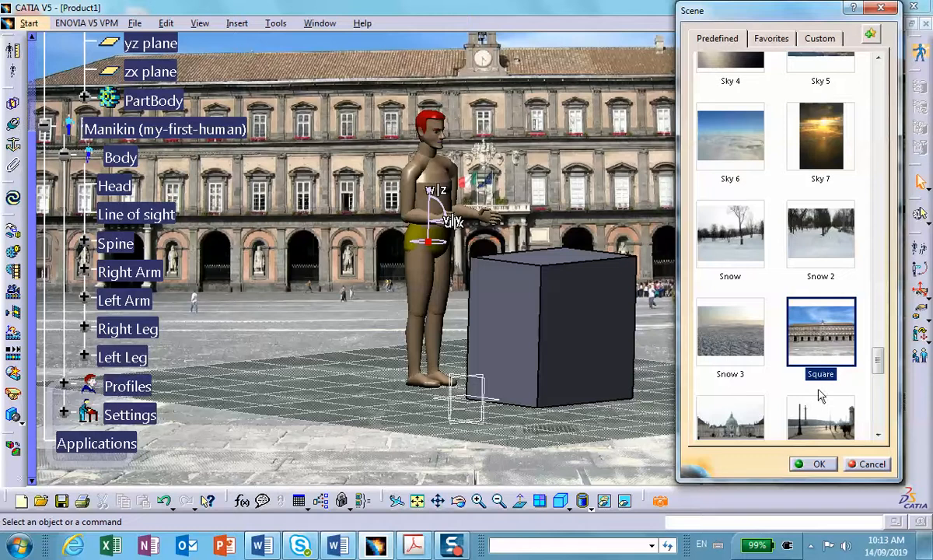
pyautogui.click(816, 464)
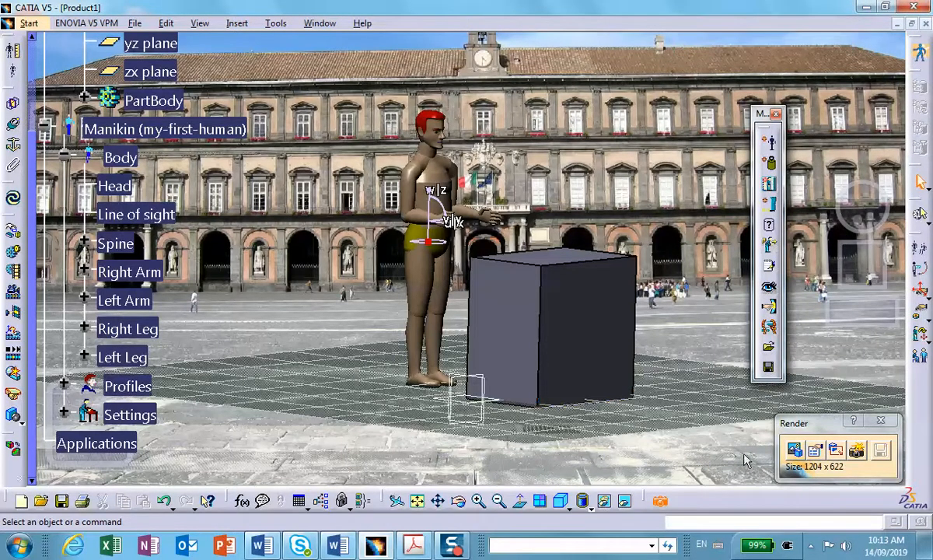
# - Frame the manikin and block smaller in front of the building, seen slightly from above, and render the scene
pyautogui.moveTo(630, 388); pyautogui.dragTo(531, 354, button='middle')
pyautogui.moveTo(325, 270); pyautogui.dragTo(327, 214, button='middle')
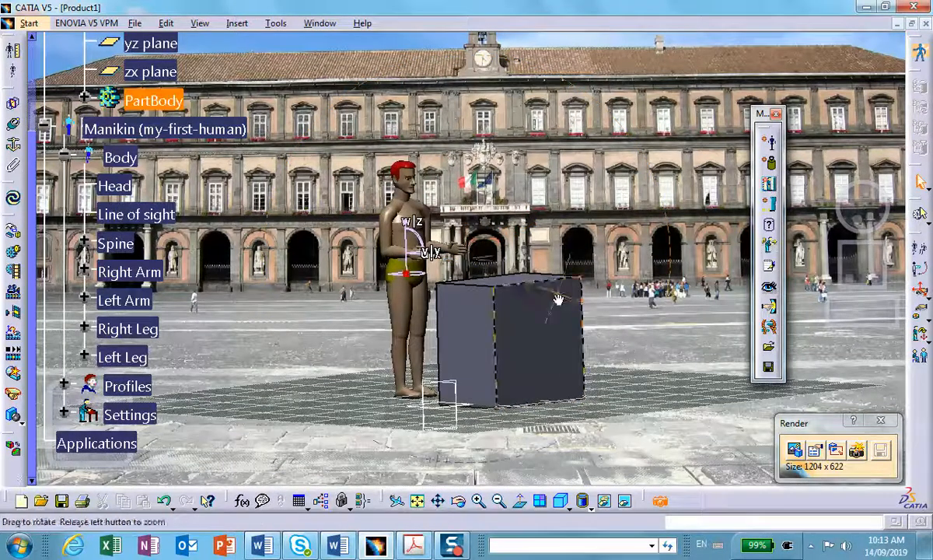
pyautogui.moveTo(565, 295); pyautogui.dragTo(551, 316, button='middle')
pyautogui.moveTo(455, 298); pyautogui.dragTo(419, 287, button='middle')
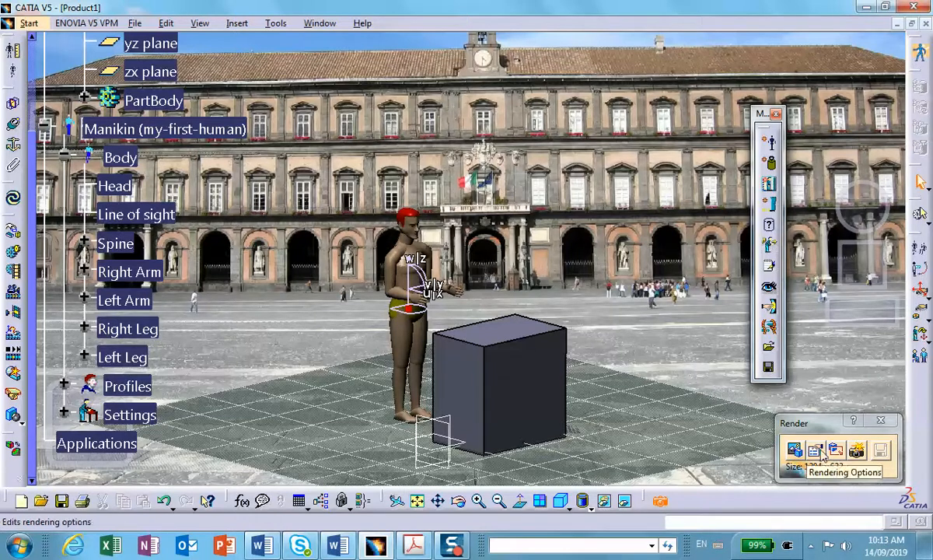
pyautogui.click(855, 452)
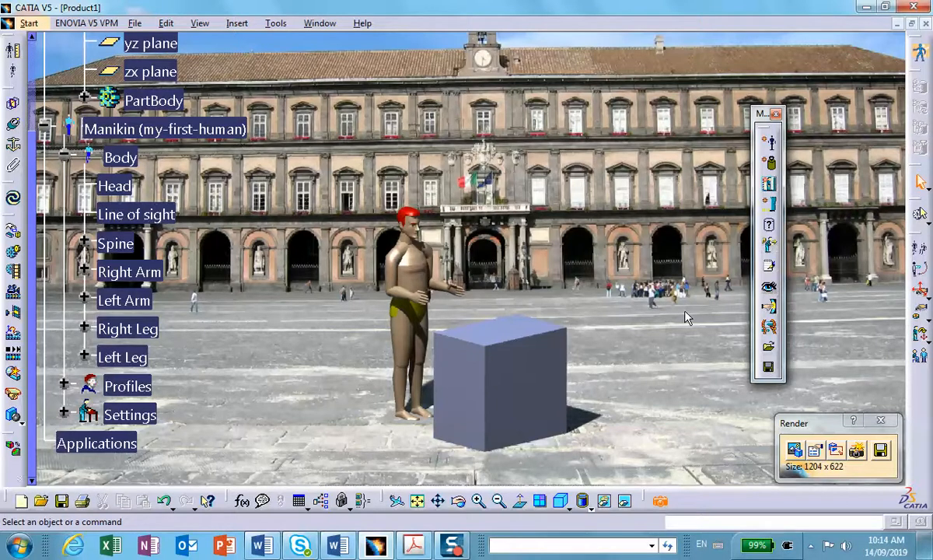
# - Save the rendered image to the Desktop as my-image in TIFF True Color format
pyautogui.click(880, 449)
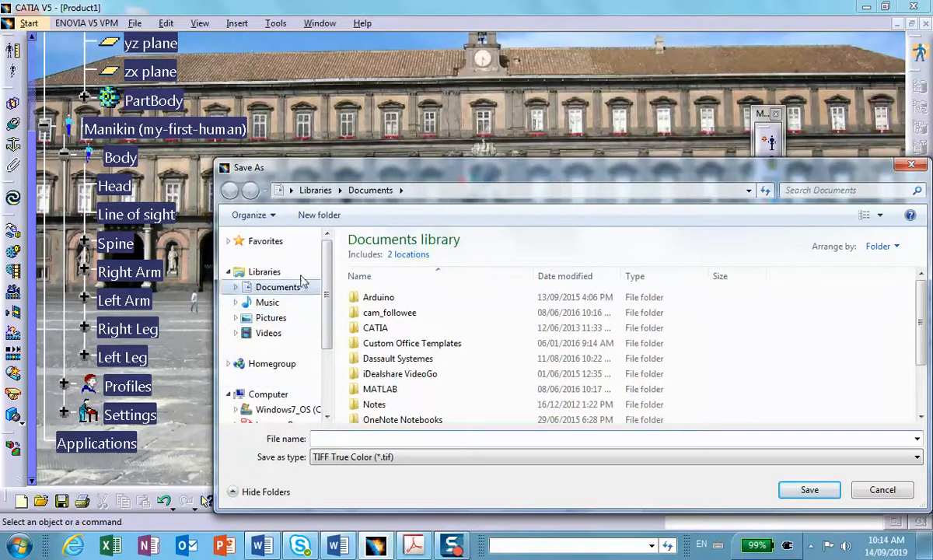
pyautogui.scroll(-2, 329, 326)
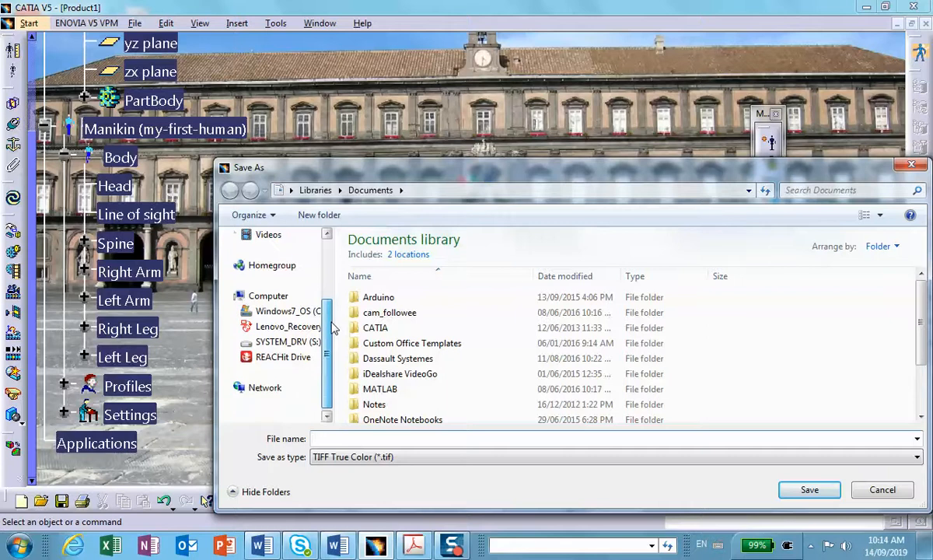
pyautogui.moveTo(329, 327); pyautogui.dragTo(332, 261)
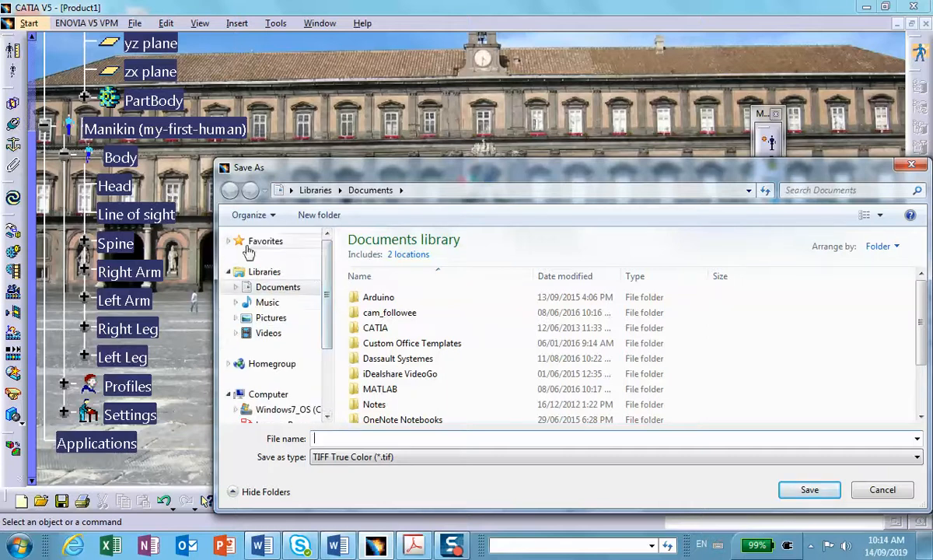
pyautogui.click(268, 394)
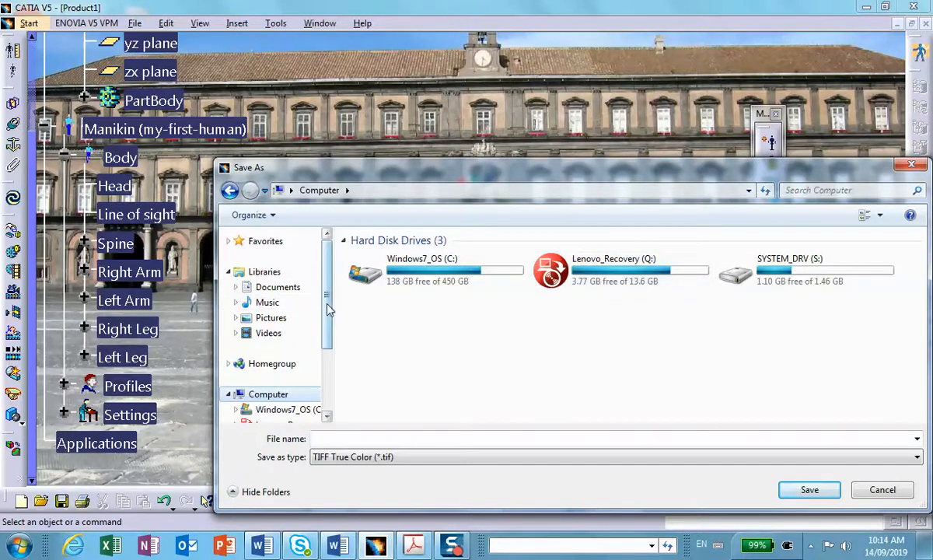
pyautogui.click(749, 193)
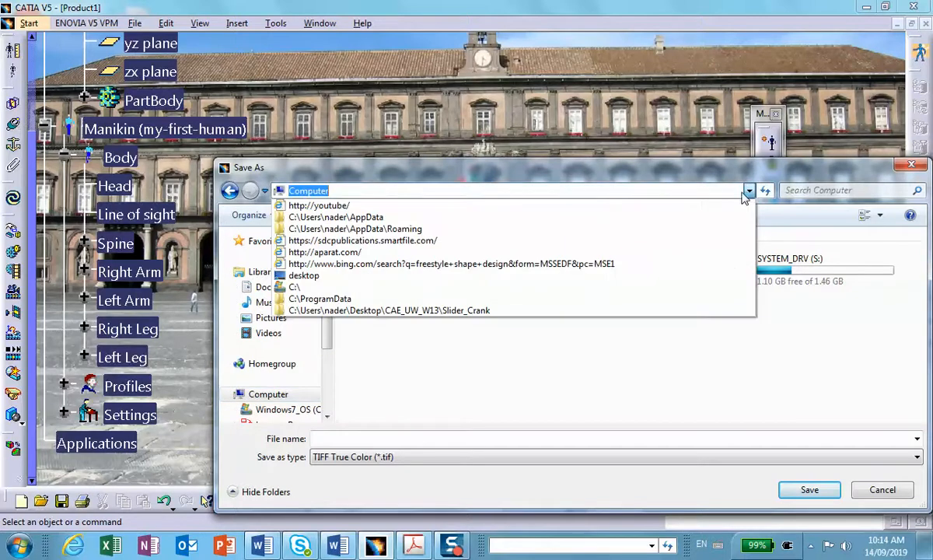
pyautogui.click(662, 276)
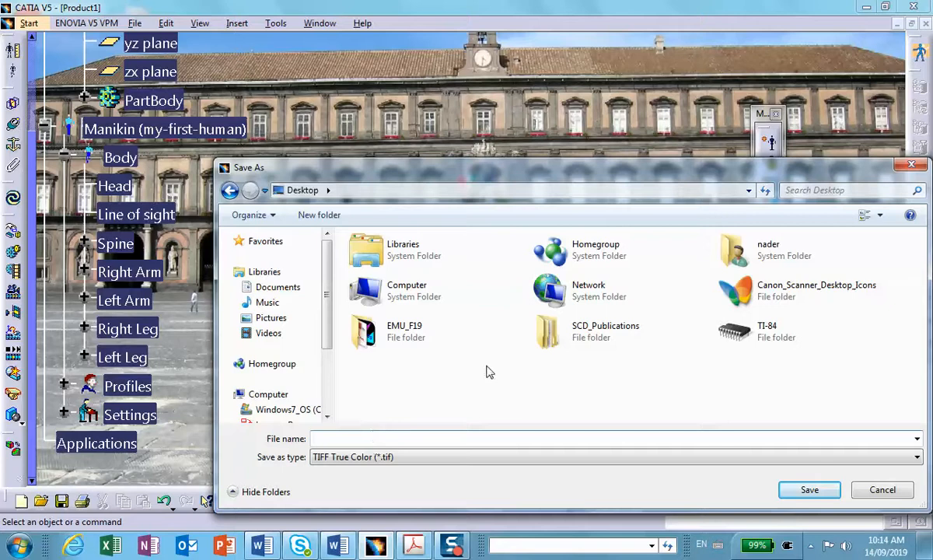
pyautogui.write('my-image')
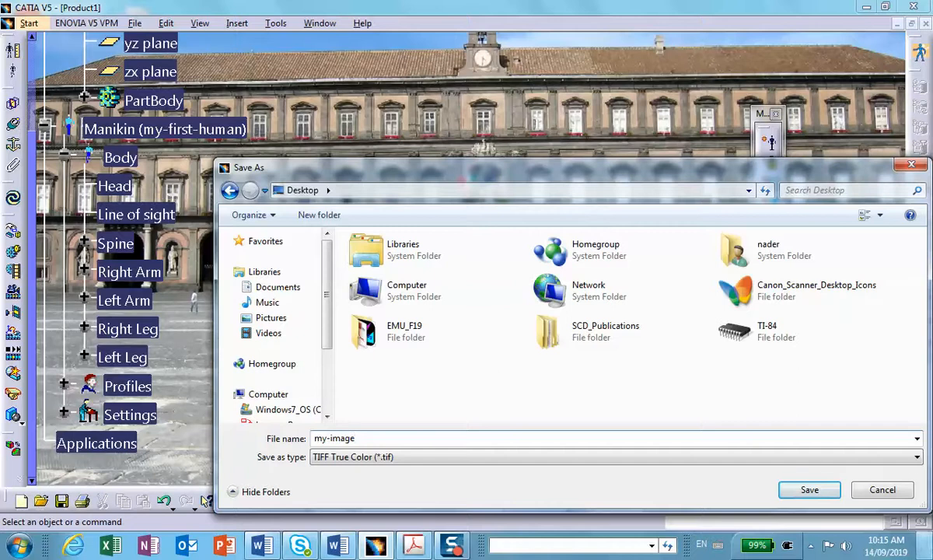
pyautogui.click(822, 489)
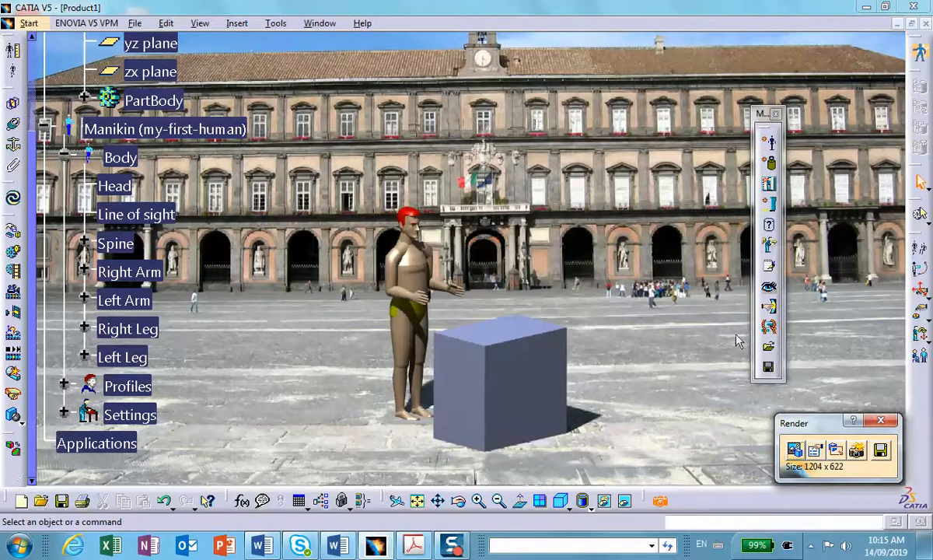
# - Switch to the desktop, move my-image.tif to an empty area and open it to check the saved rendering
pyautogui.click(866, 6)
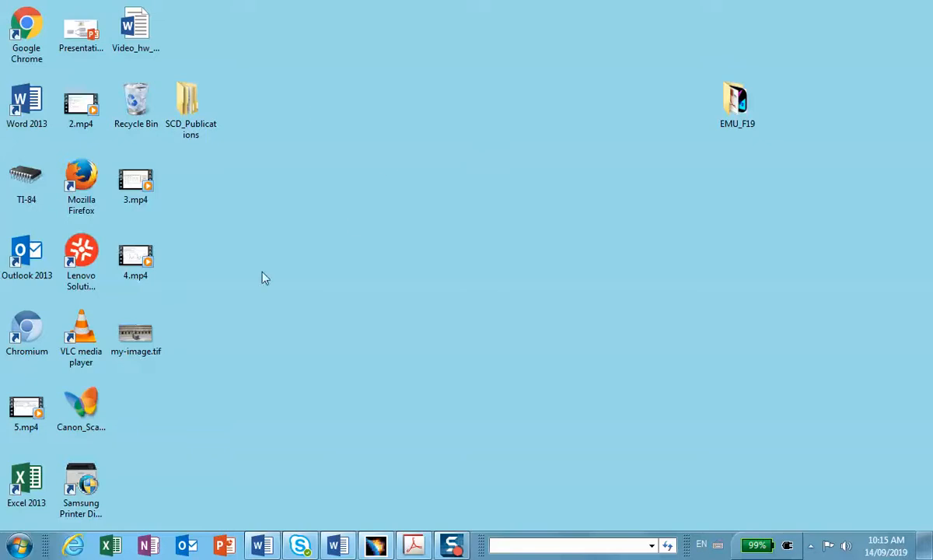
pyautogui.moveTo(150, 340); pyautogui.dragTo(365, 253)
pyautogui.doubleClick(366, 251)
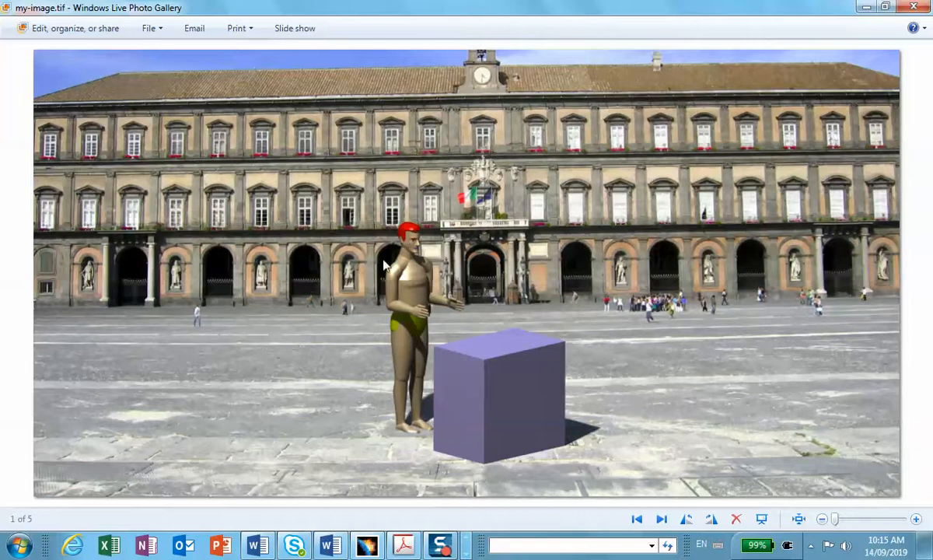
pyautogui.click(865, 8)
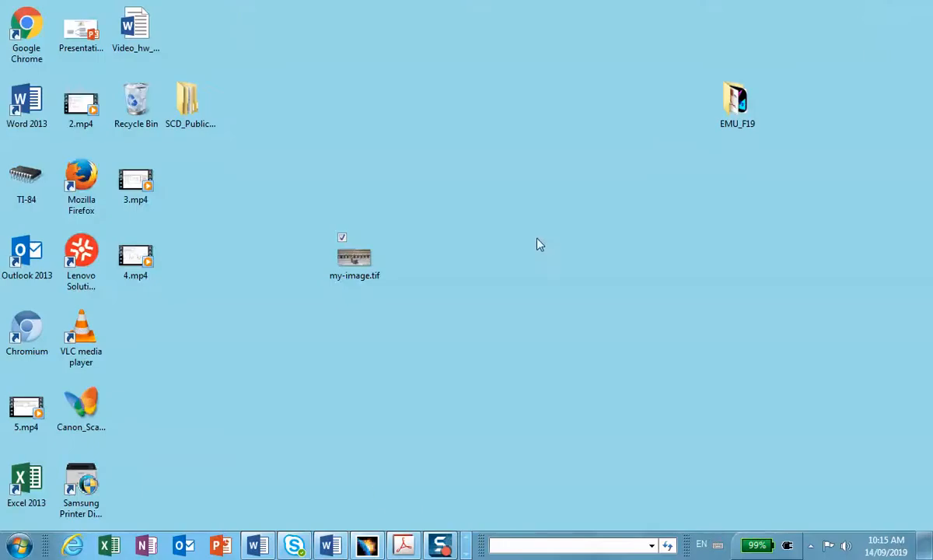
# - Switch to chapter 16.pdf in Adobe Acrobat Pro and close it
pyautogui.click(400, 545)
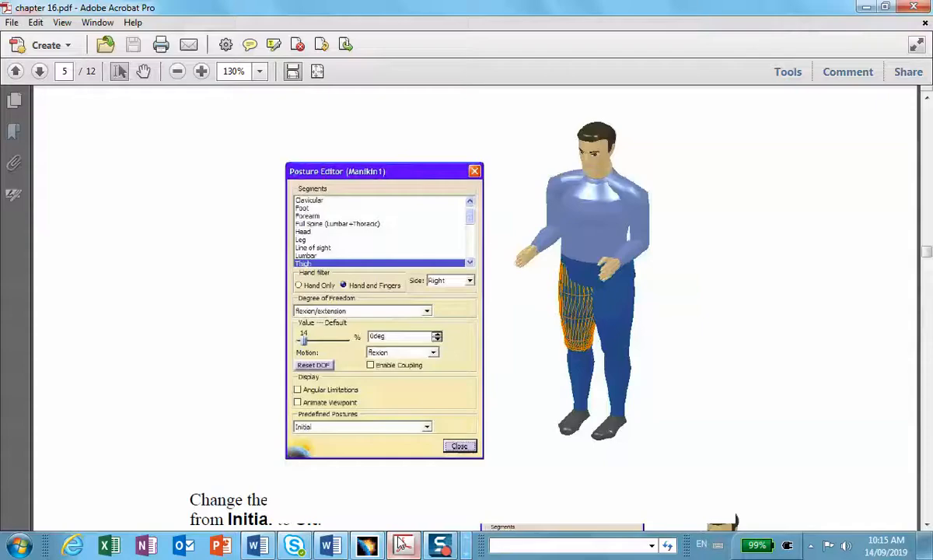
pyautogui.moveTo(398, 542)
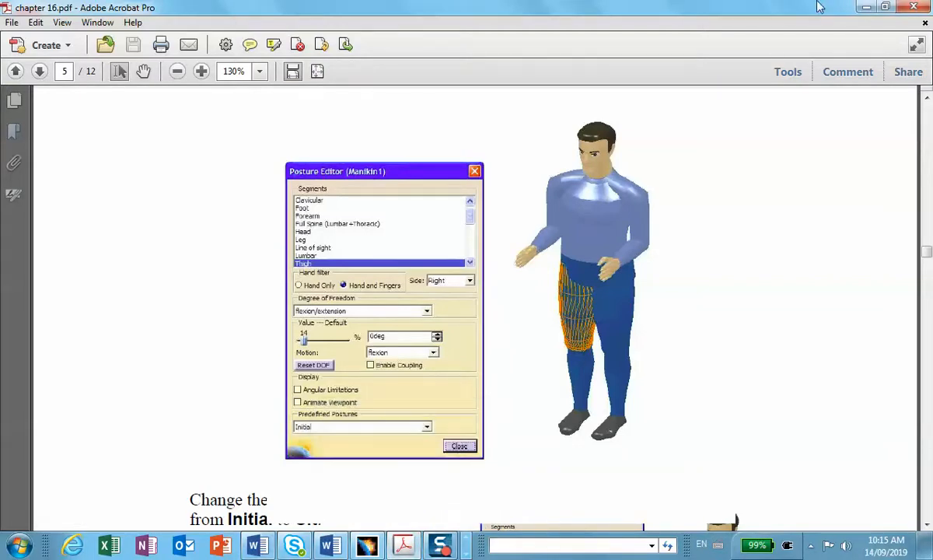
pyautogui.click(922, 6)
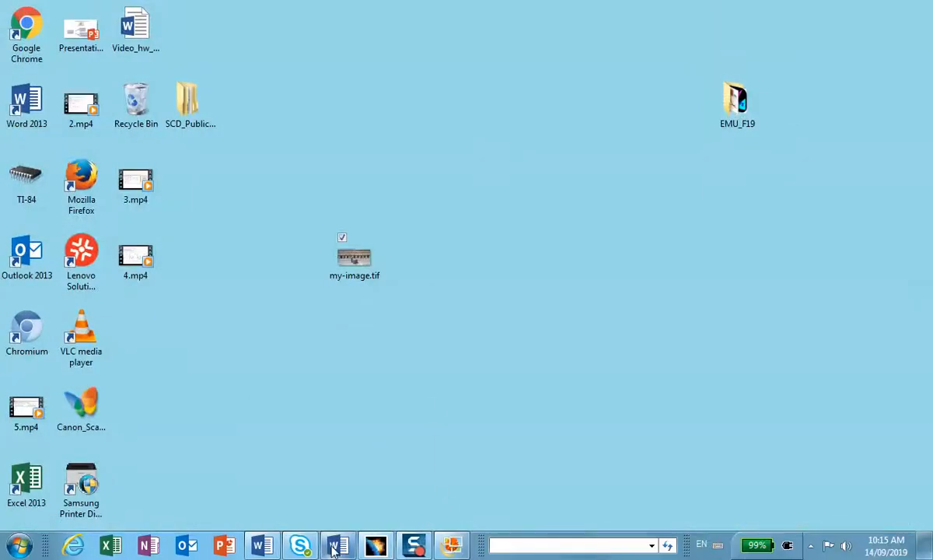
# - Switch to 3DEX_GEN_CH19.docx in Word and look through the Human Model (Manikin) chapter to its end
pyautogui.moveTo(333, 548)
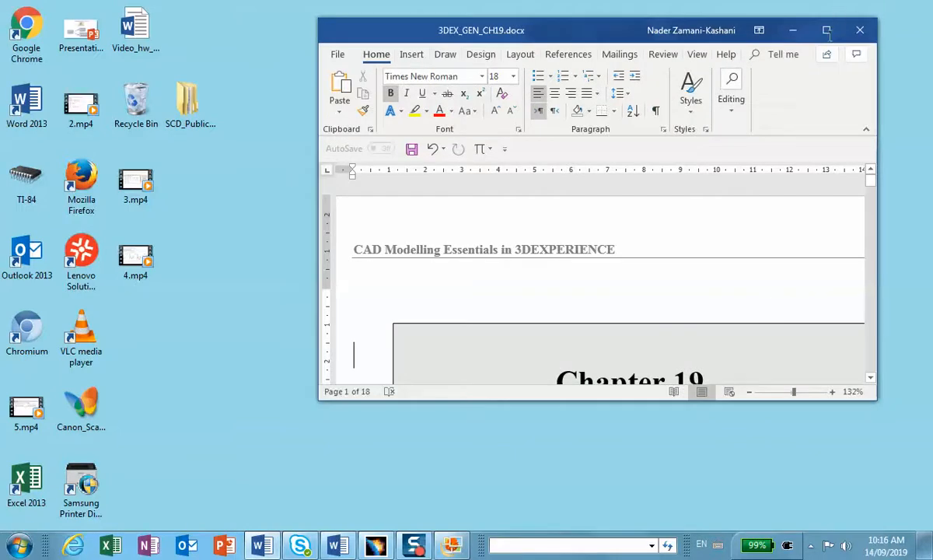
pyautogui.click(823, 30)
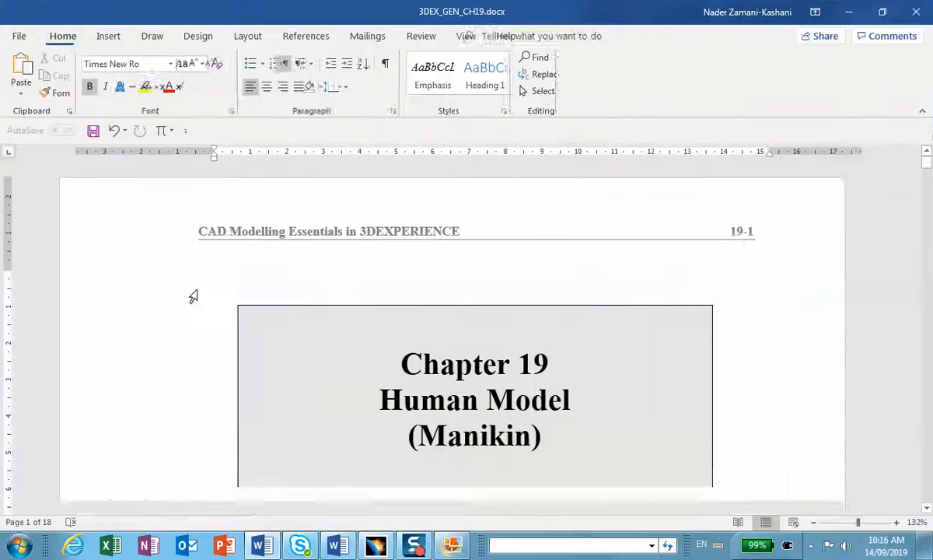
pyautogui.scroll(-5, 333, 326)
pyautogui.scroll(-5, 361, 324)
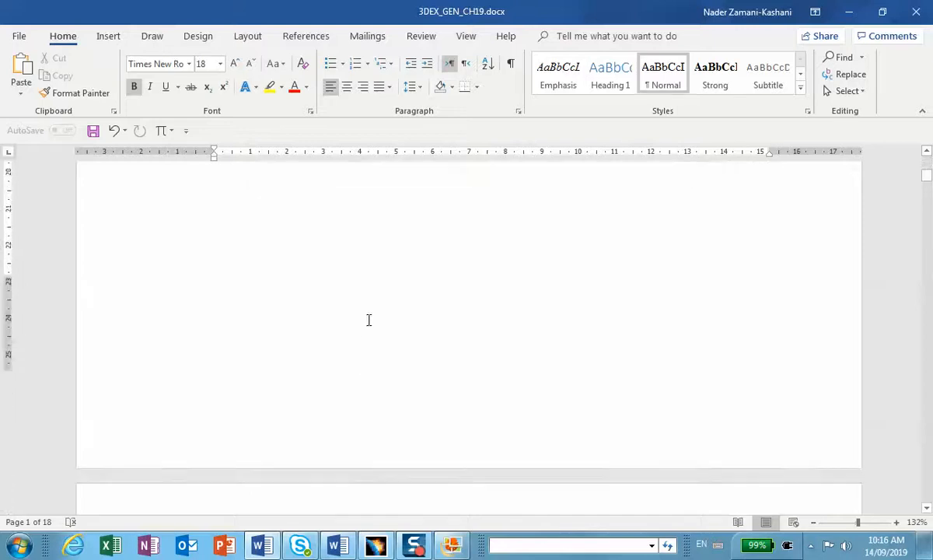
pyautogui.moveTo(926, 191); pyautogui.dragTo(927, 324)
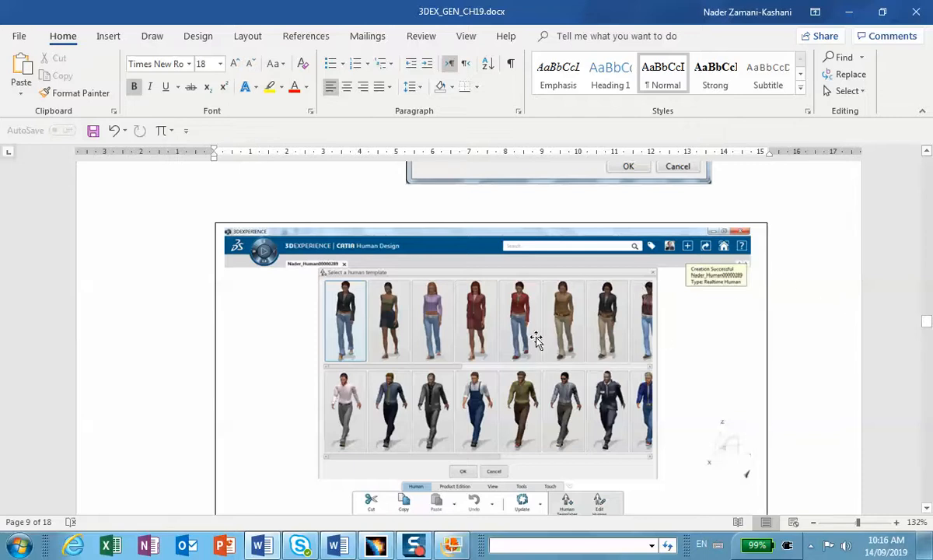
pyautogui.moveTo(927, 329); pyautogui.dragTo(928, 348)
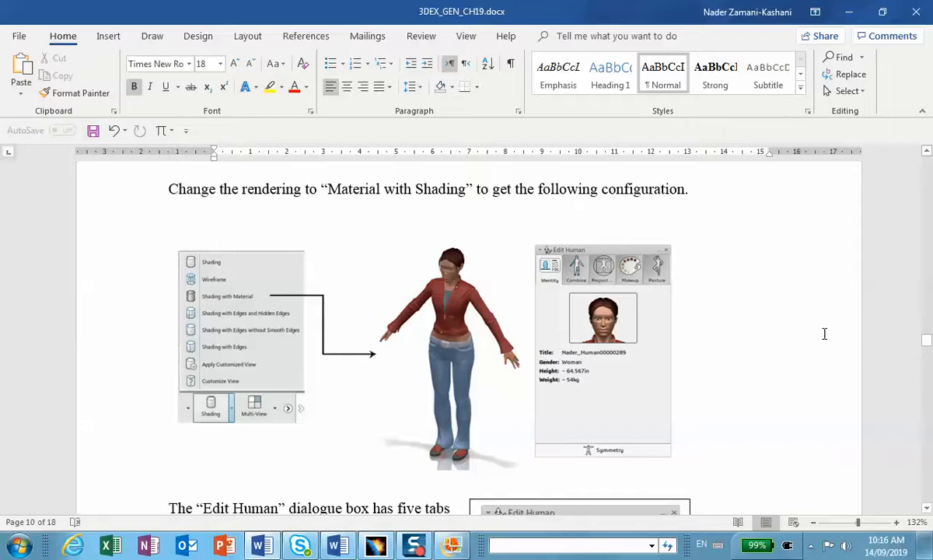
pyautogui.moveTo(928, 342); pyautogui.dragTo(927, 495)
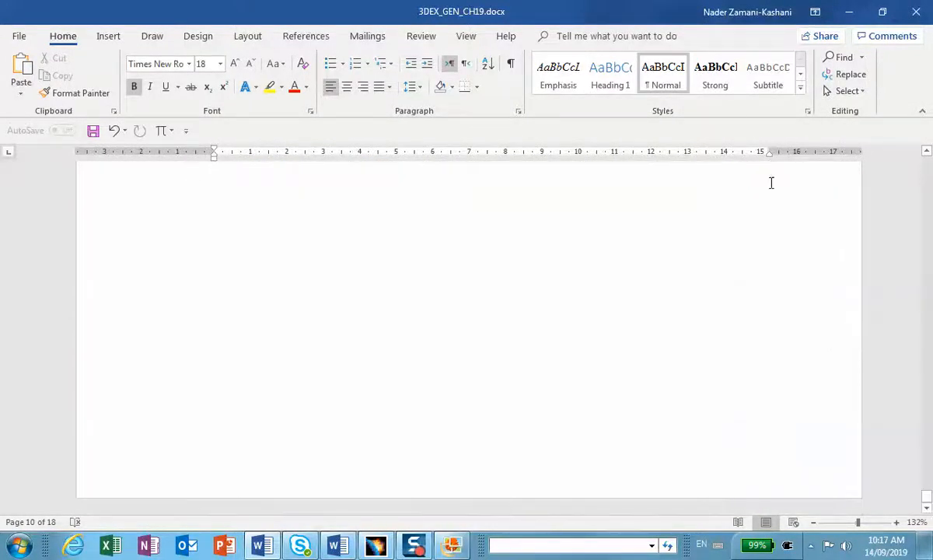